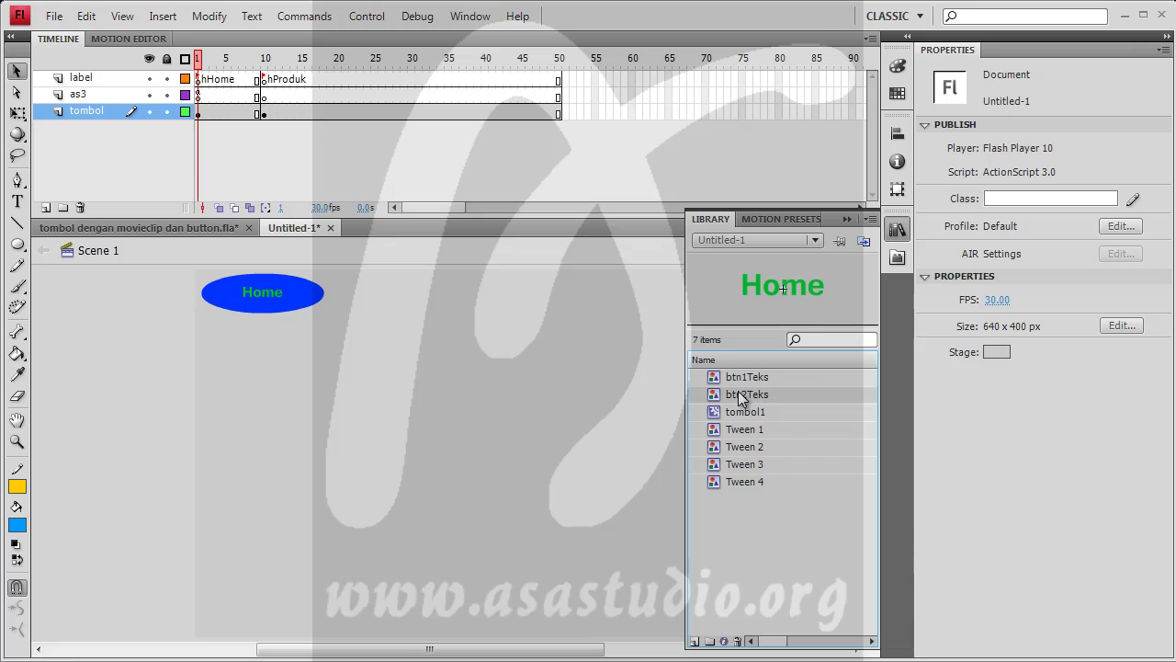
# Delete the btn2Teks symbol from the library and open the Home button's tombol1 movie clip for editing
pyautogui.press('Delete')
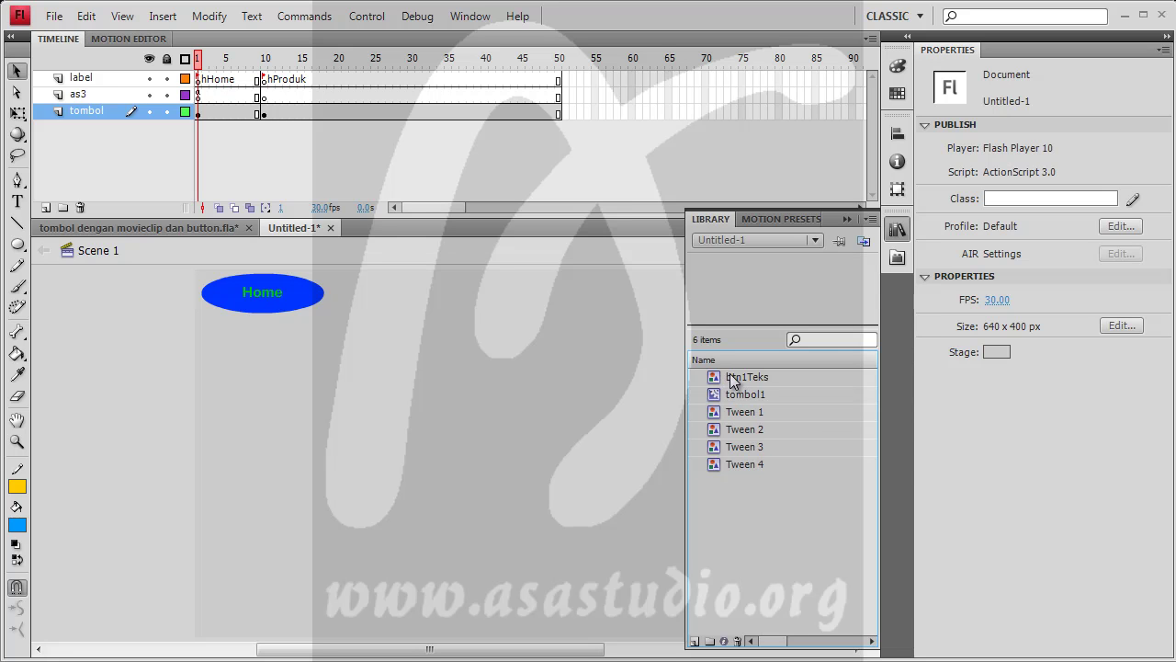
pyautogui.click(277, 293)
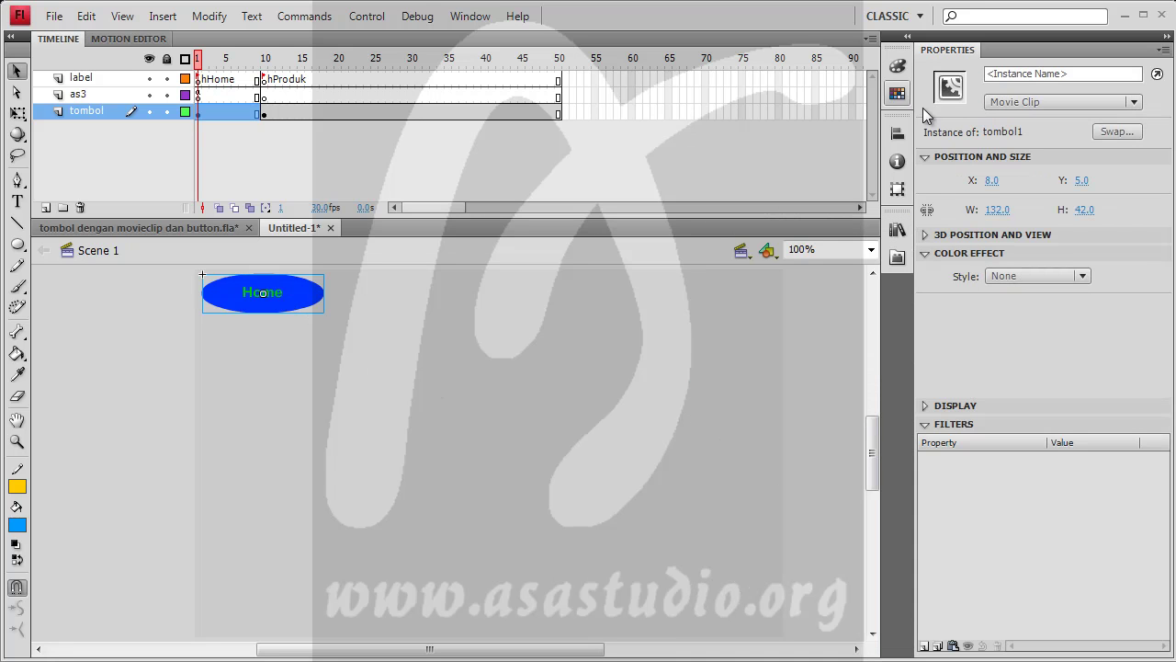
pyautogui.doubleClick(245, 304)
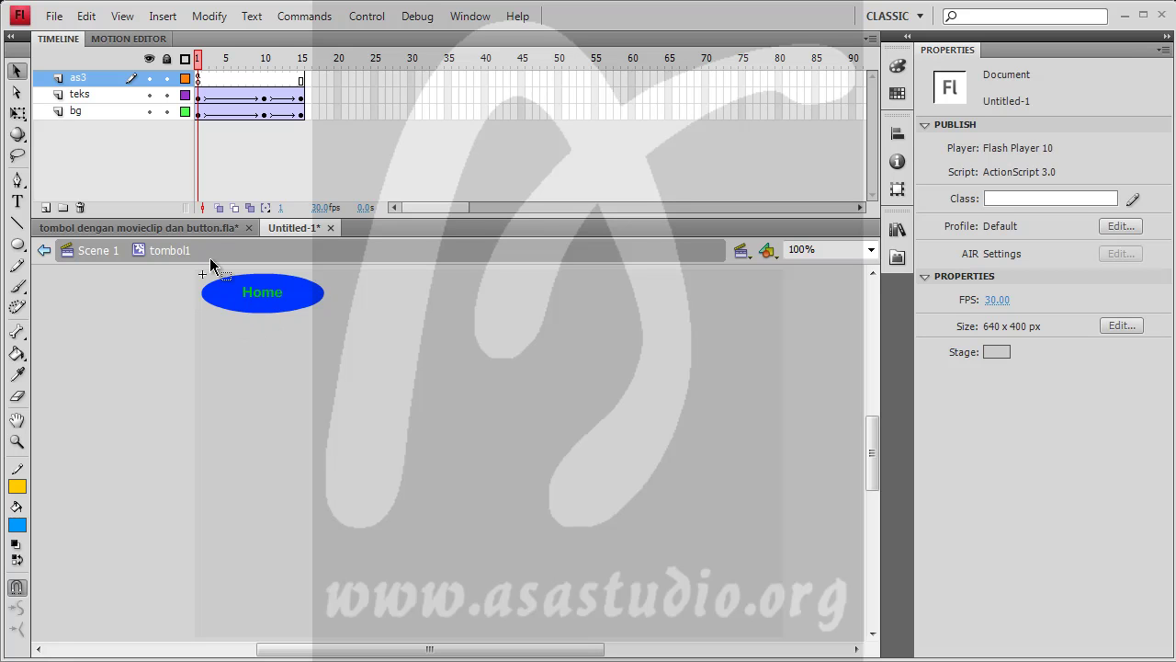
# Lock the bg layer of tombol1 and select the Home text on the unlocked teks layer
pyautogui.click(223, 301)
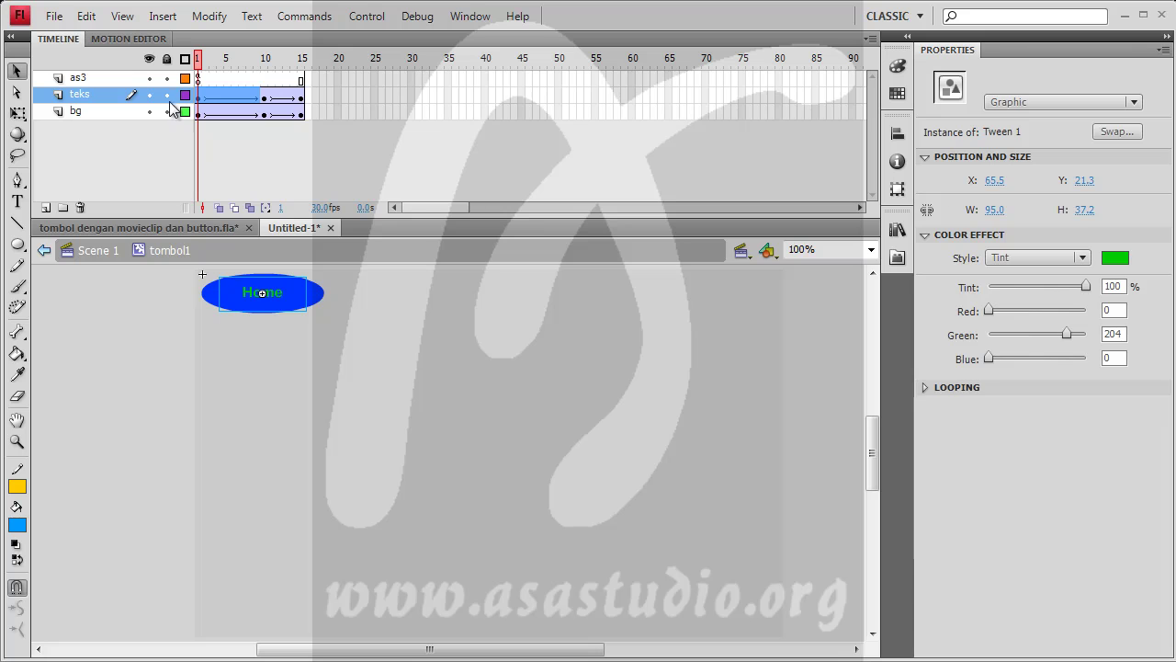
pyautogui.click(167, 95)
pyautogui.click(228, 304)
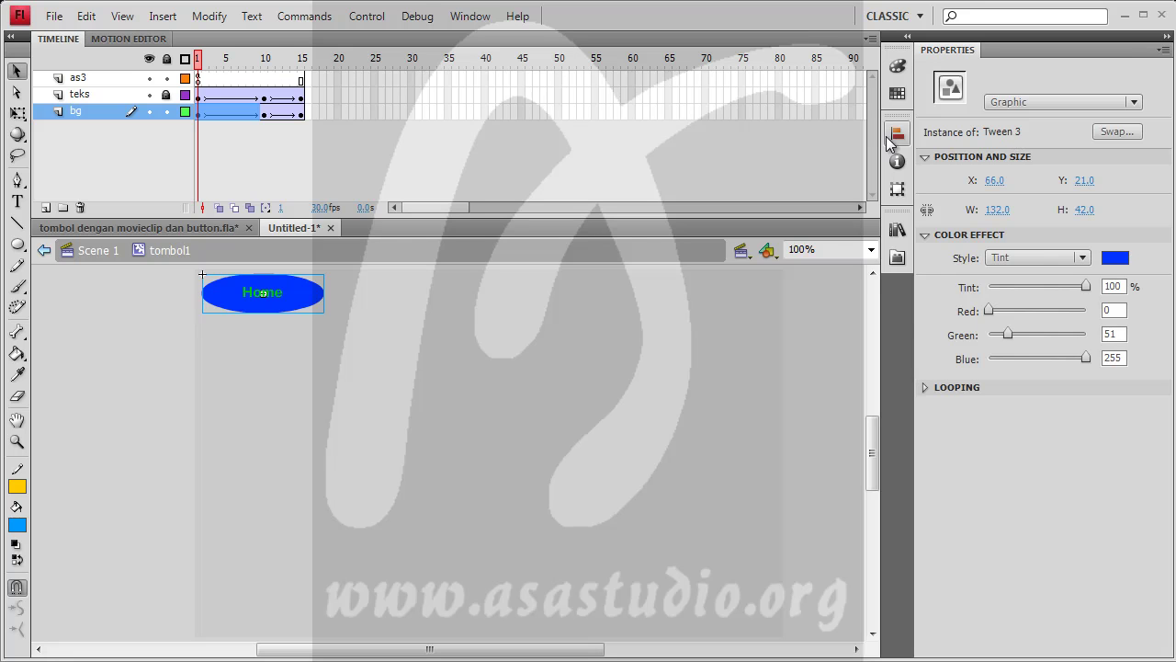
pyautogui.click(166, 111)
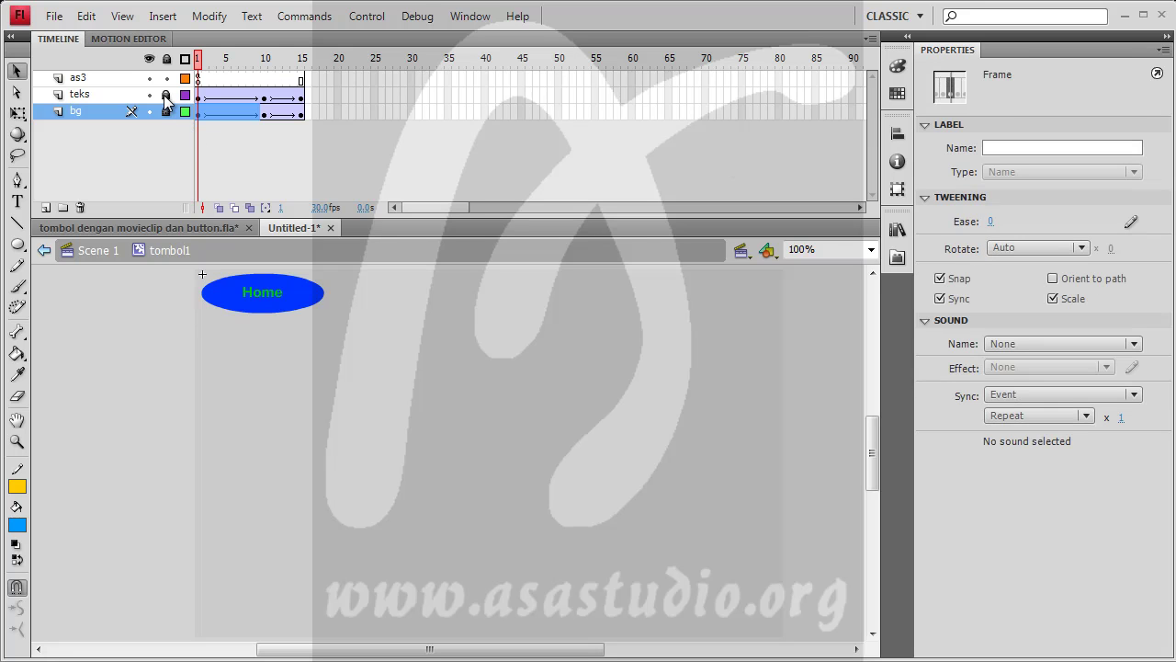
pyautogui.click(257, 302)
pyautogui.click(275, 391)
pyautogui.click(252, 303)
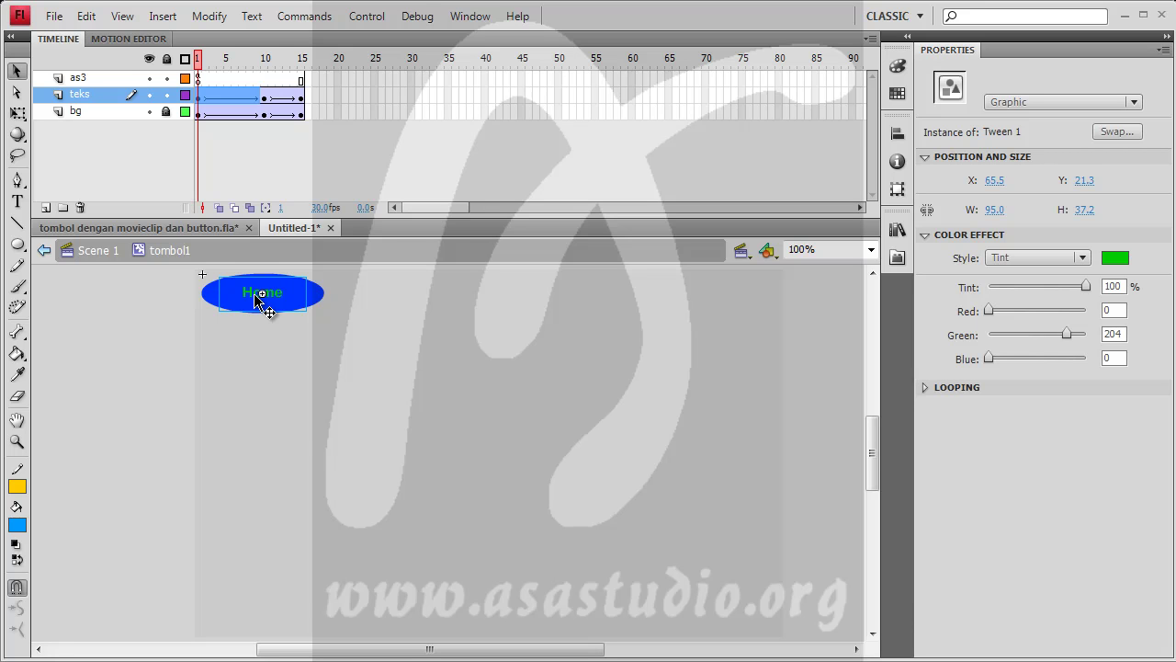
# Inspect the Home text inside the Tween 1 graphic and return to the tombol1 movie clip
pyautogui.doubleClick(258, 300)
pyautogui.click(284, 328)
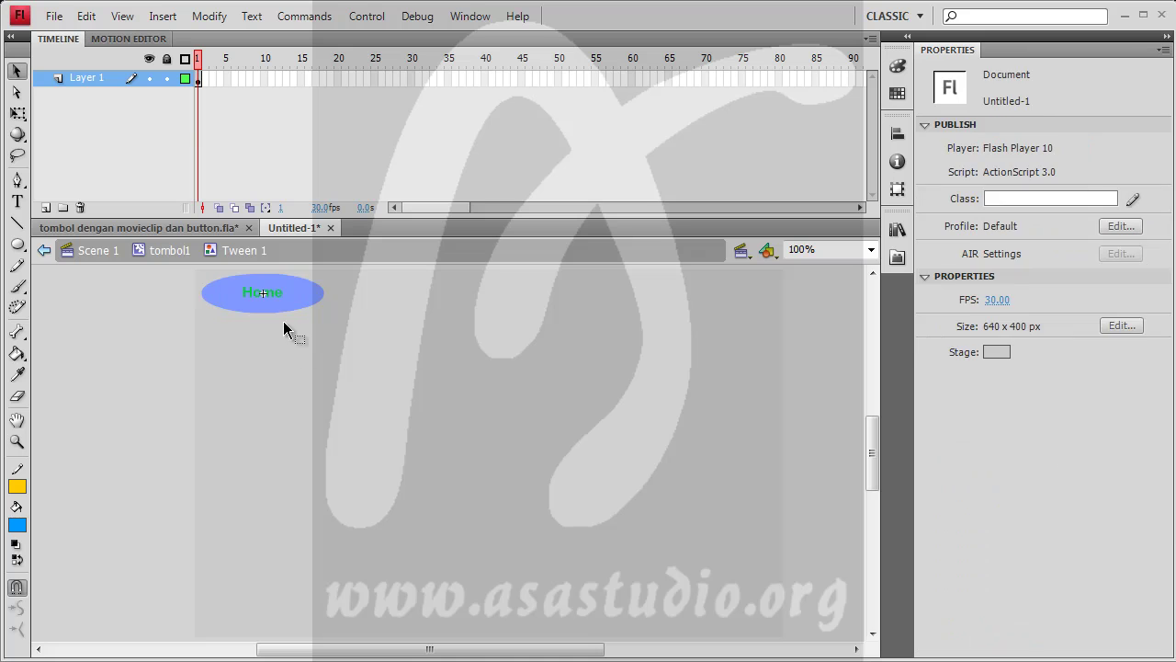
pyautogui.click(279, 294)
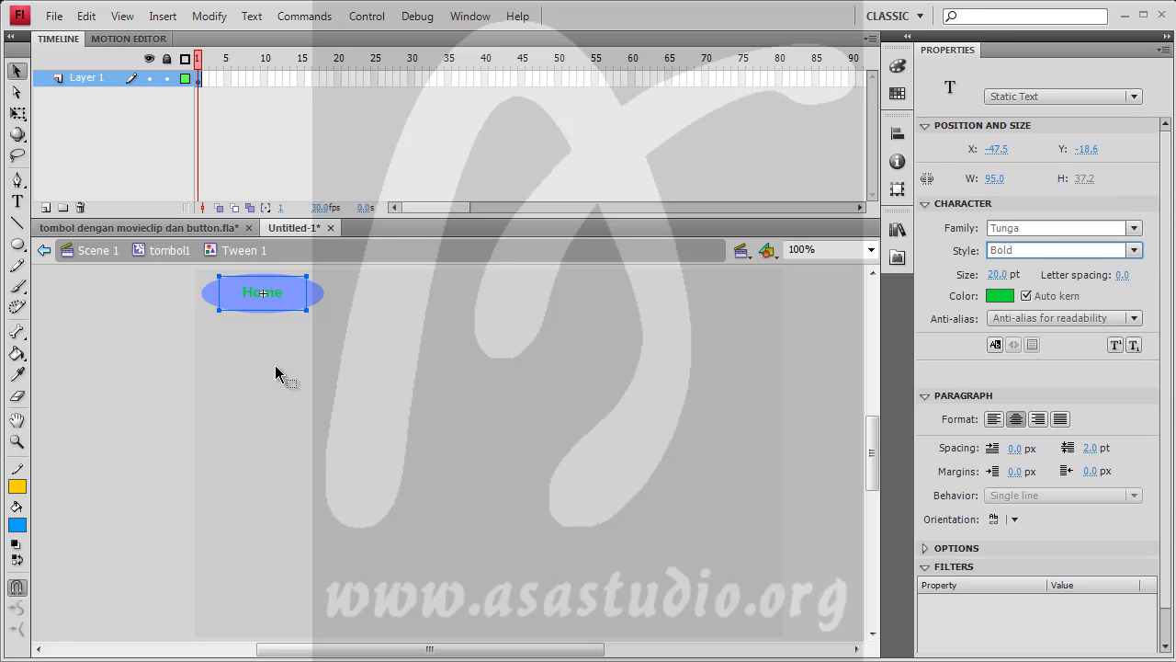
pyautogui.click(170, 254)
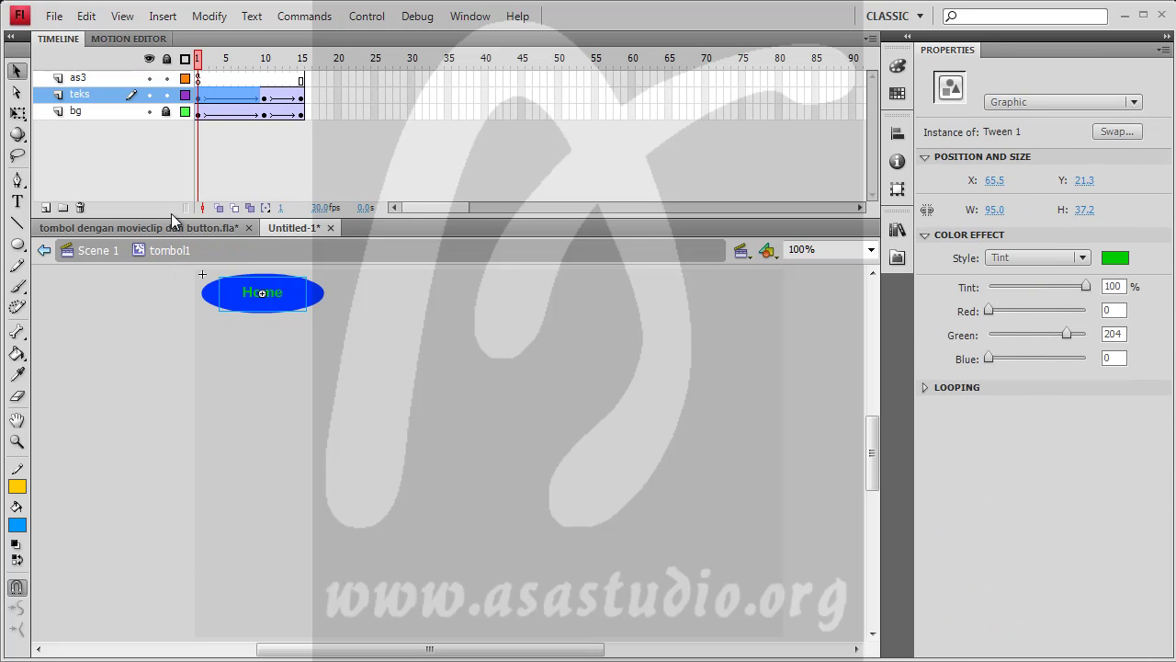
# Remove frames 1 to 15, including the tweens, from the teks layer of tombol1
pyautogui.click(300, 97)
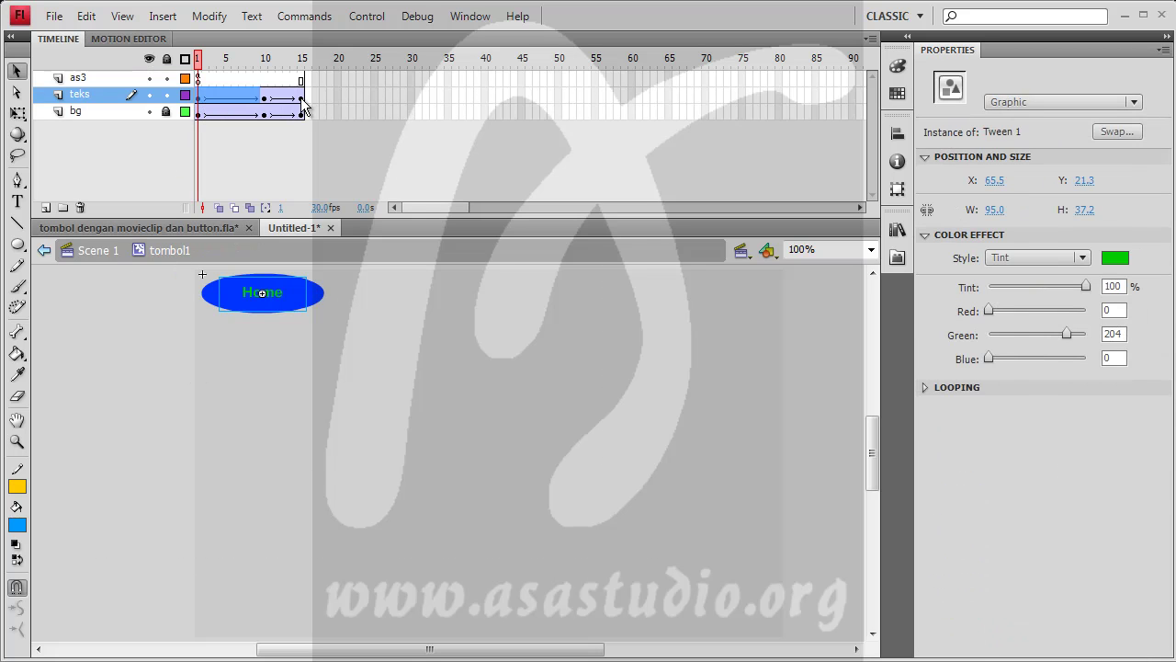
pyautogui.click(201, 100)
pyautogui.moveTo(309, 100); pyautogui.dragTo(202, 96)
pyautogui.rightClick(202, 96)
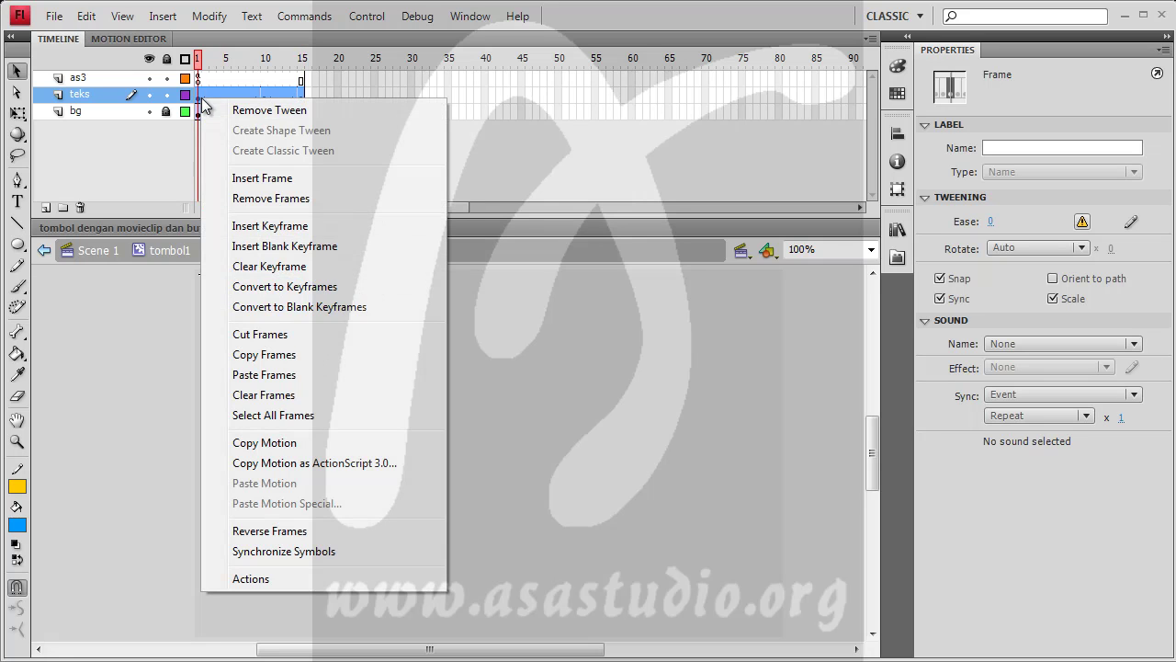
pyautogui.click(261, 201)
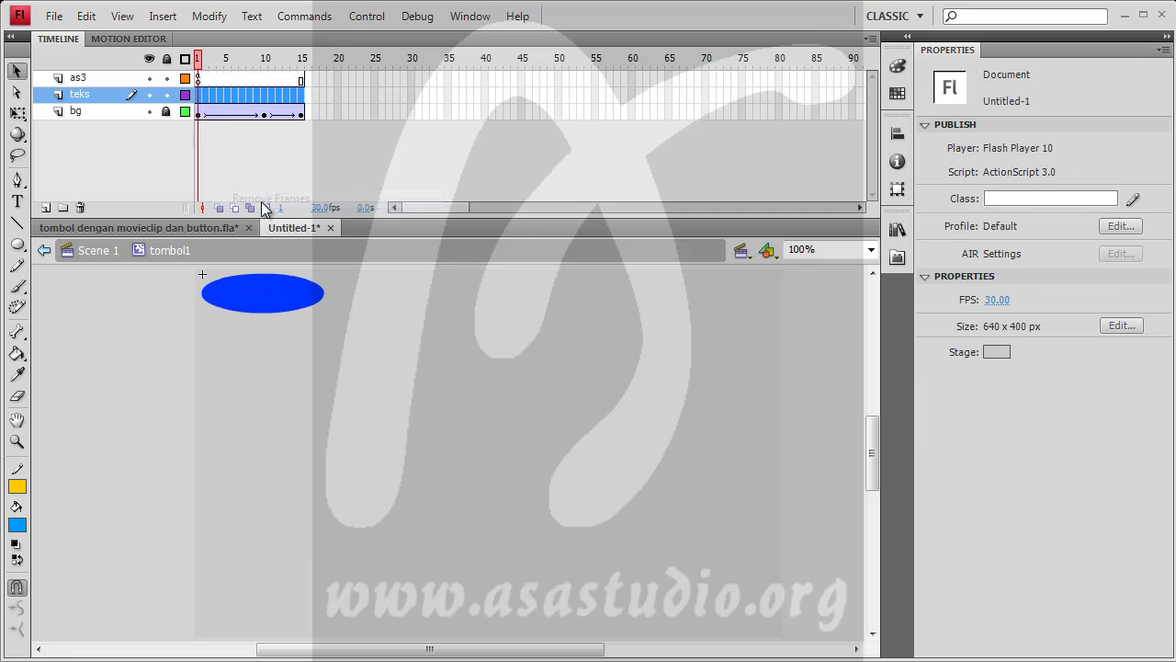
pyautogui.click(336, 96)
pyautogui.click(199, 95)
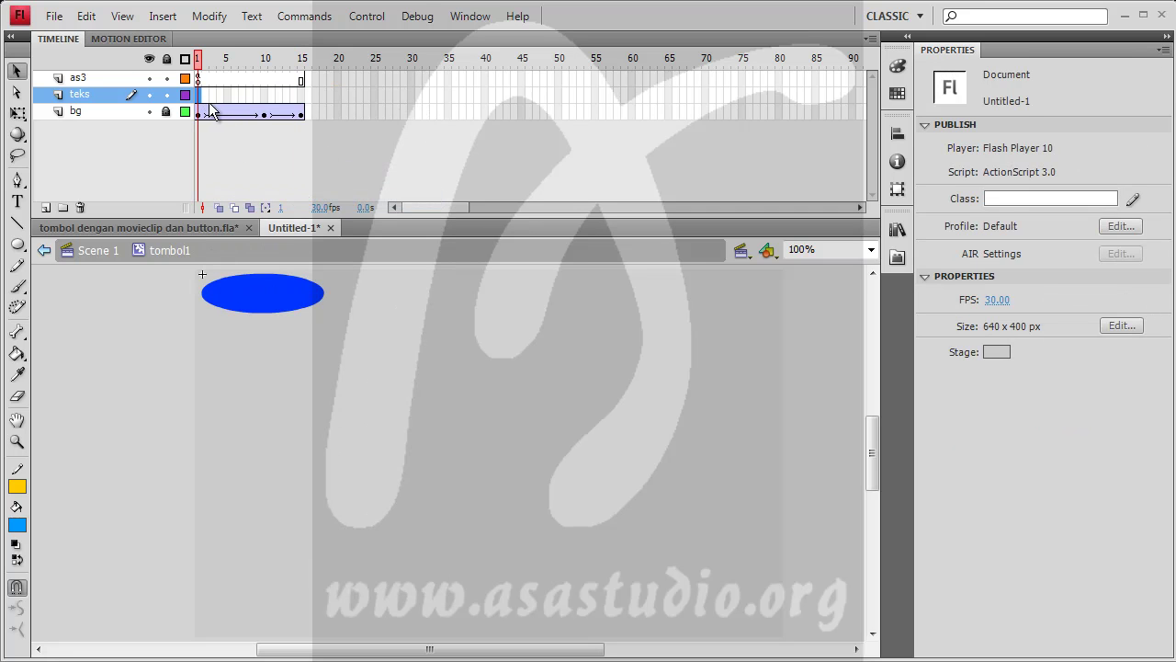
# Insert a keyframe at frame 1 of the teks layer
pyautogui.click(303, 95)
pyautogui.click(197, 95)
pyautogui.click(162, 19)
pyautogui.moveTo(188, 137)
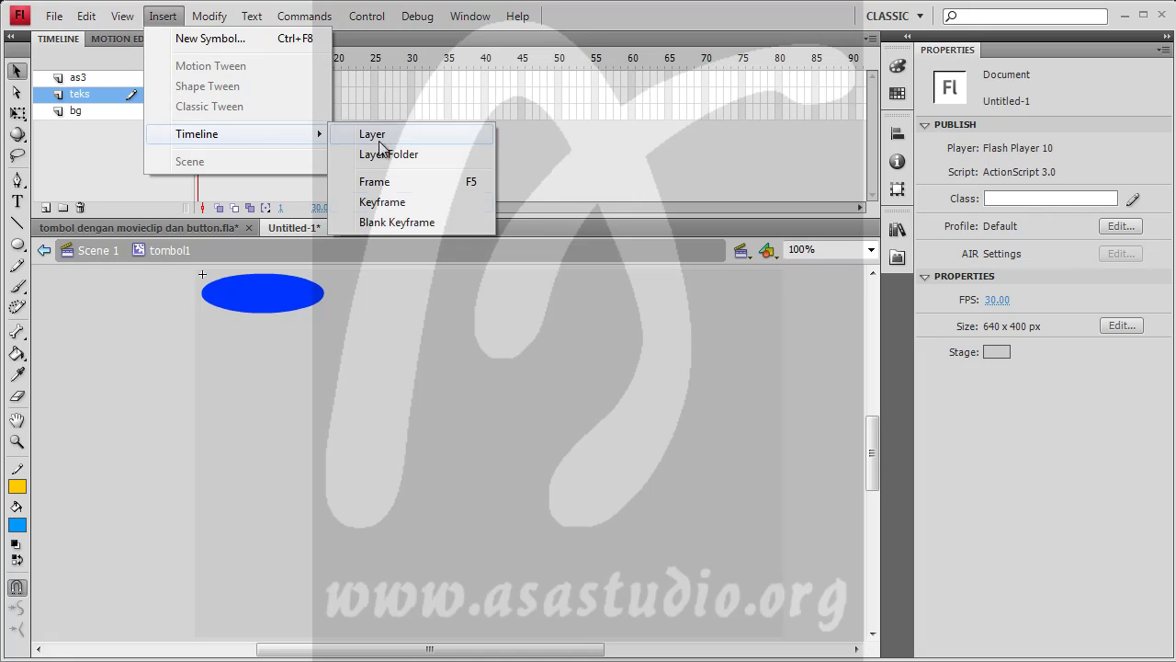
pyautogui.click(382, 202)
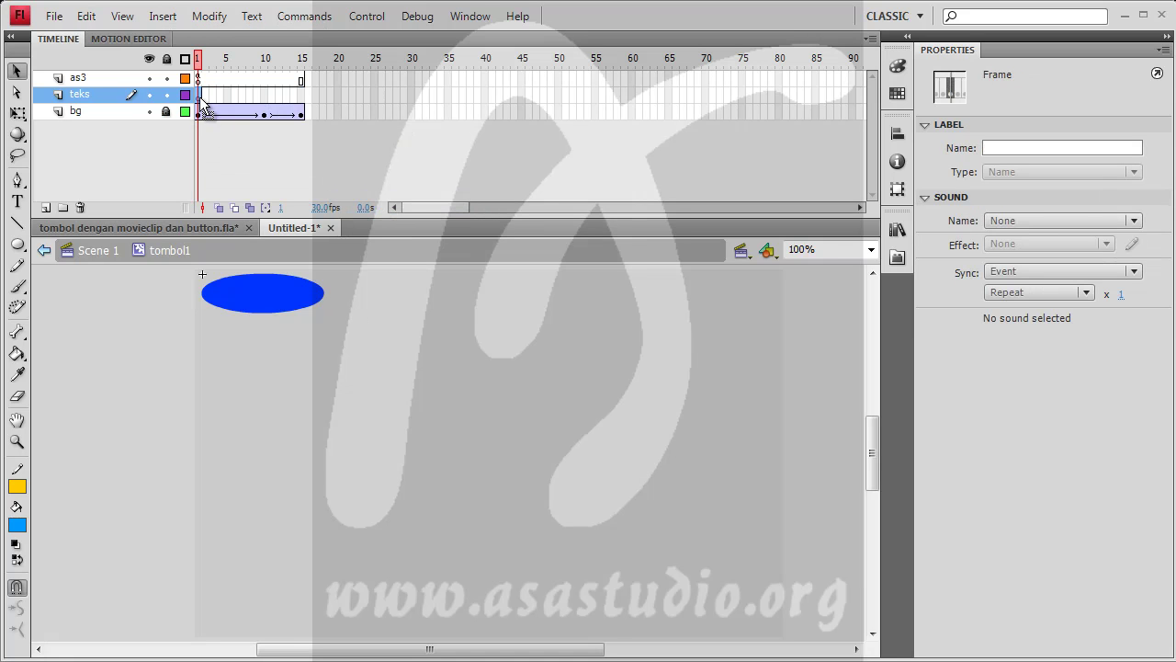
pyautogui.click(88, 21)
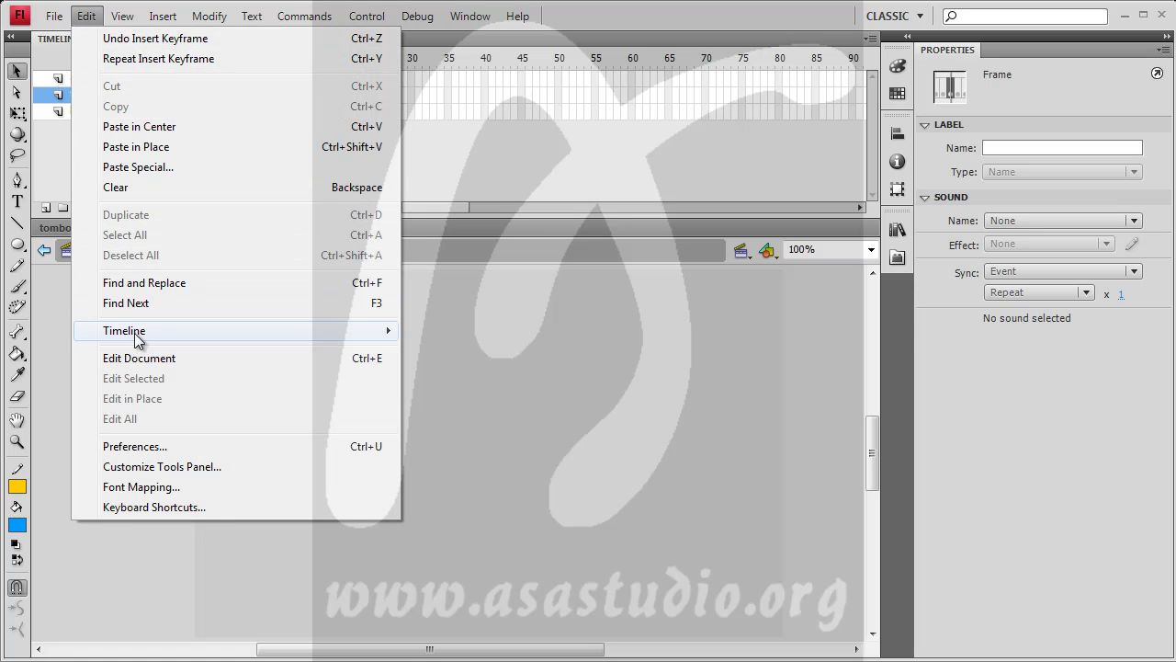
pyautogui.click(133, 359)
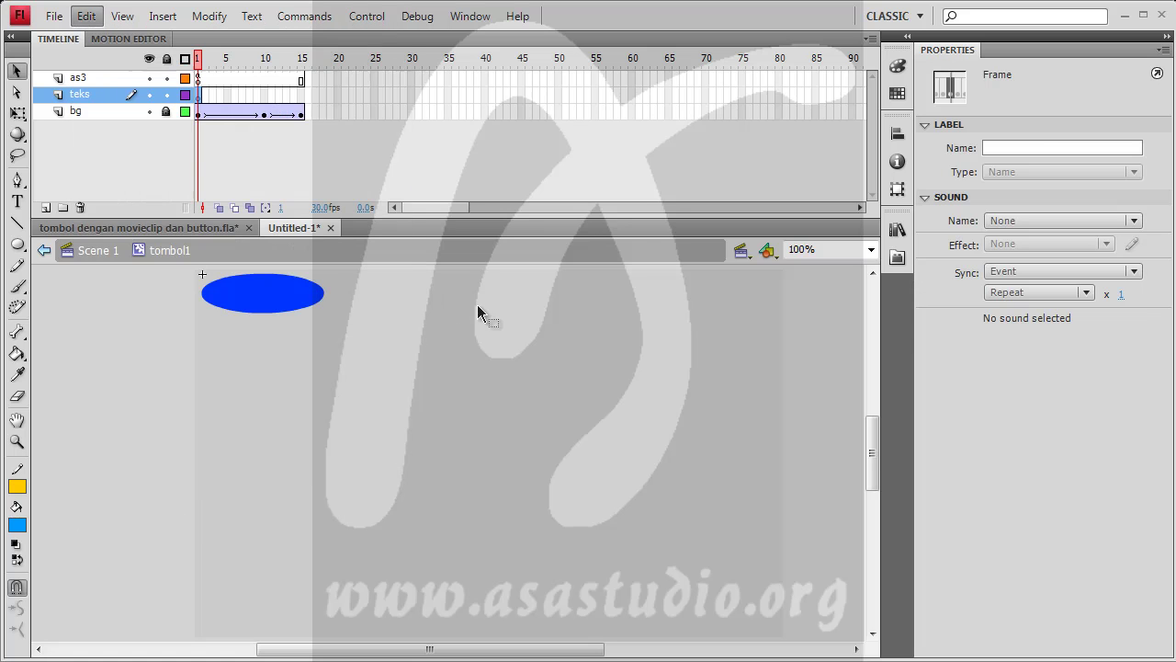
pyautogui.click(198, 95)
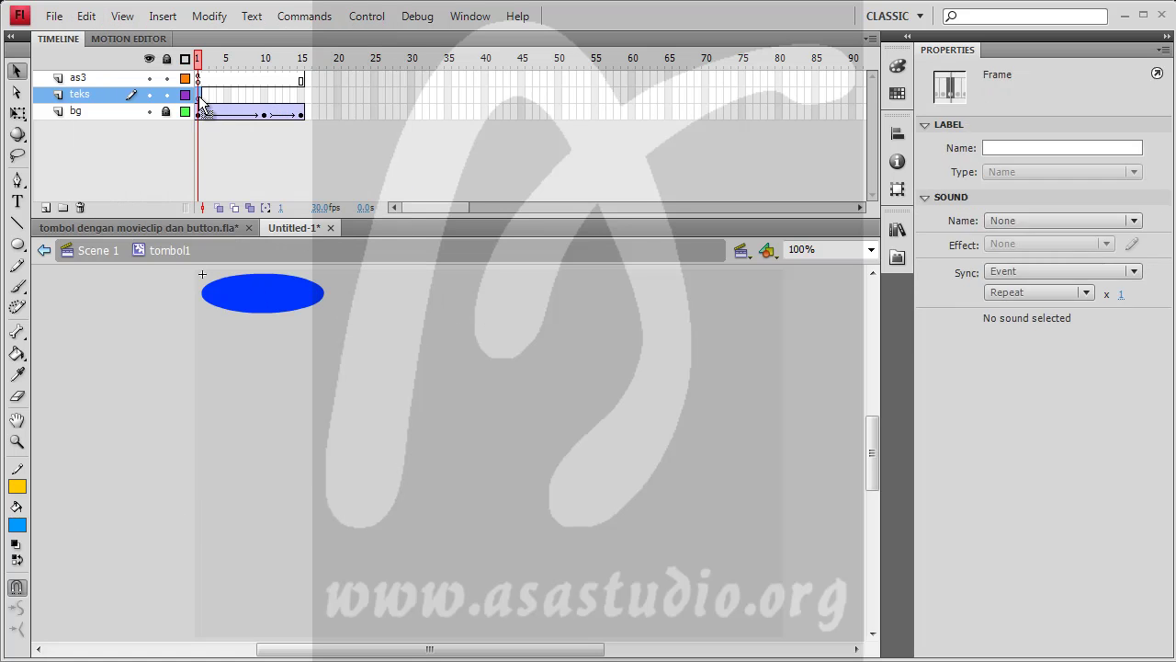
# Add a static text box about 111 px wide reading "Home" over the blue ellipse on the teks layer
pyautogui.click(16, 202)
pyautogui.moveTo(213, 307); pyautogui.dragTo(314, 297)
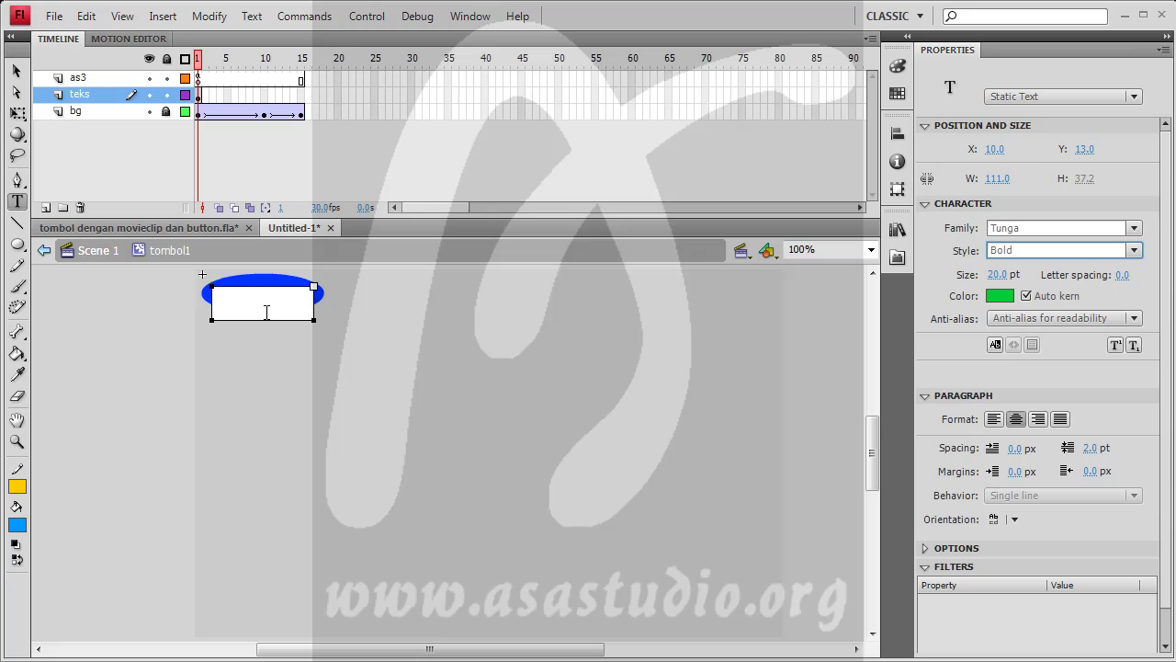
pyautogui.write('Home')
pyautogui.click(17, 71)
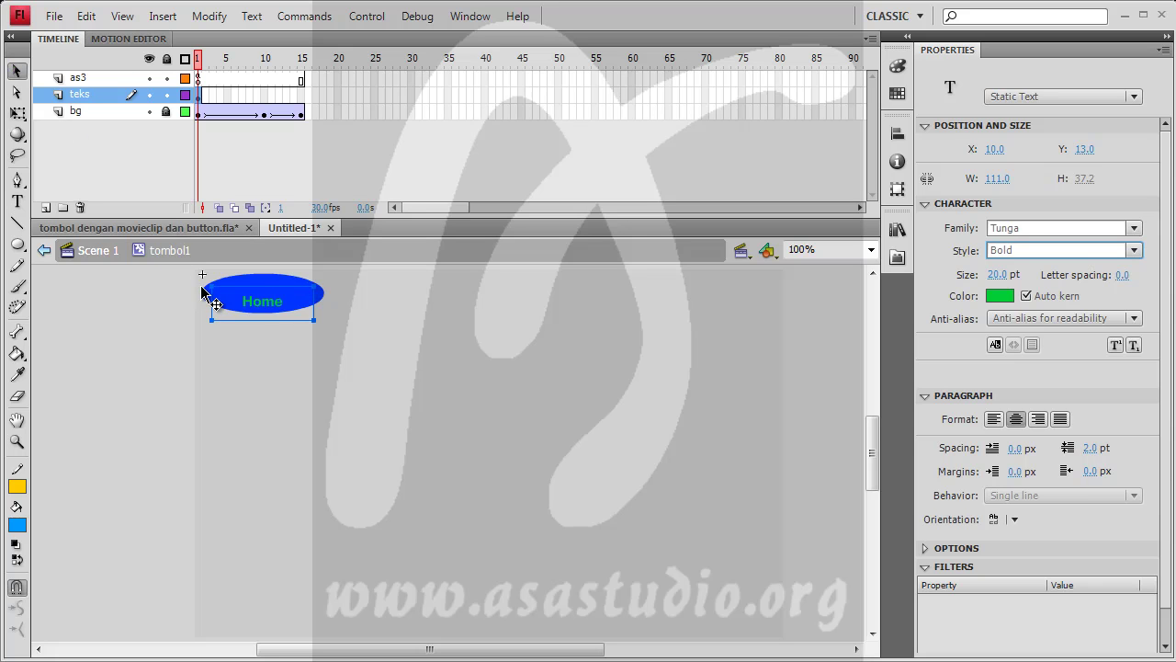
# Nudge the Home text up to Y 2 so it sits centred on the ellipse
pyautogui.press('Up')
pyautogui.press('Up')
pyautogui.press('Up')
pyautogui.press('Up')
pyautogui.press('Up')
pyautogui.press('Up')
pyautogui.press('Up')
pyautogui.press('Up')
pyautogui.press('Up')
pyautogui.press('Up')
pyautogui.press('Up')
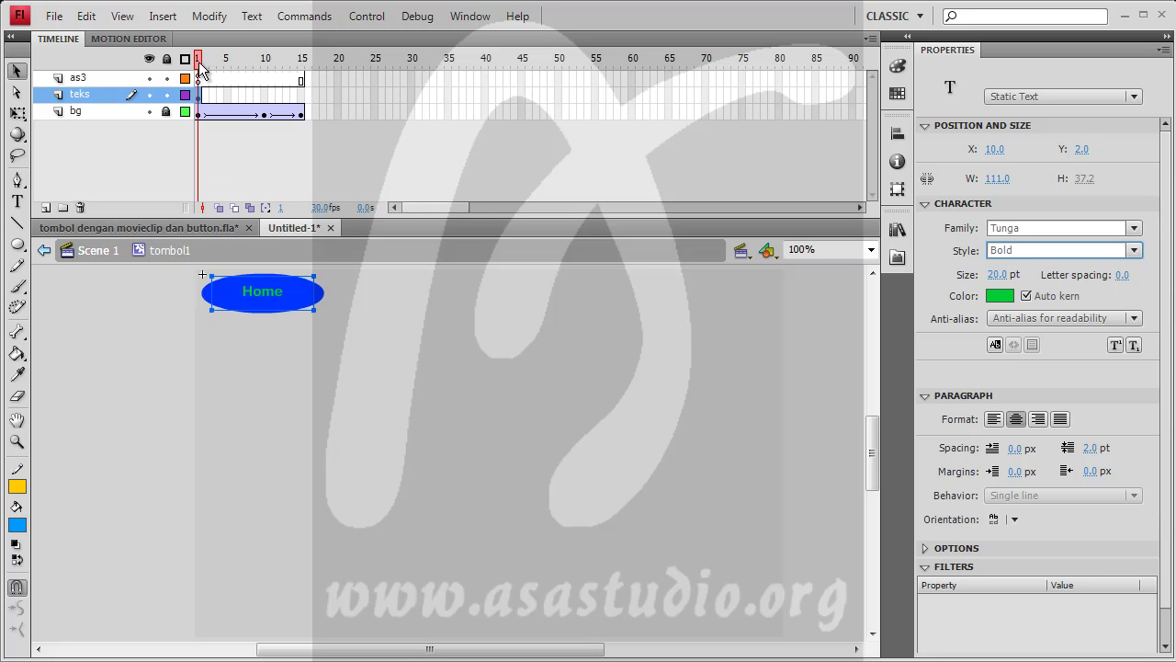
# Extend the teks layer's Home text to frame 15 by inserting a frame
pyautogui.click(302, 93)
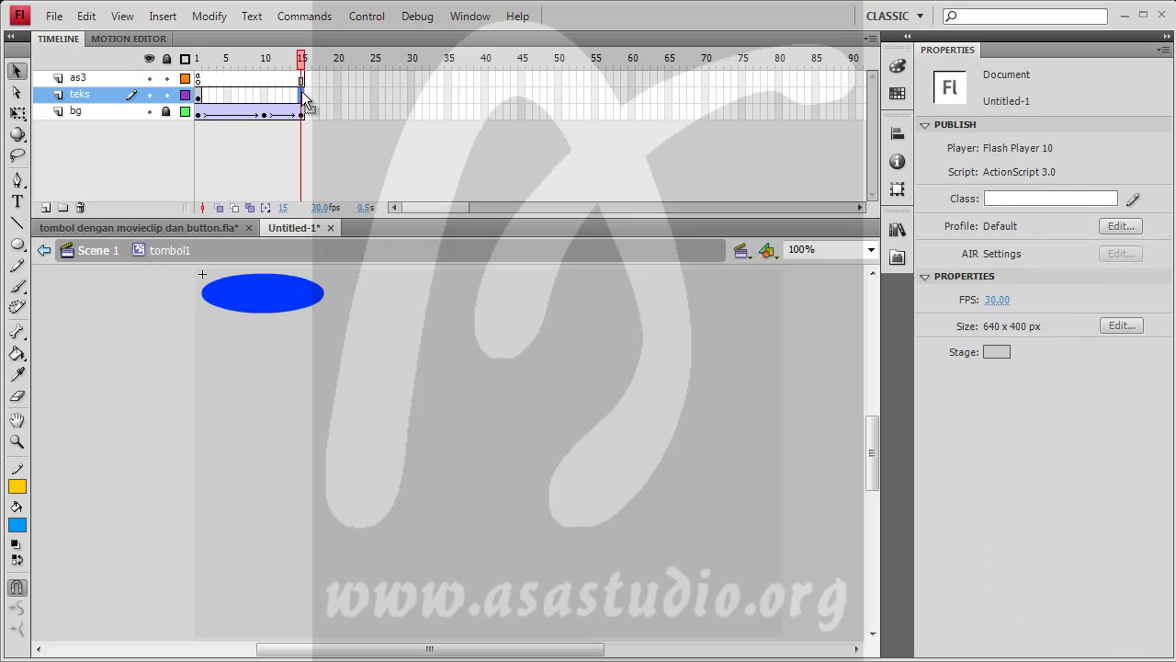
pyautogui.click(162, 16)
pyautogui.moveTo(183, 136)
pyautogui.click(404, 182)
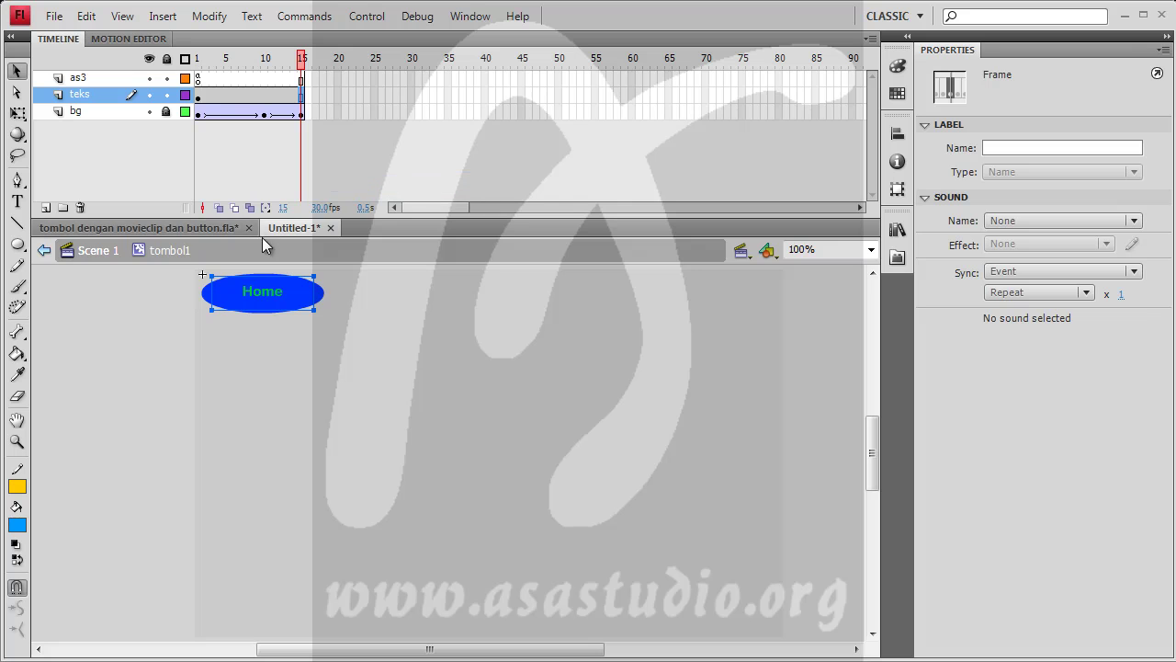
# Return to Scene 1, test the movie, and close the compiler errors and the preview
pyautogui.click(92, 254)
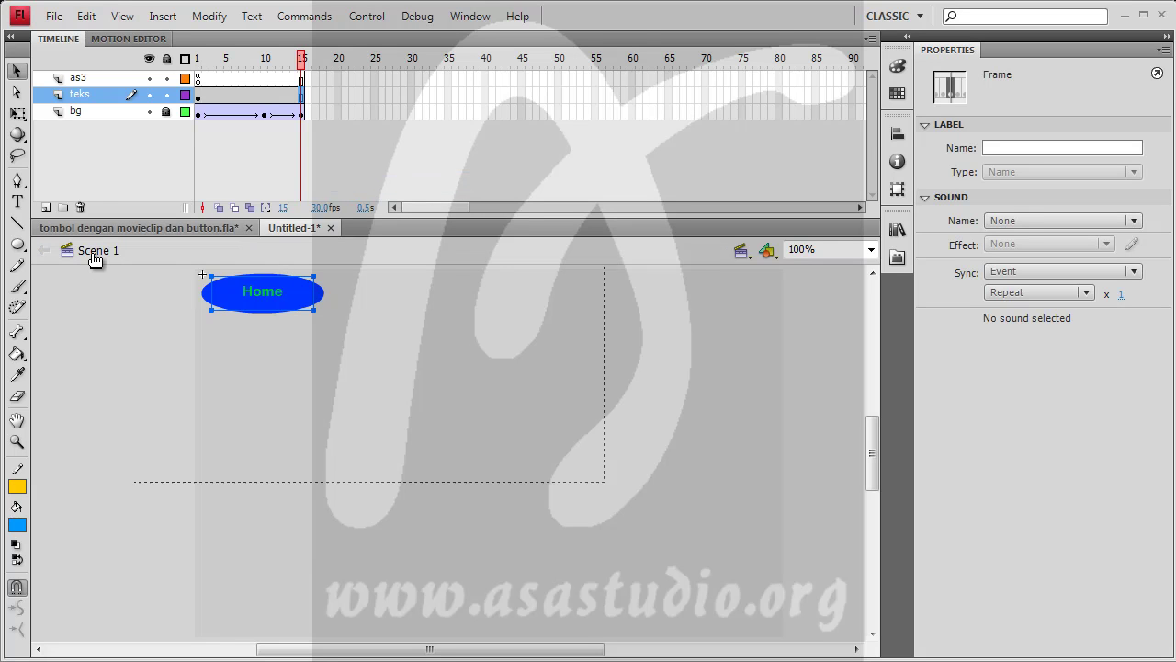
pyautogui.click(372, 19)
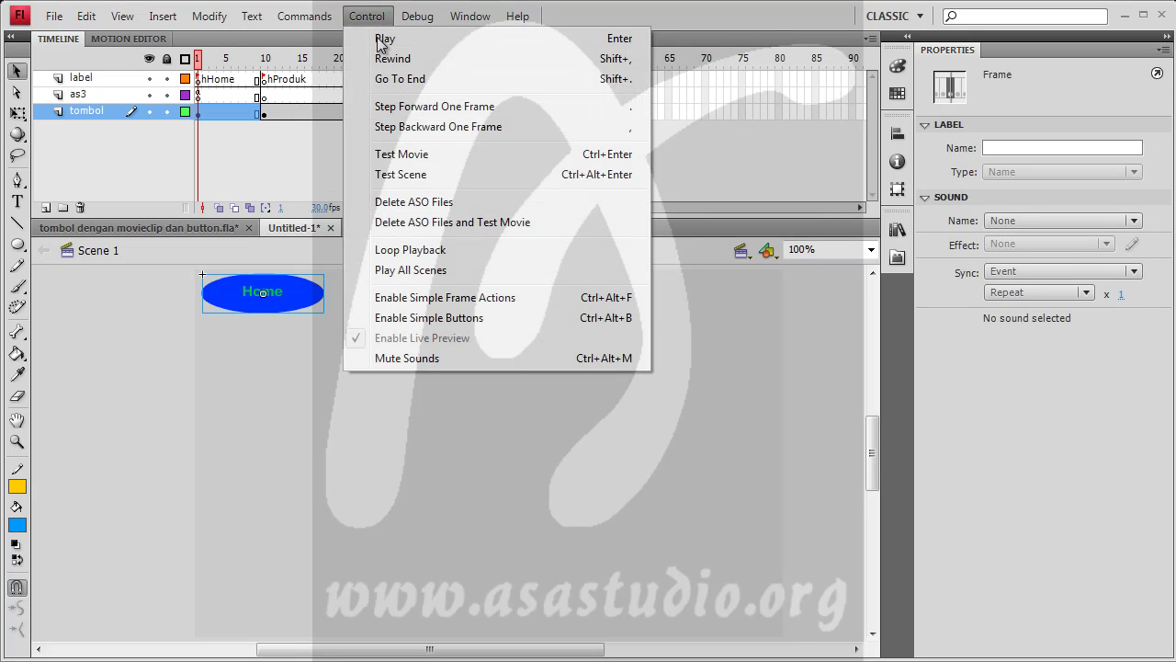
pyautogui.click(395, 152)
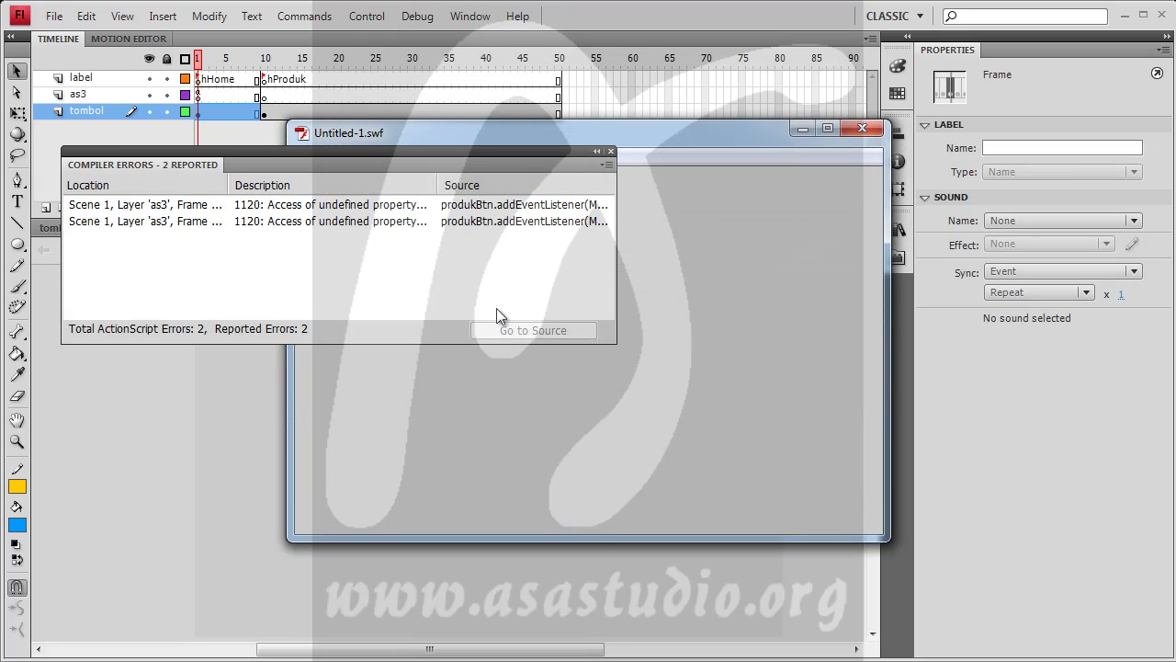
pyautogui.click(611, 151)
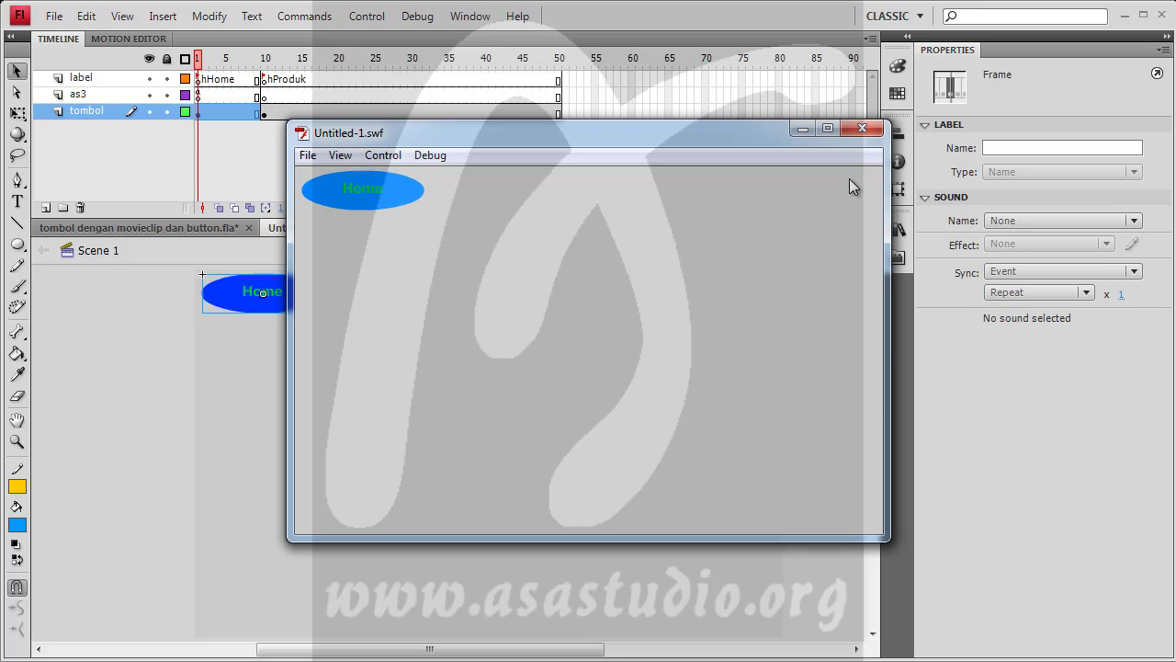
pyautogui.click(864, 128)
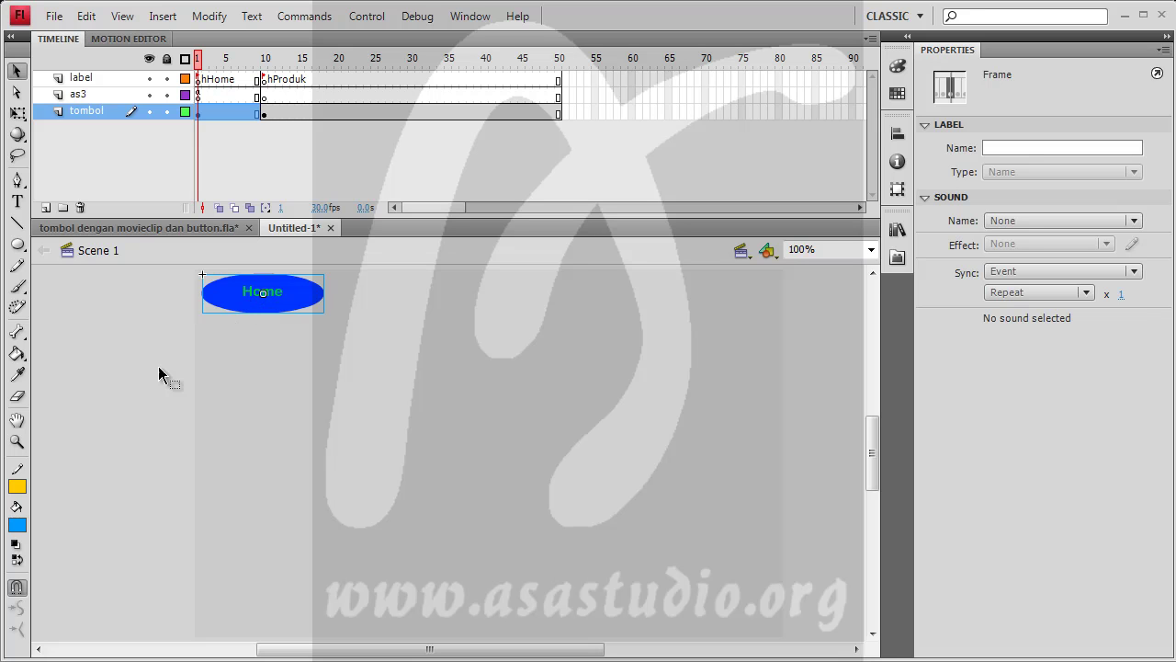
# Copy the Home button instance on the stage and paste the copy in place
pyautogui.click(186, 359)
pyautogui.click(249, 296)
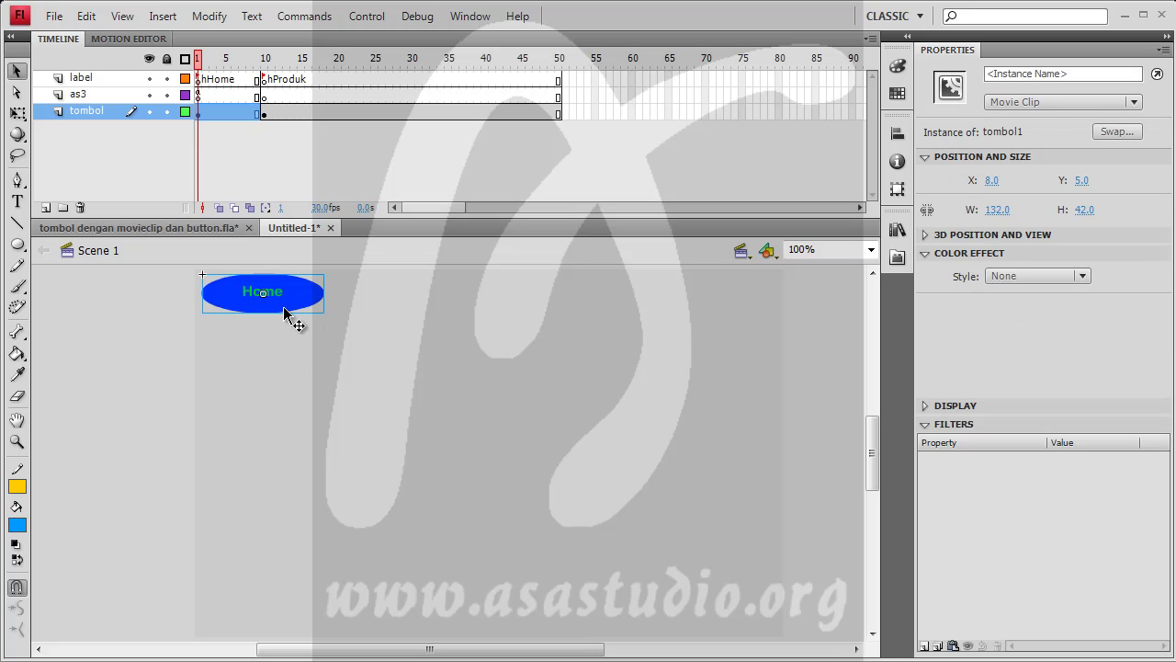
pyautogui.click(83, 25)
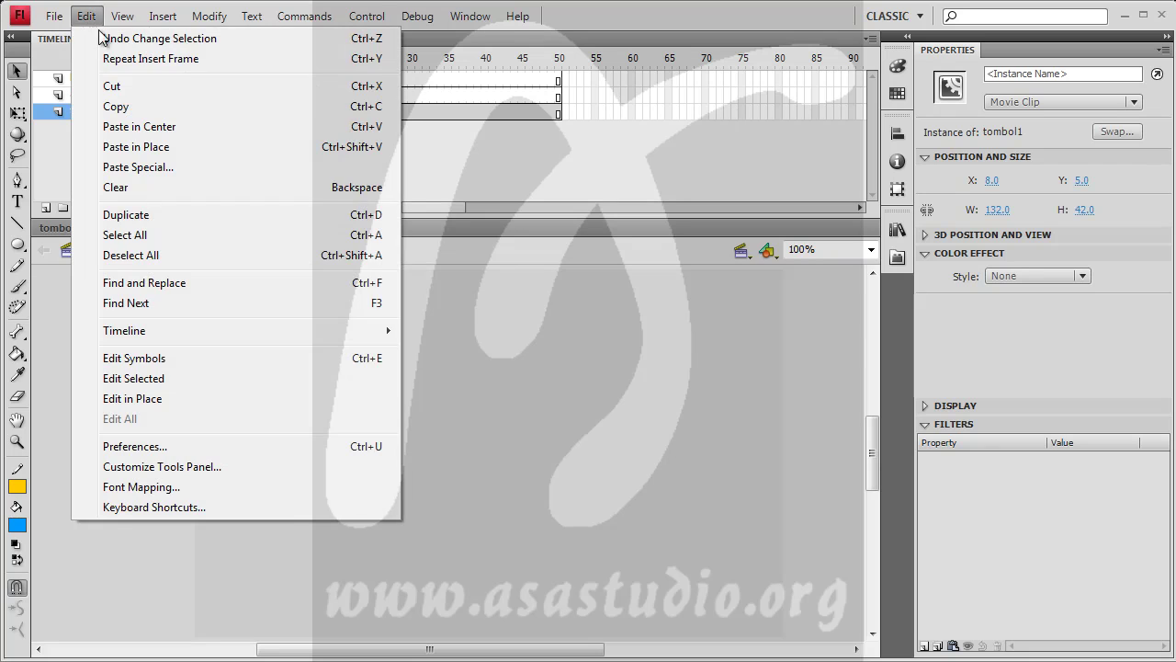
pyautogui.click(116, 106)
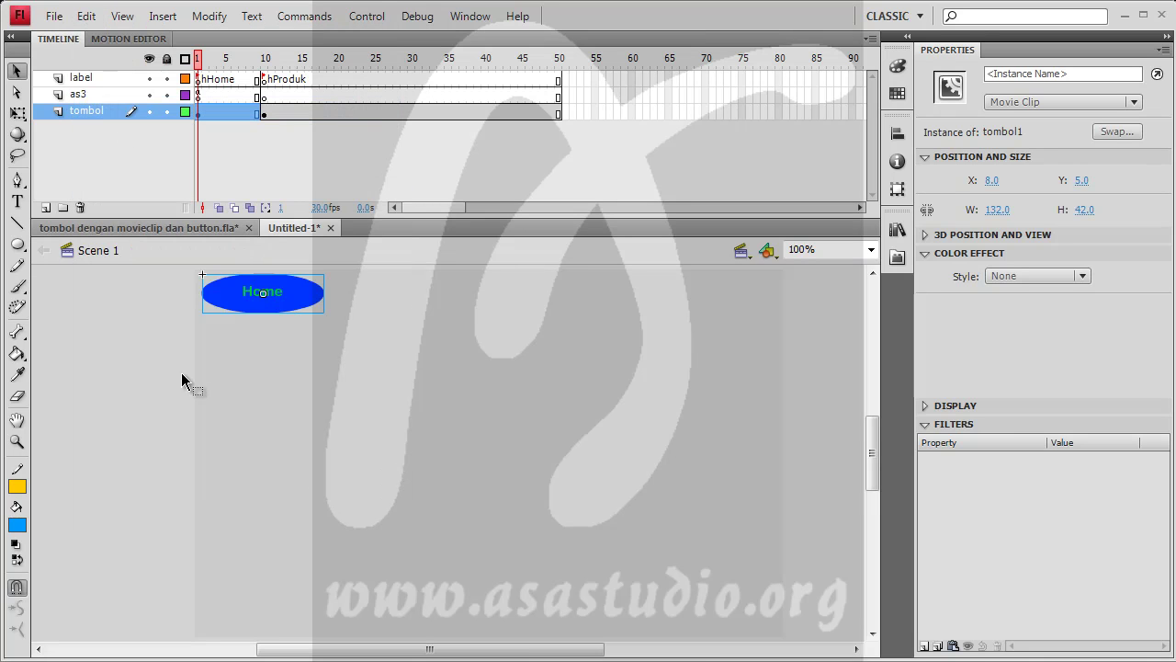
pyautogui.click(85, 16)
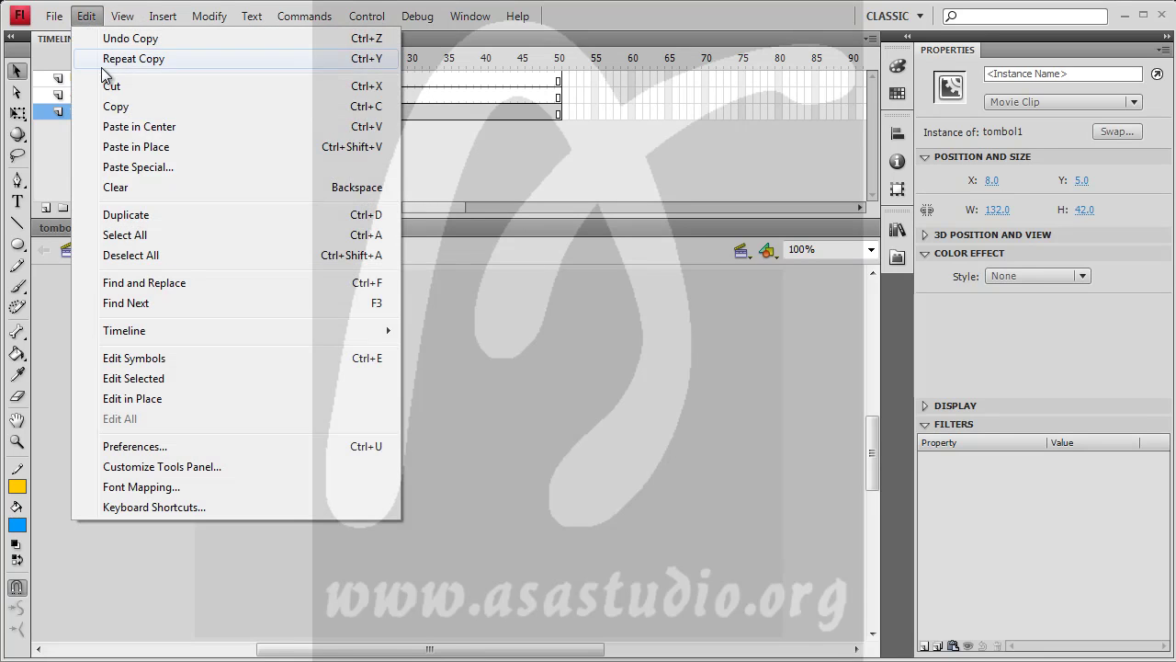
pyautogui.click(136, 147)
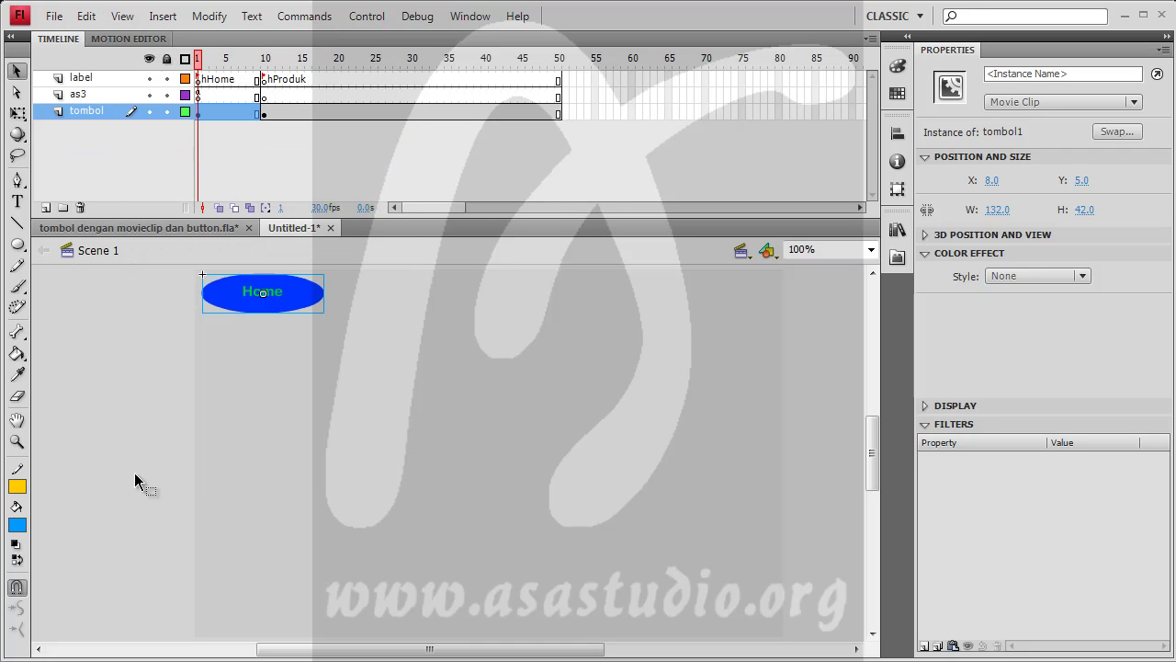
# Move the pasted button straight down to Y 51, just below the original Home button
pyautogui.press('Down')
pyautogui.press('Down')
pyautogui.press('Down')
pyautogui.press('Down')
pyautogui.press('Down')
pyautogui.press('Down')
pyautogui.press('Down')
pyautogui.press('Down')
pyautogui.press('Down')
pyautogui.press('Down')
pyautogui.press('Down')
pyautogui.press('Down')
pyautogui.press('Down')
pyautogui.press('Down')
pyautogui.press('Down')
pyautogui.press('Down')
pyautogui.press('Down')
pyautogui.press('Down')
pyautogui.press('Down')
pyautogui.press('Down')
pyautogui.press('Down')
pyautogui.press('Down')
pyautogui.press('Down')
pyautogui.press('Down')
pyautogui.press('Down')
pyautogui.press('Down')
pyautogui.press('Down')
pyautogui.press('Down')
pyautogui.press('Down')
pyautogui.press('Down')
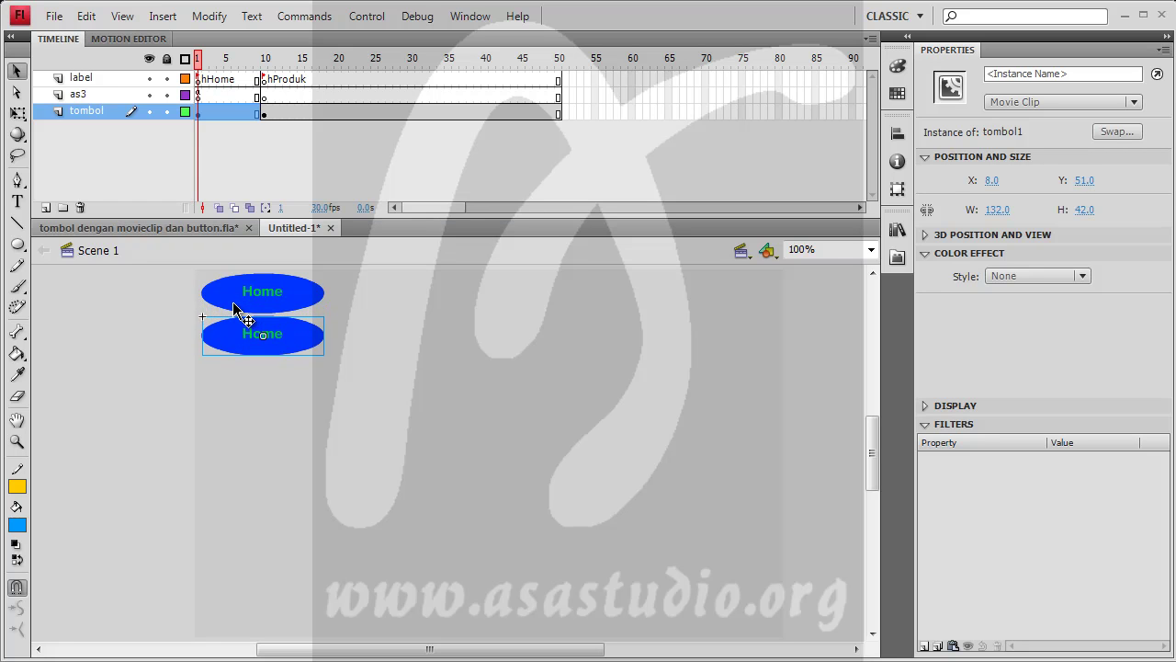
# Duplicate the lower Home button's symbol under the name tombol2
pyautogui.click(204, 18)
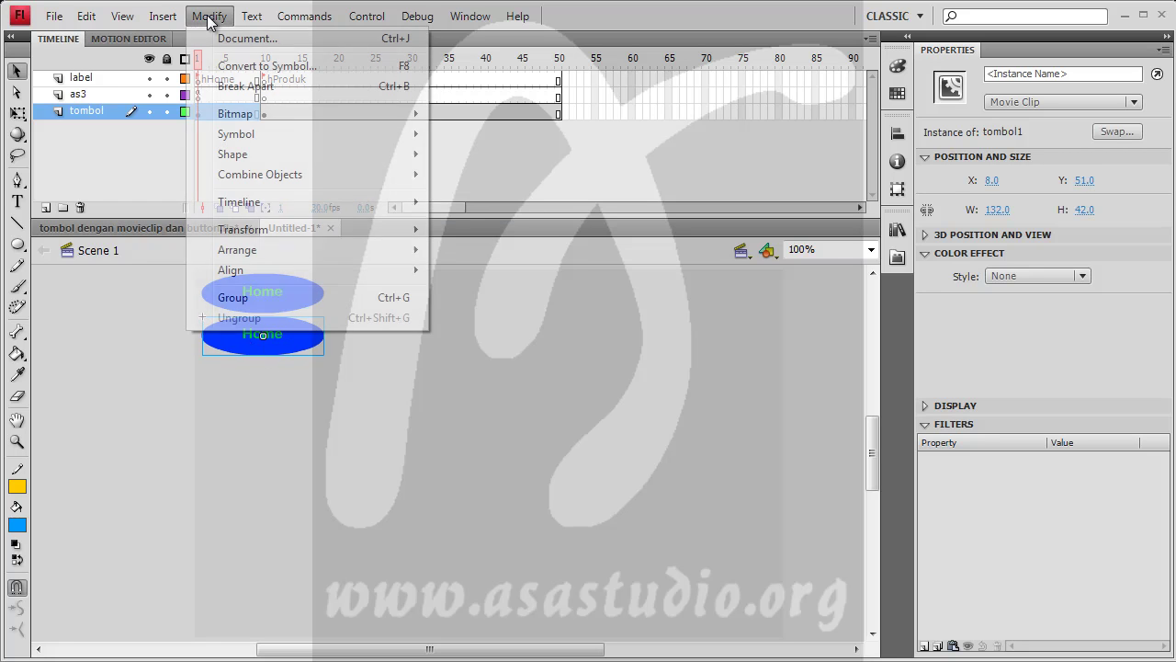
pyautogui.moveTo(230, 136)
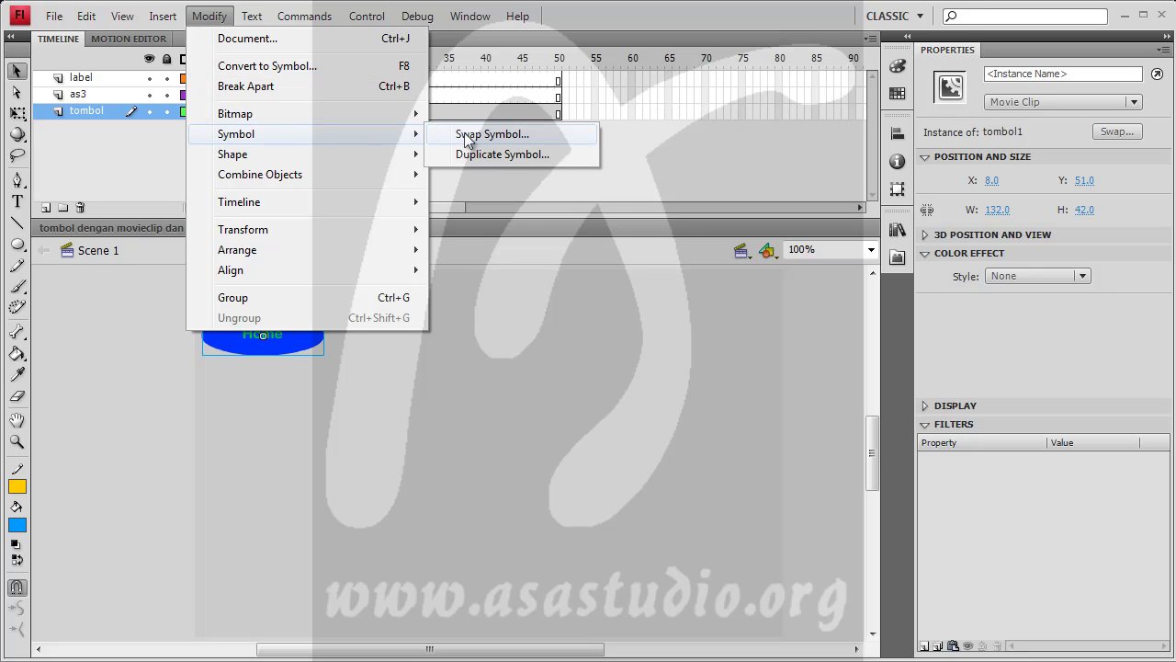
pyautogui.click(502, 156)
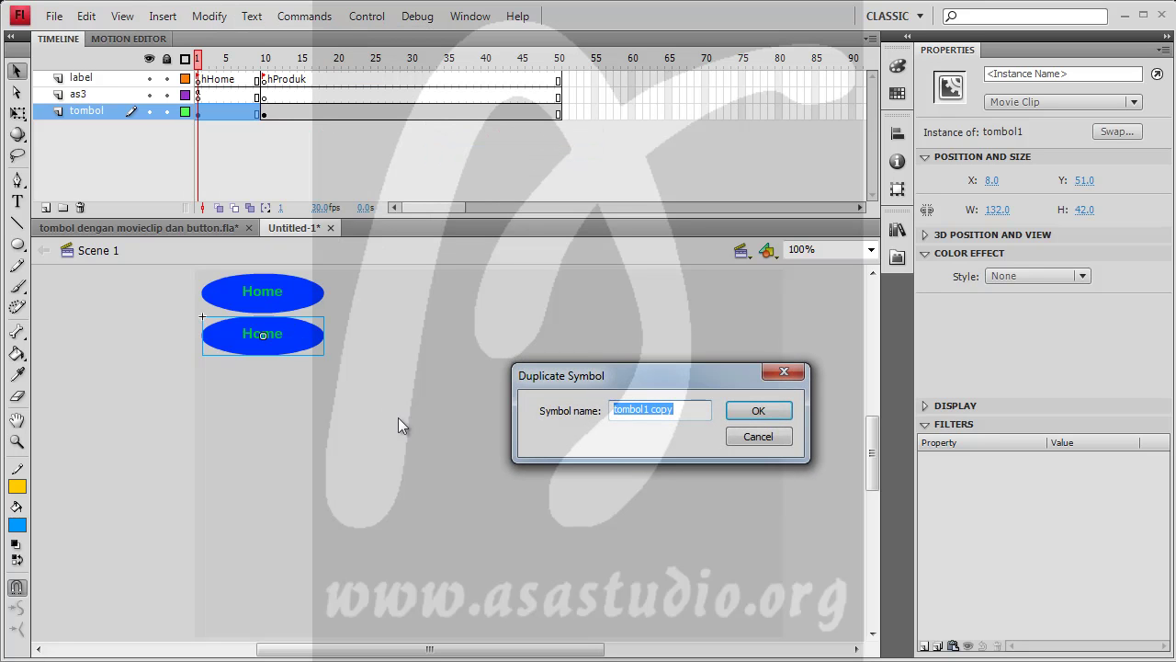
pyautogui.moveTo(645, 409); pyautogui.dragTo(711, 412)
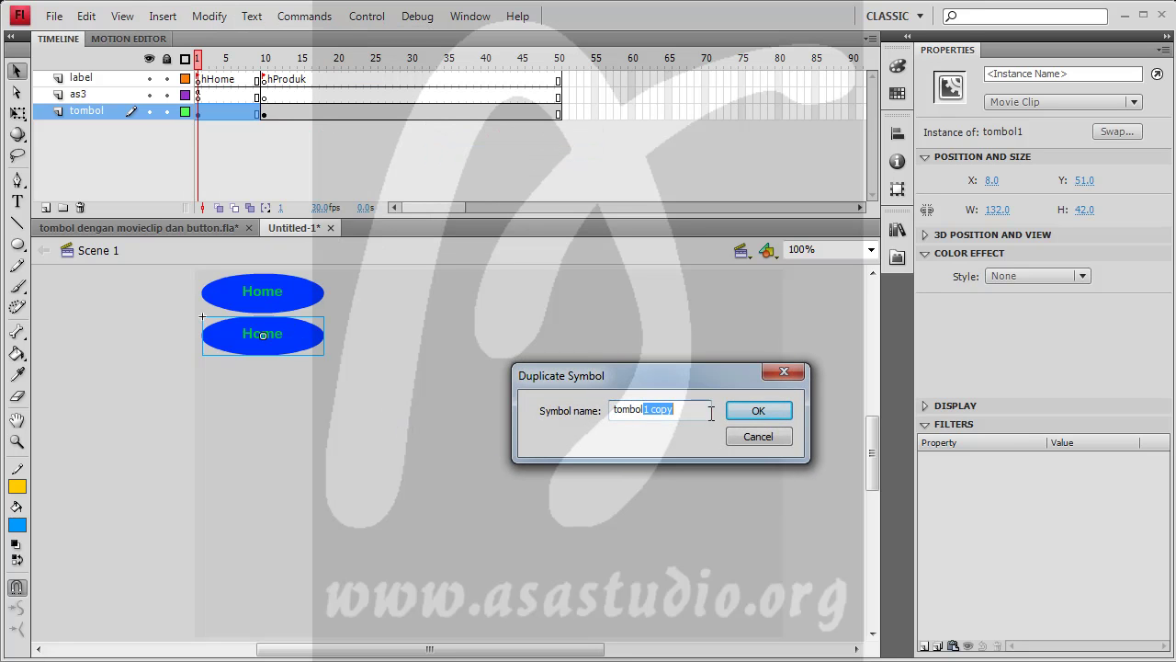
pyautogui.write('2')
pyautogui.click(758, 411)
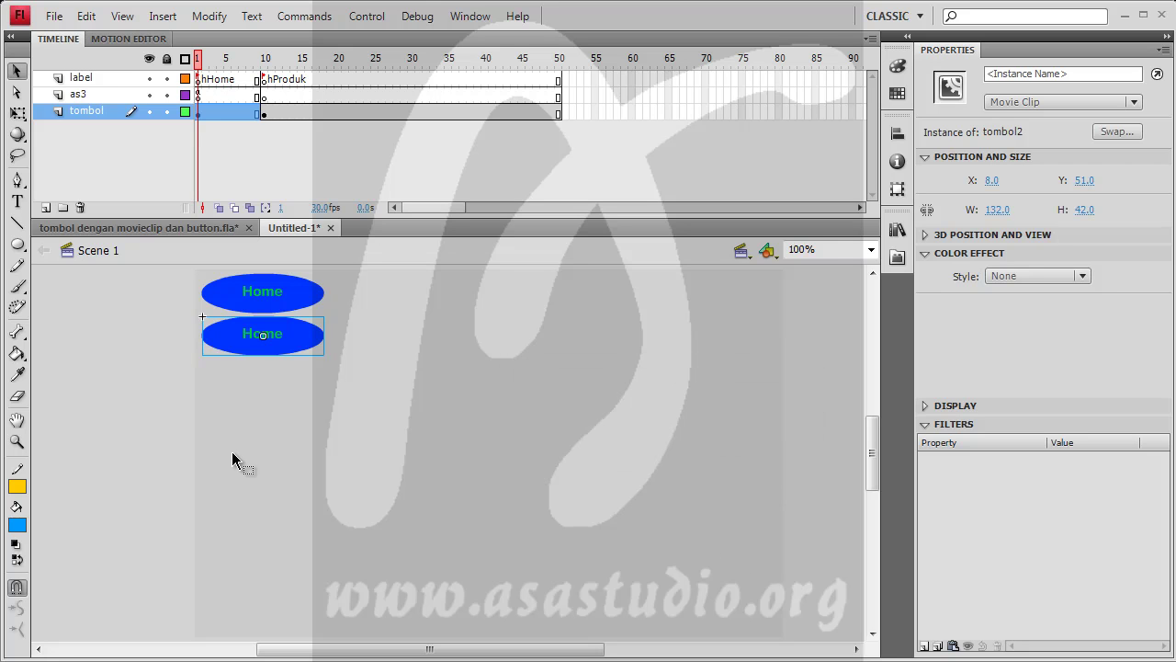
# Change the label text inside the tombol2 symbol to Produk and return to Scene 1
pyautogui.doubleClick(257, 341)
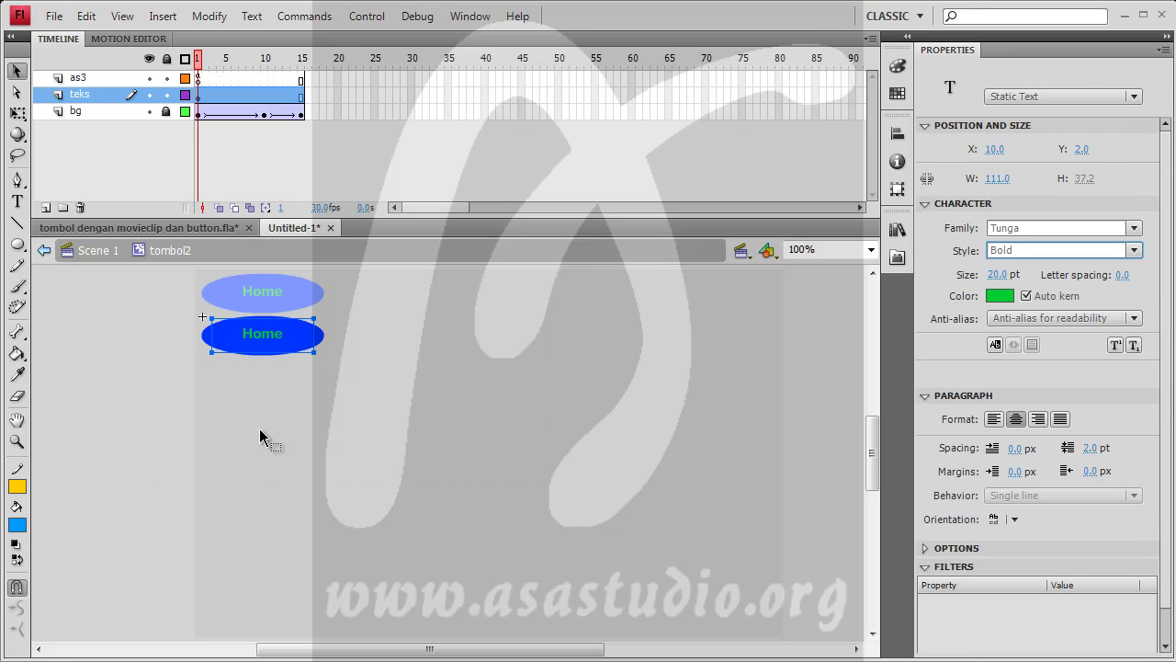
pyautogui.click(258, 476)
pyautogui.click(196, 97)
pyautogui.doubleClick(273, 334)
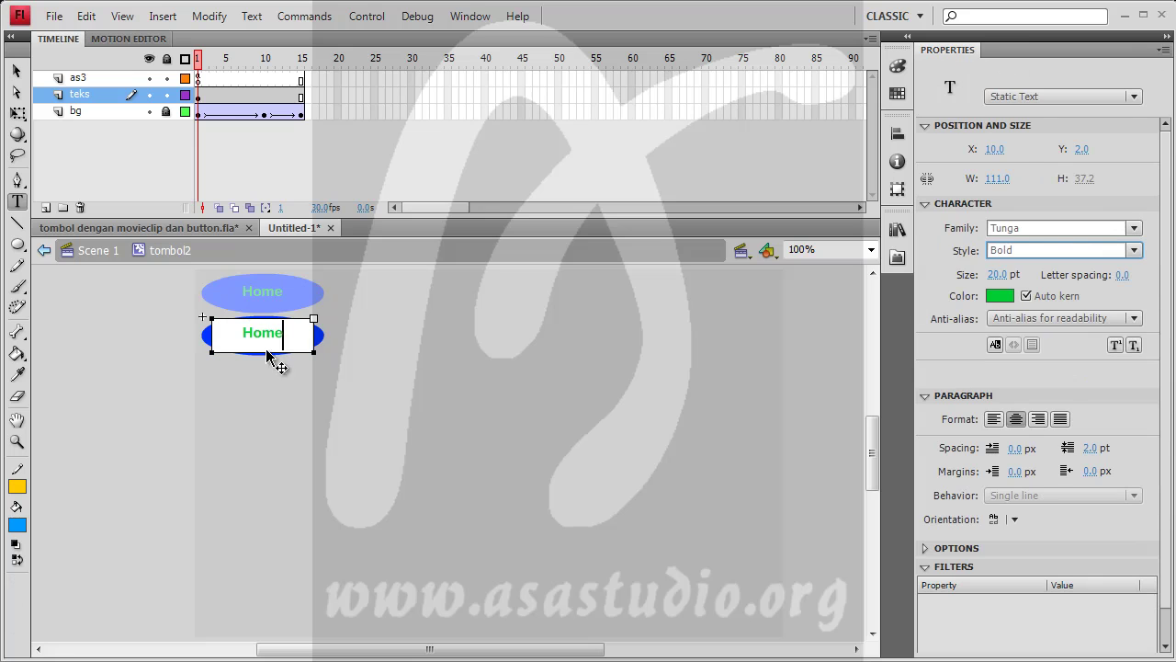
pyautogui.moveTo(296, 332); pyautogui.dragTo(165, 349)
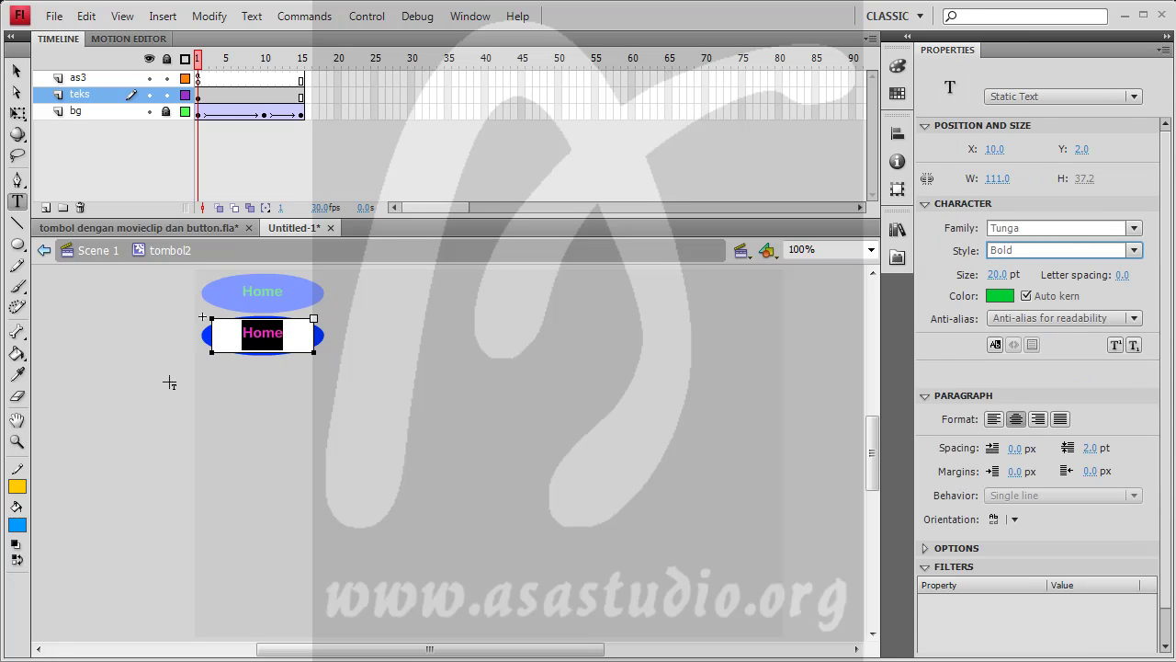
pyautogui.write('Produk')
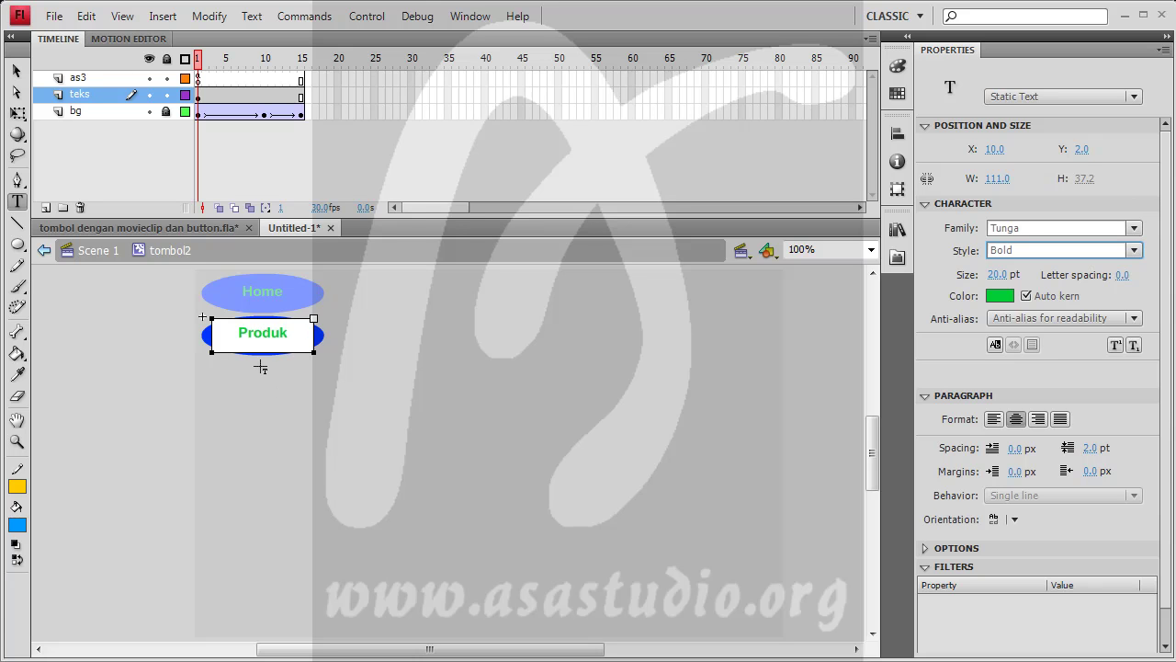
pyautogui.click(97, 251)
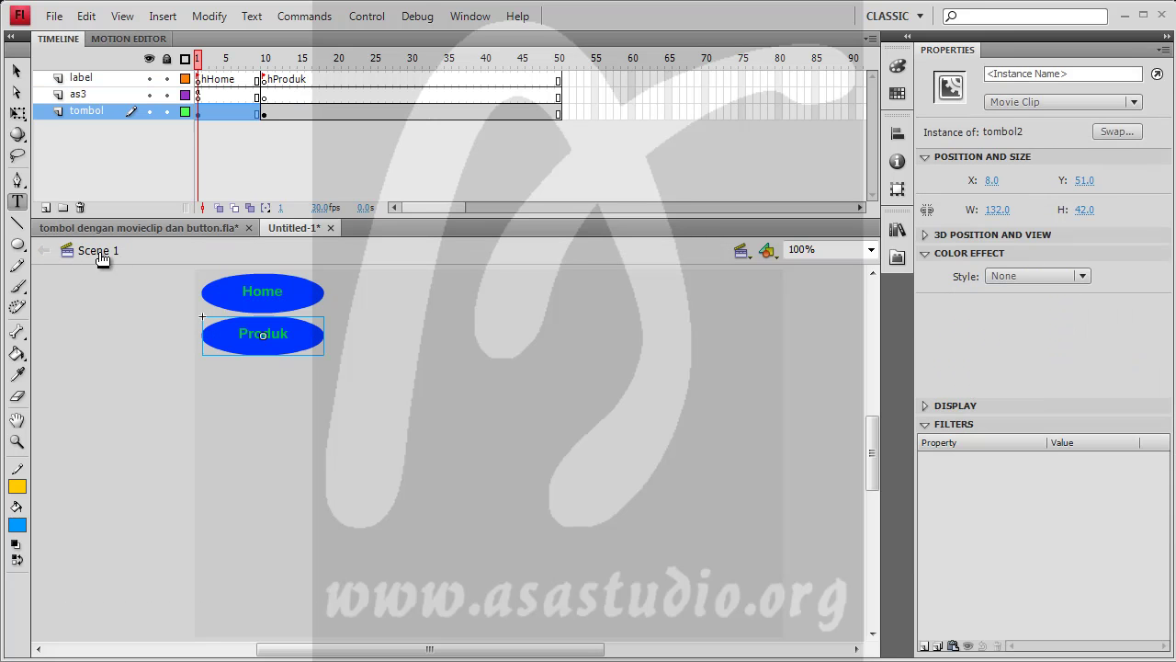
# In the script on frame 1 of the as3 layer, add a copy of the hHome function below the original
pyautogui.click(198, 96)
pyautogui.click(471, 16)
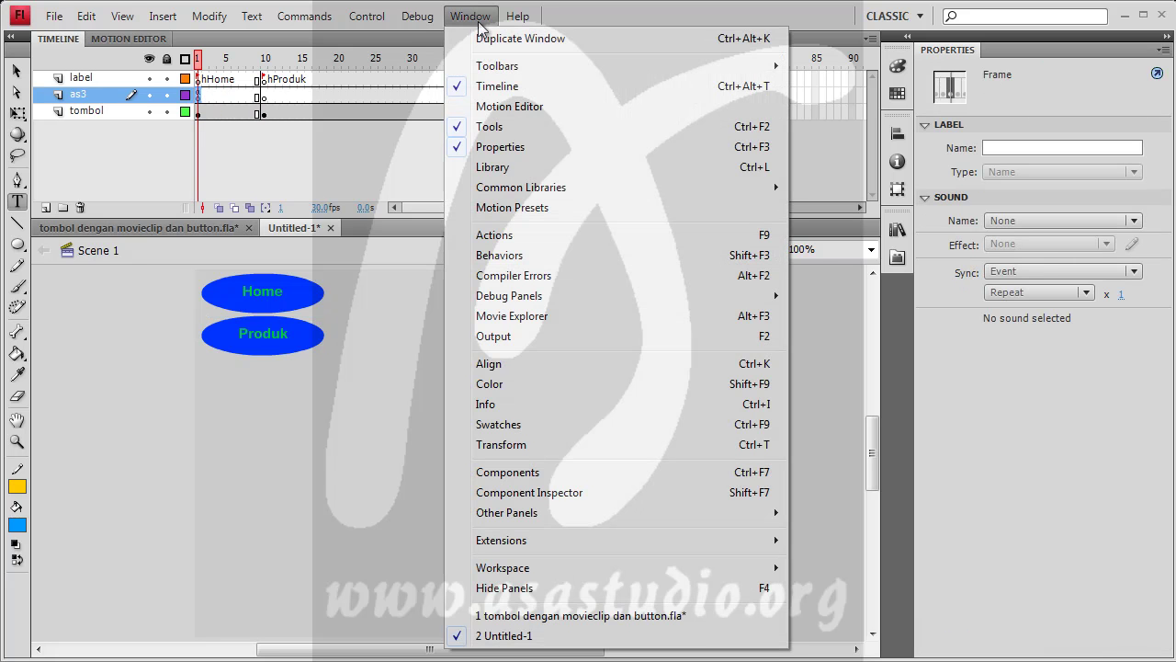
pyautogui.click(515, 236)
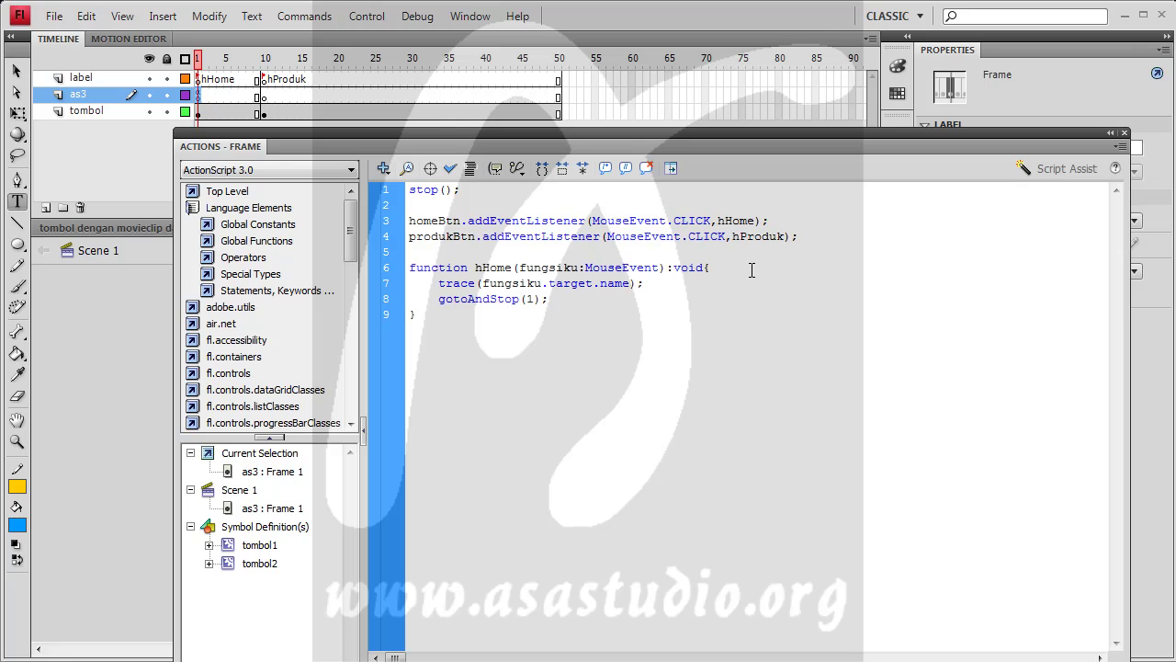
pyautogui.moveTo(391, 316); pyautogui.dragTo(395, 269)
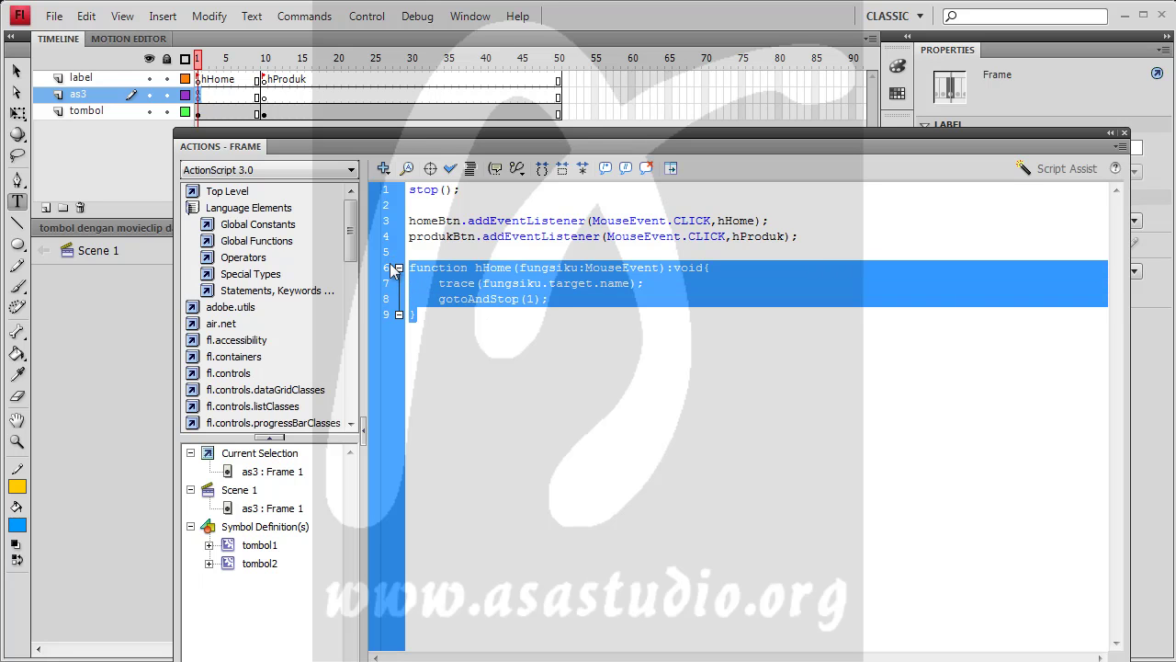
pyautogui.click(440, 320)
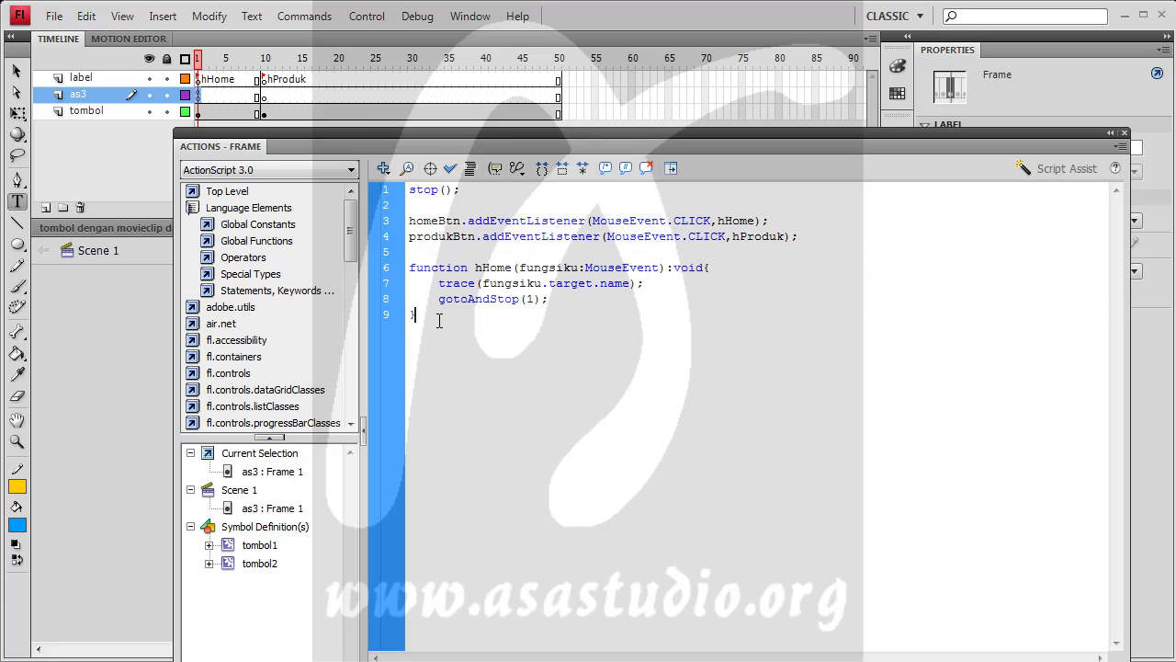
pyautogui.press('Return')
pyautogui.press('Return')
pyautogui.hotkey('ctrl', 'v')
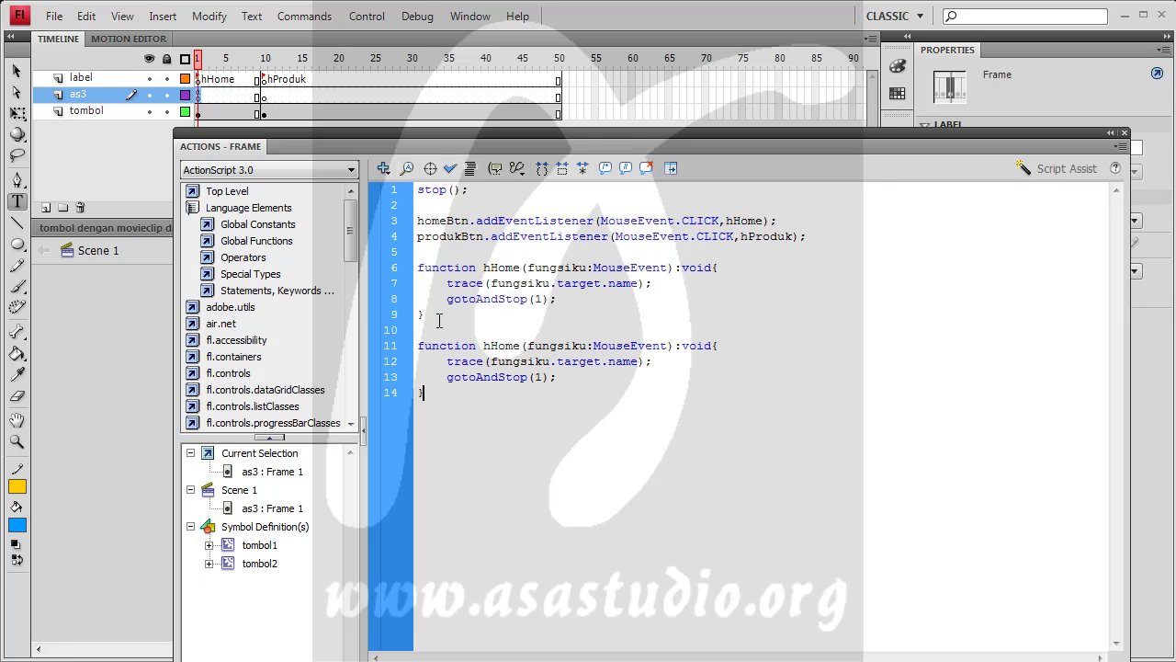
# Rename the copied function to hProduk
pyautogui.hotkey('shift', 'Right')
pyautogui.hotkey('shift', 'Right')
pyautogui.hotkey('shift', 'Right')
pyautogui.hotkey('shift', 'Right')
pyautogui.write('roduk')
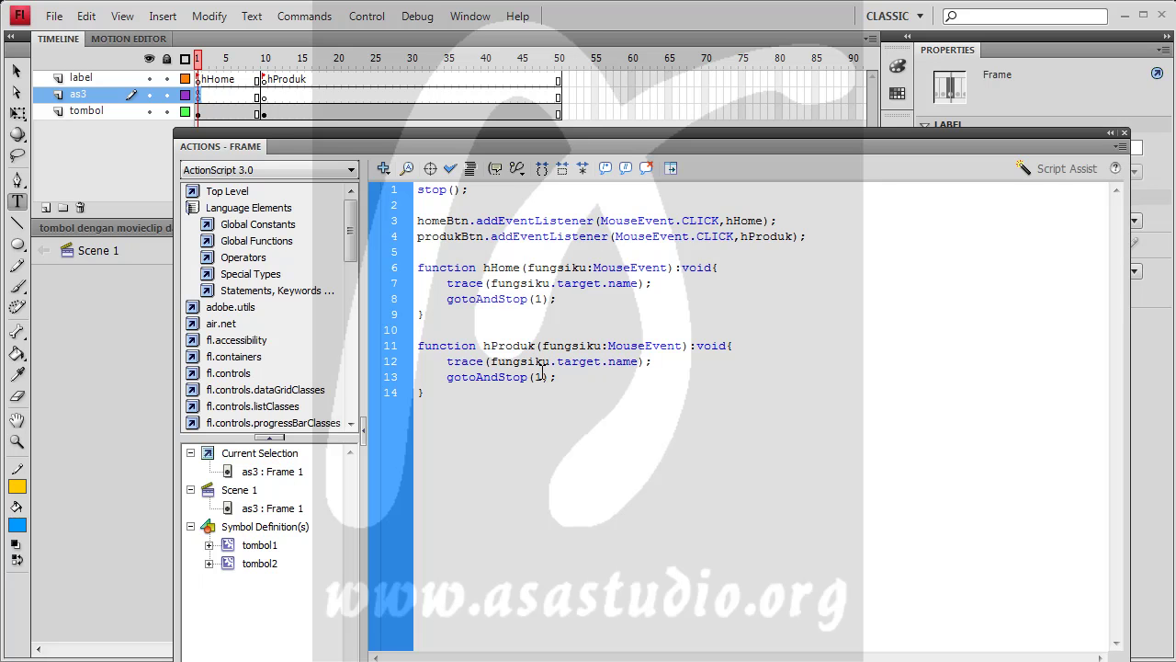
# Test the movie, inspect the script line behind the compiler error, and close the script, error list and preview
pyautogui.click(372, 17)
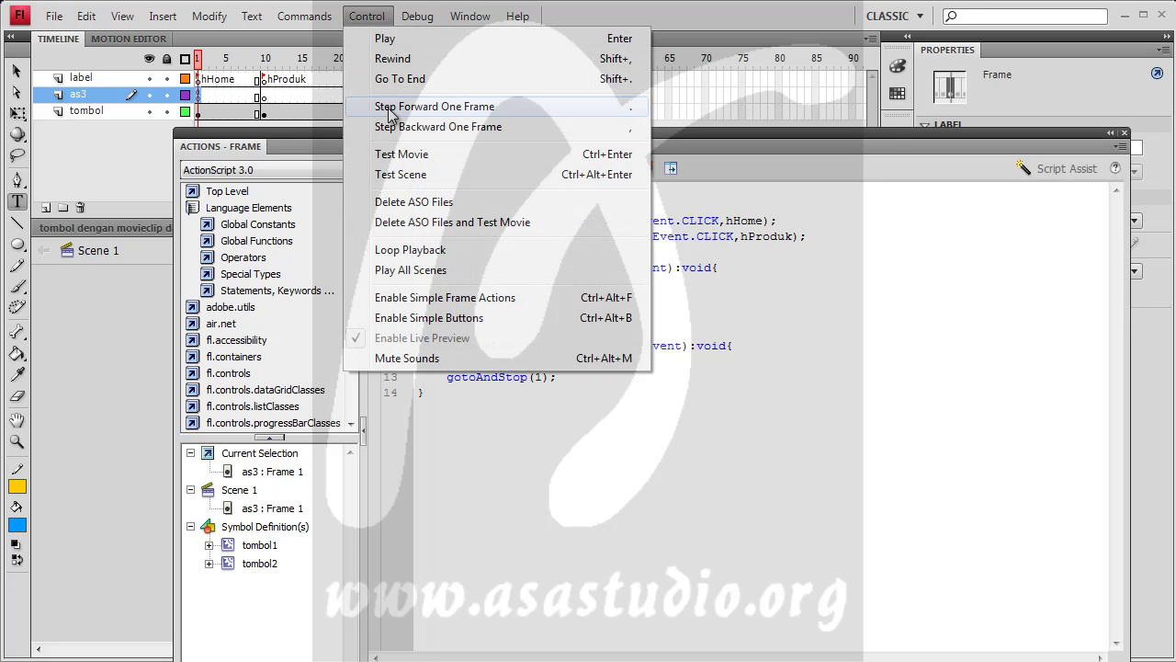
pyautogui.click(395, 153)
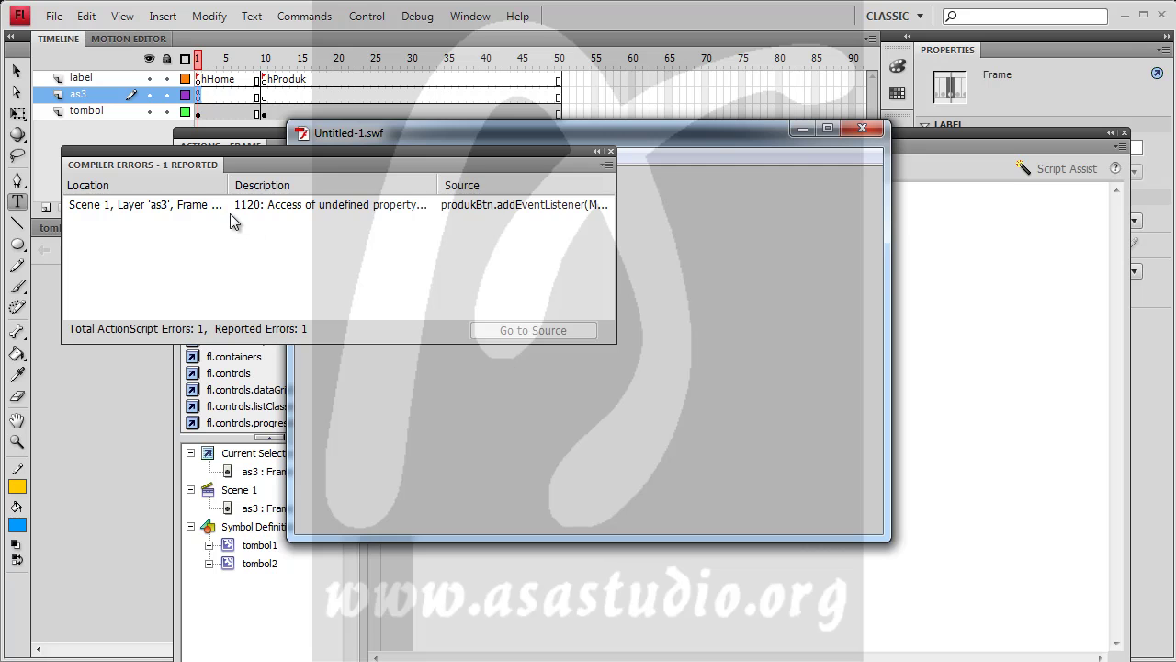
pyautogui.doubleClick(231, 206)
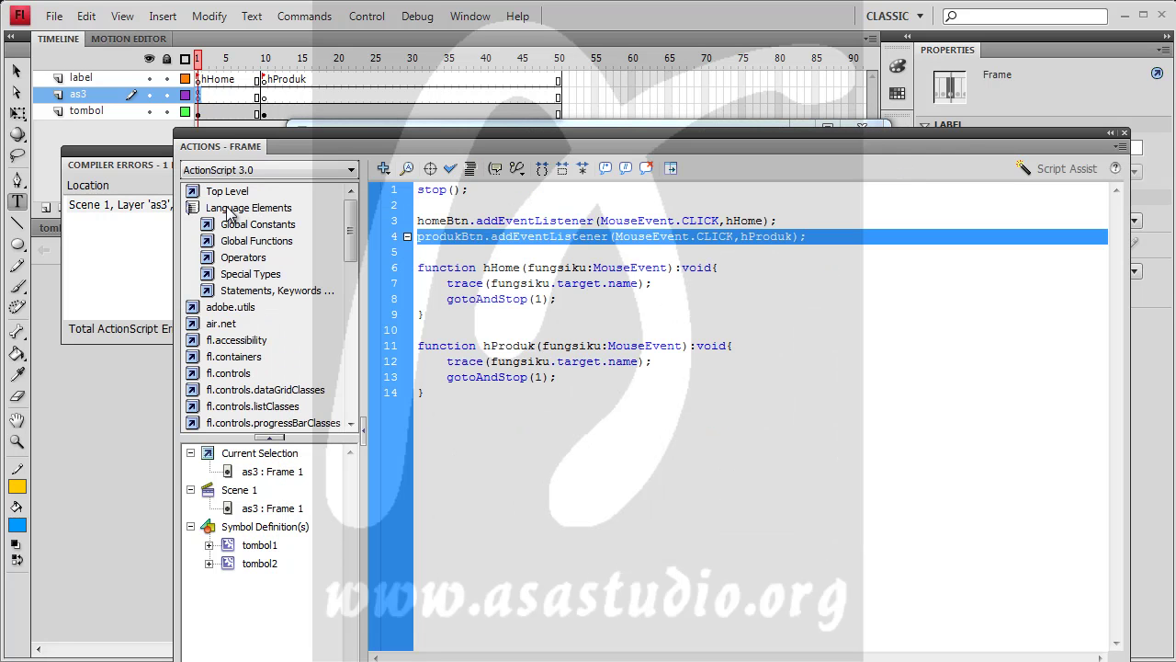
pyautogui.click(525, 237)
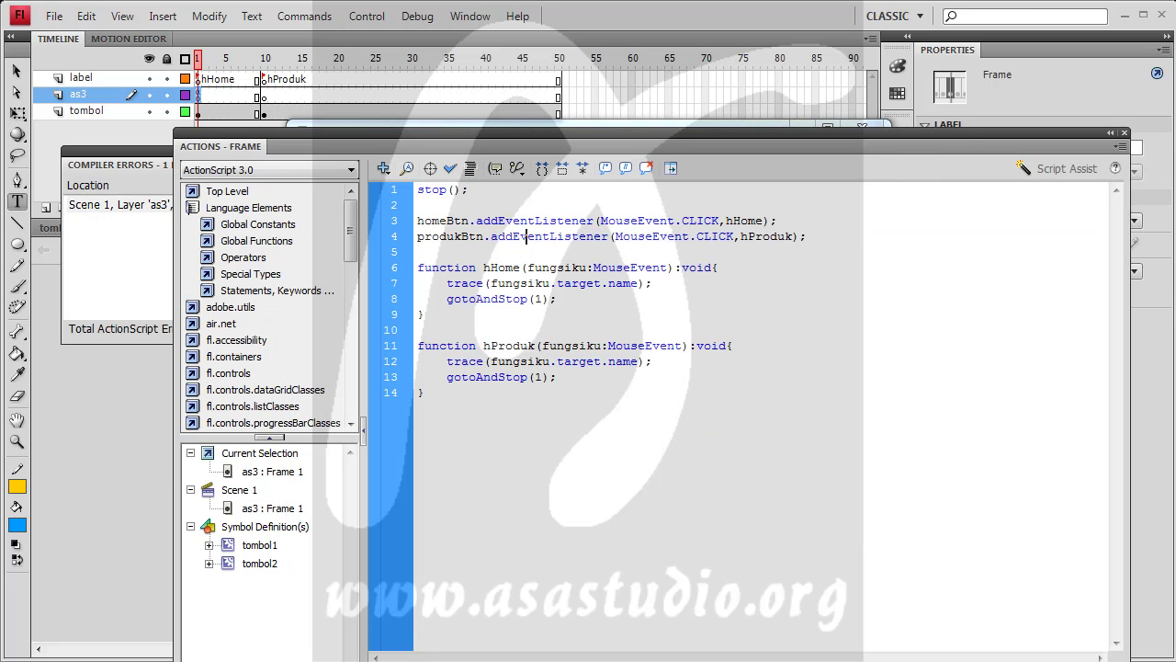
pyautogui.click(1124, 133)
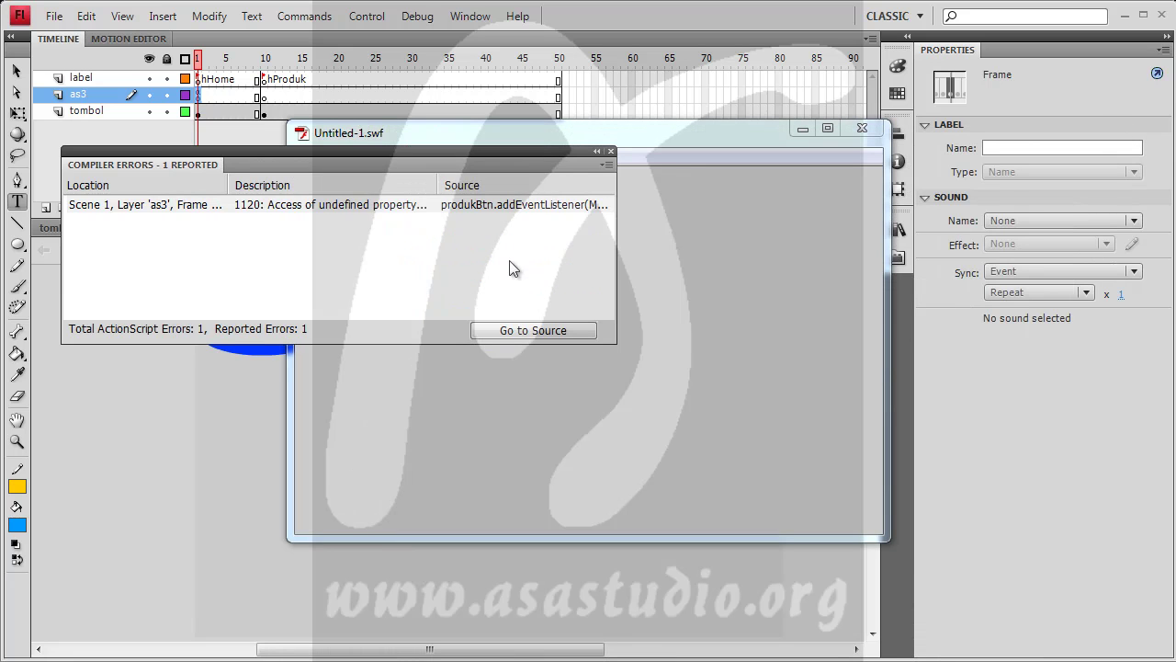
pyautogui.click(611, 150)
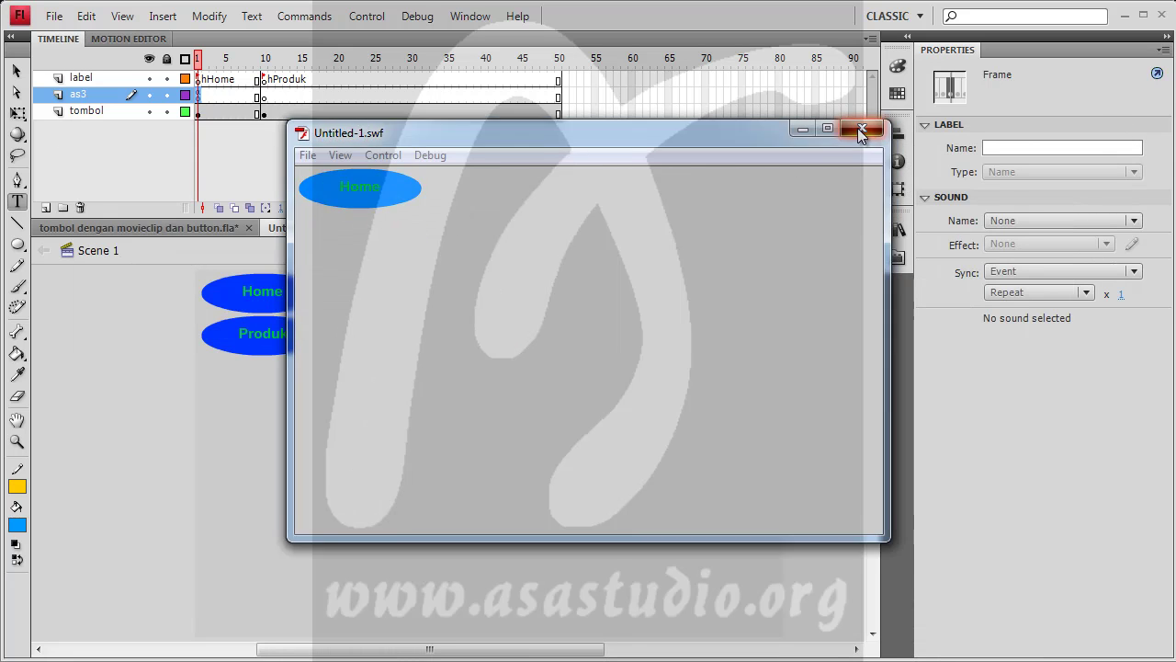
pyautogui.click(862, 131)
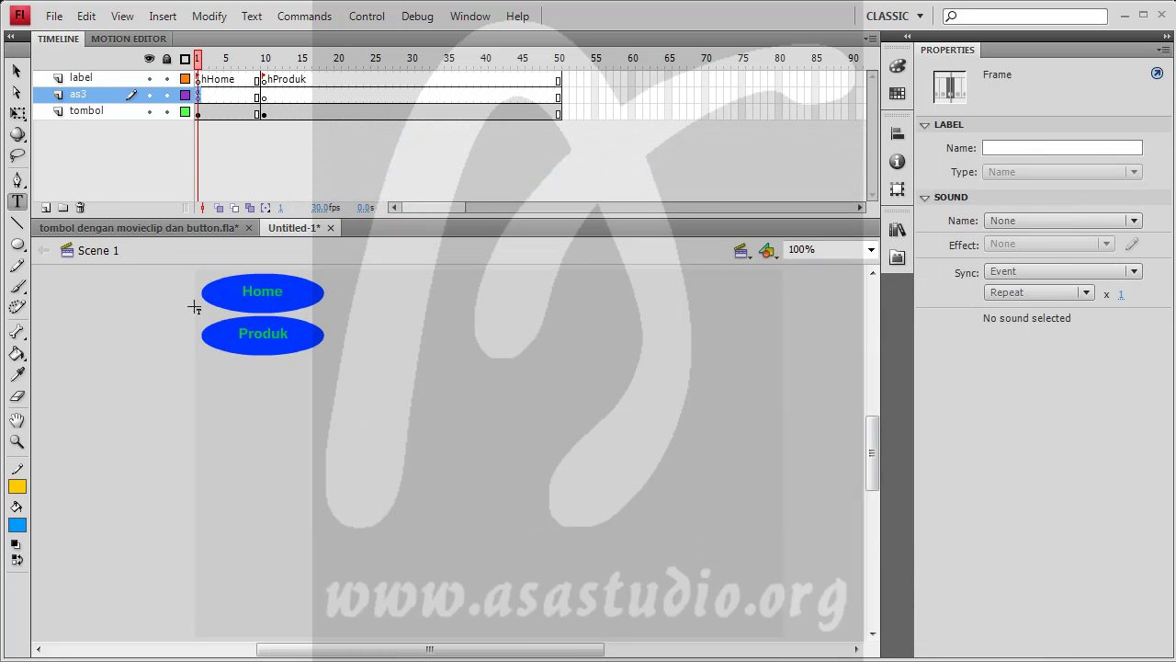
# Give the Produk button on the stage the instance name produkBtn
pyautogui.click(16, 70)
pyautogui.click(275, 343)
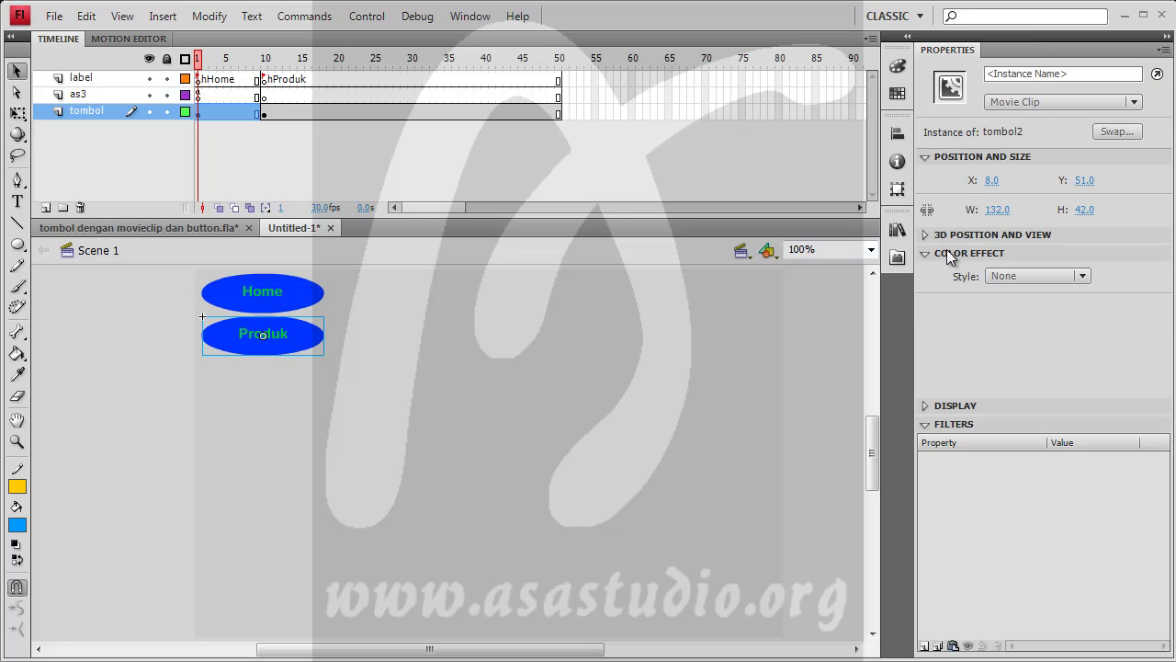
pyautogui.click(1059, 74)
pyautogui.write('produk')
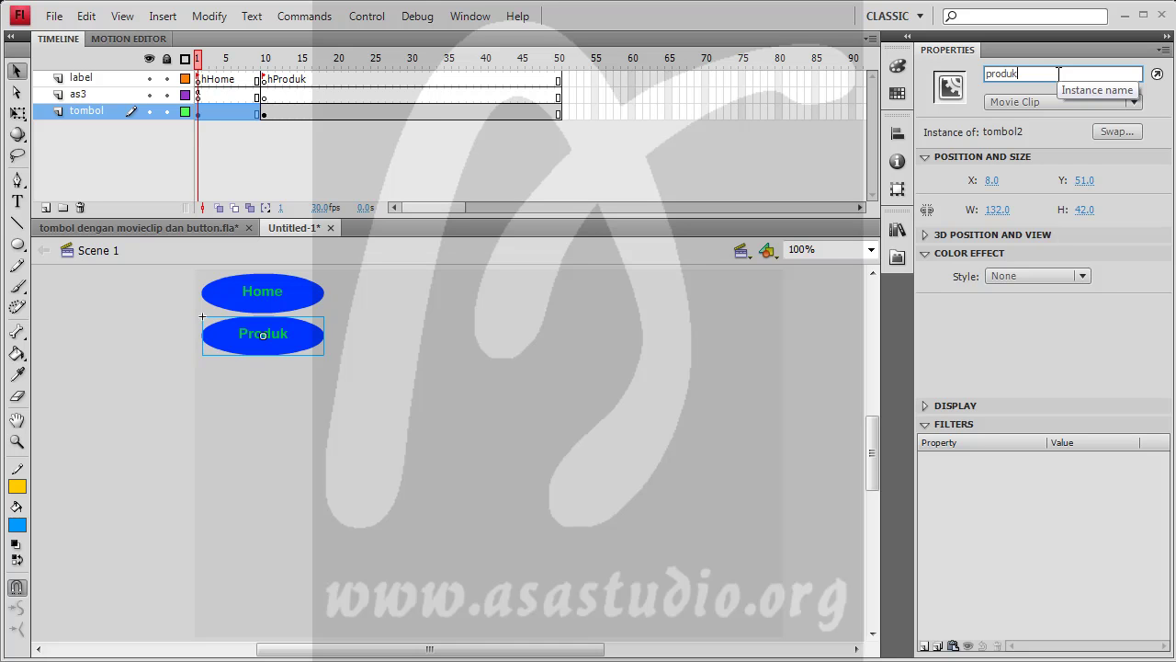
pyautogui.write('Btn')
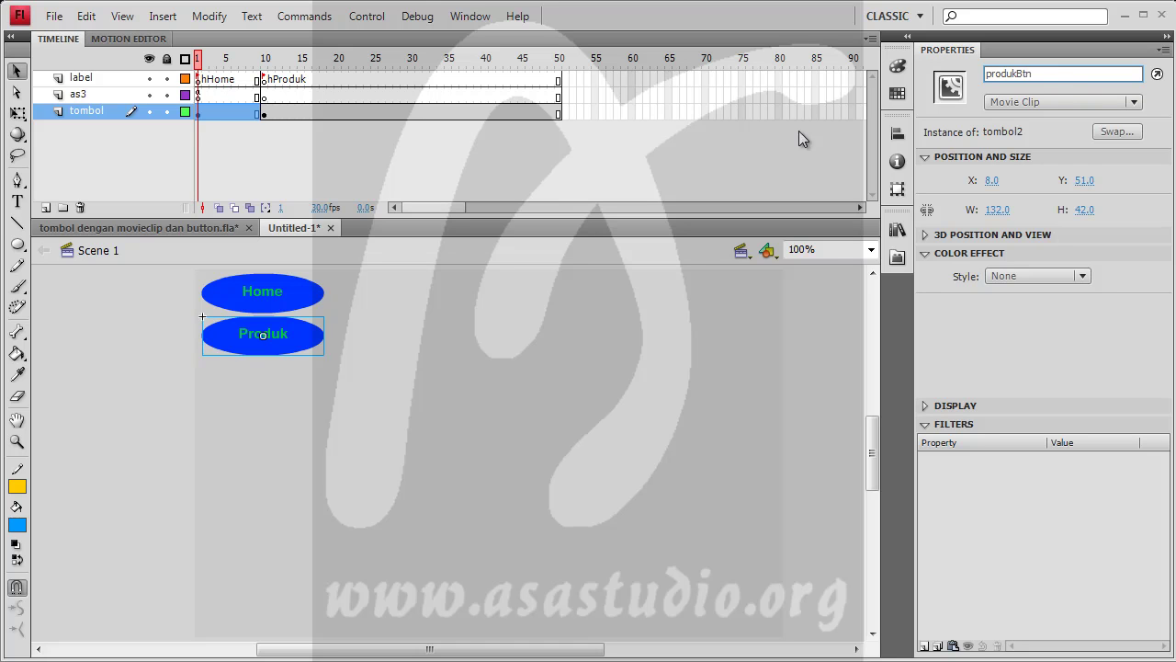
# Give the Home button on the stage the instance name homeBtn
pyautogui.click(271, 304)
pyautogui.click(1042, 74)
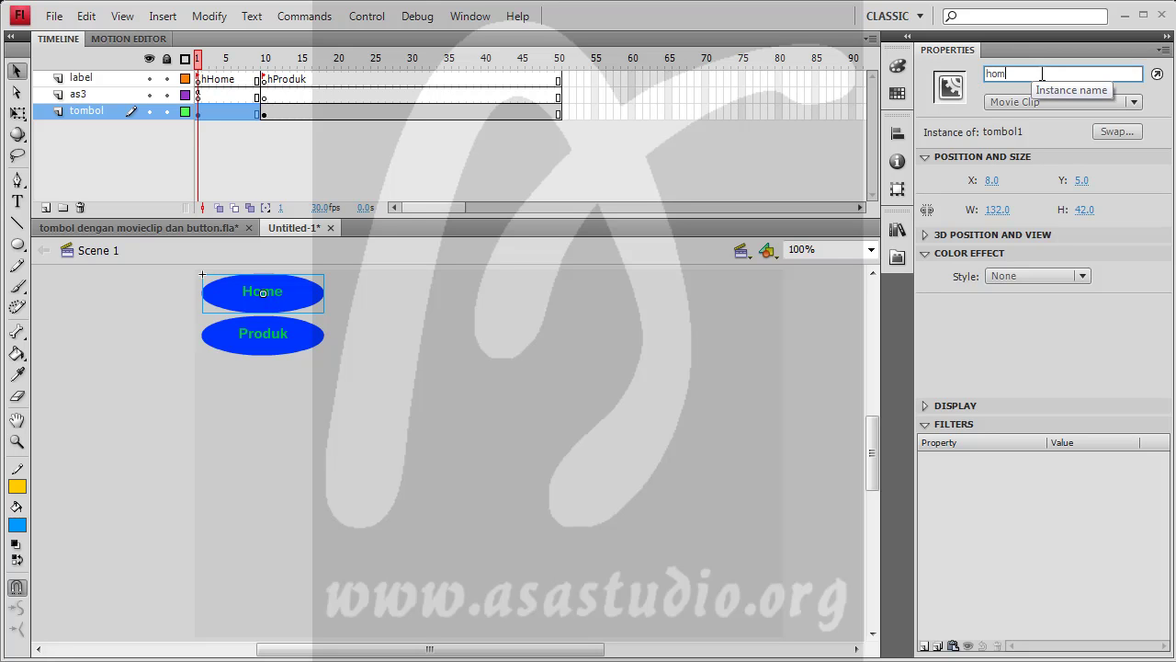
pyautogui.write('homeBtn')
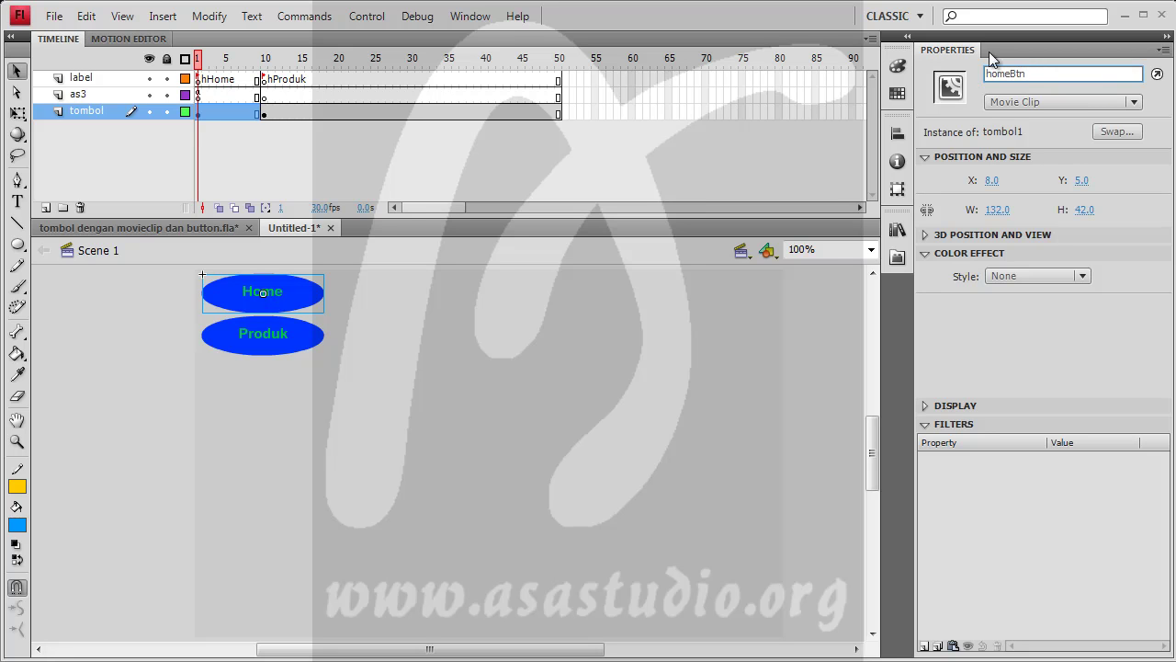
# Test the movie to check both menu buttons, and close the preview
pyautogui.click(367, 16)
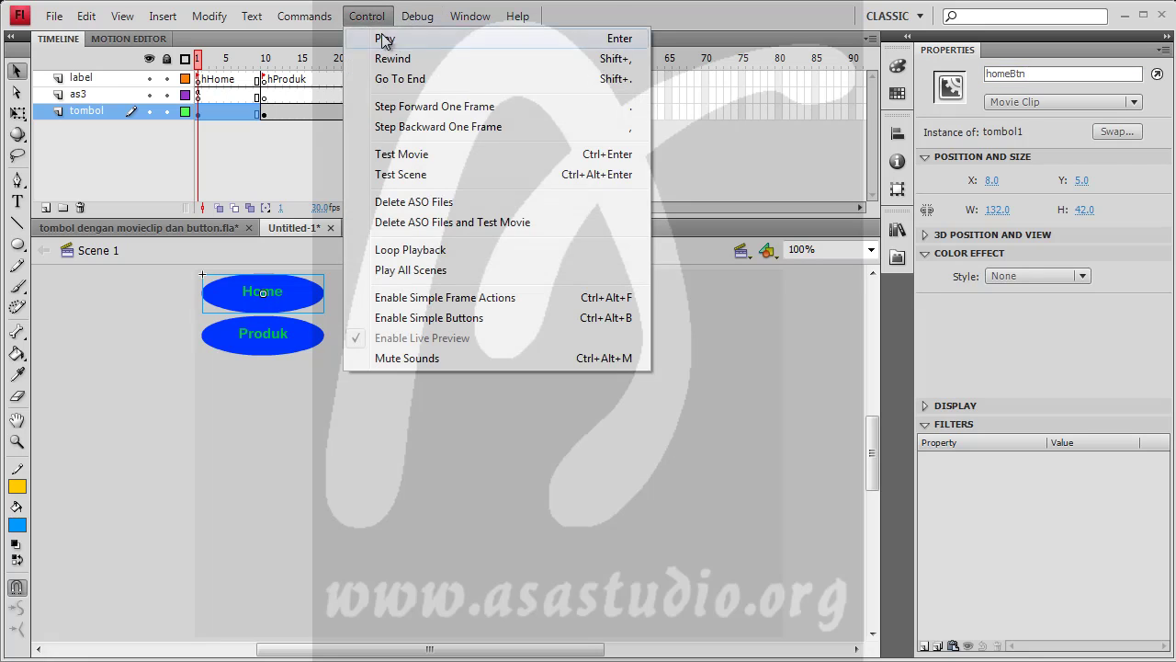
pyautogui.click(385, 153)
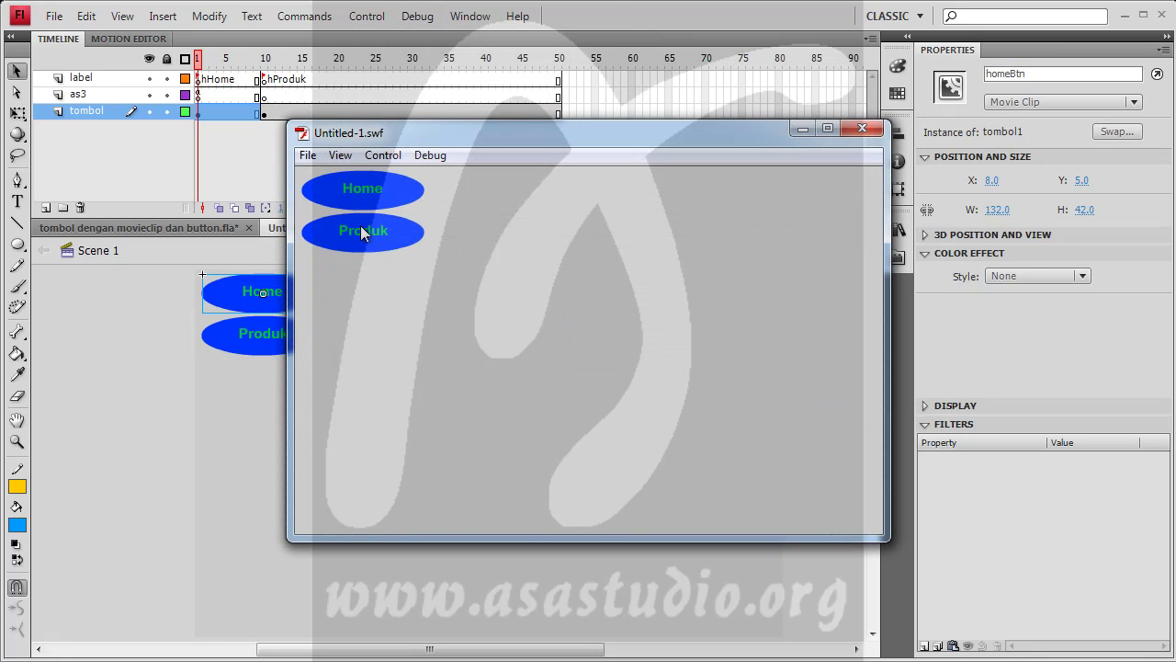
pyautogui.click(868, 129)
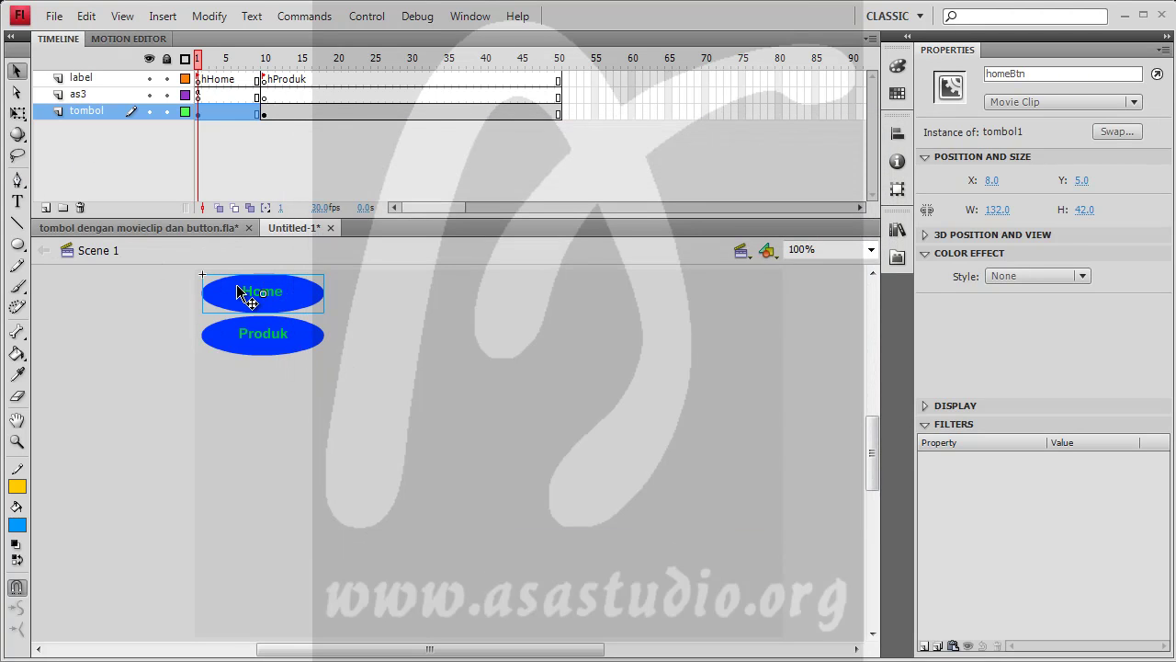
# Test the movie again, trigger the Home button, check its traced name in the output, and close the output
pyautogui.click(366, 16)
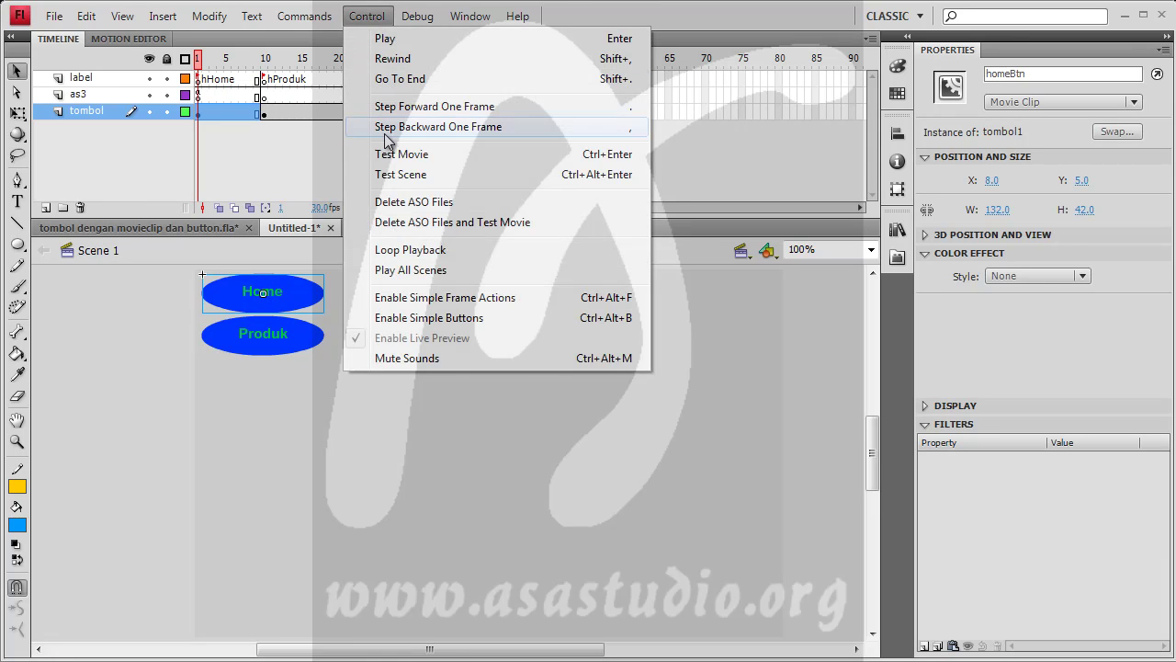
pyautogui.click(395, 154)
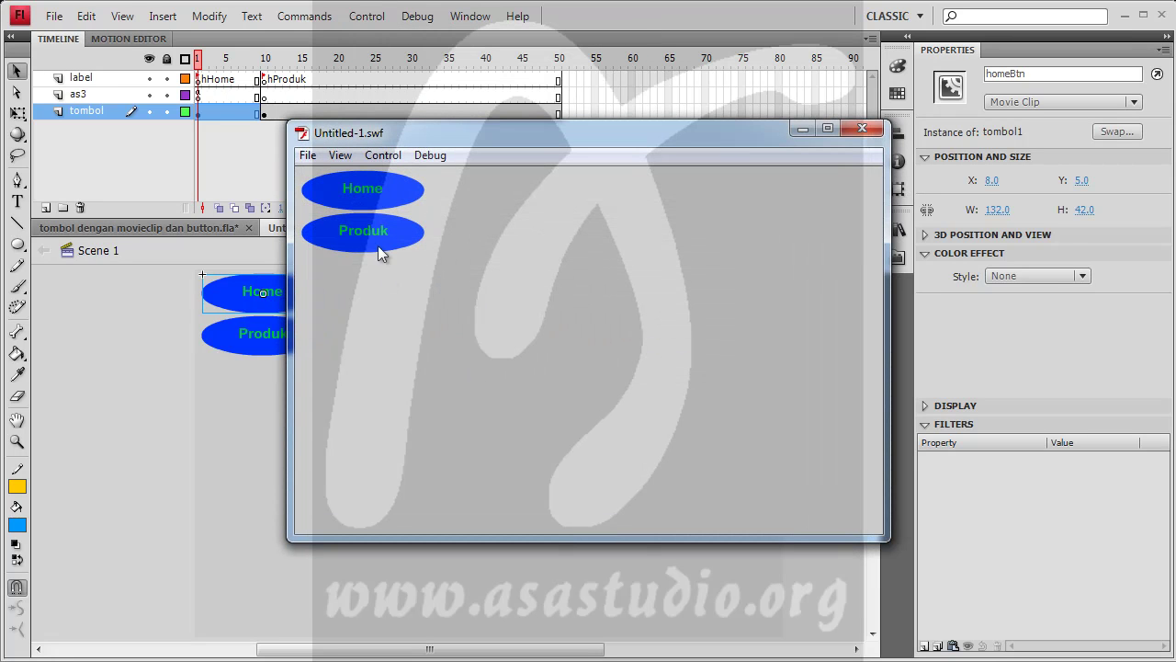
pyautogui.click(362, 190)
pyautogui.moveTo(139, 269); pyautogui.dragTo(31, 272)
pyautogui.moveTo(147, 277); pyautogui.dragTo(23, 274)
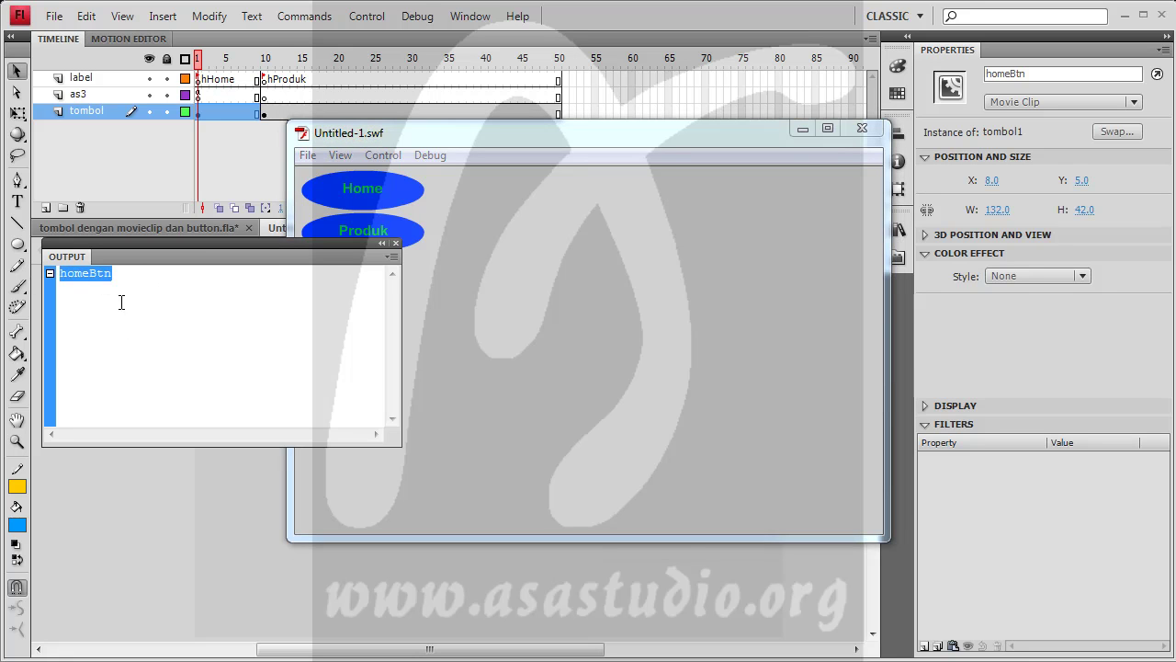
pyautogui.click(396, 244)
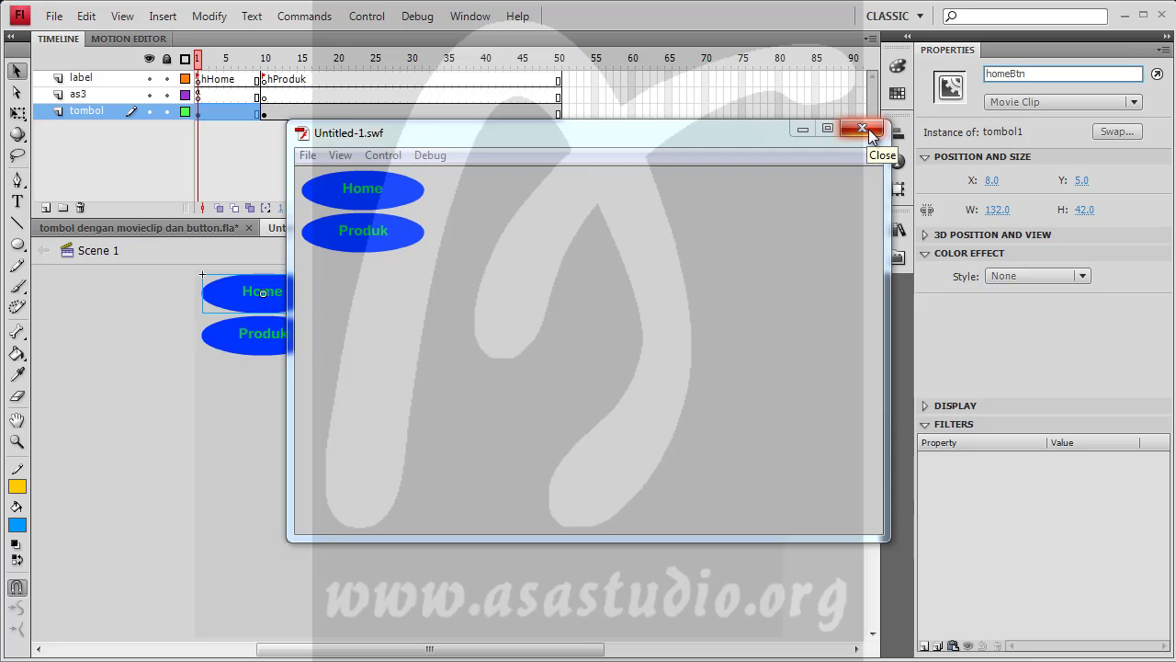
# Close the movie preview and rename the Home button's instance to hHome and the Produk button's instance to hProduk
pyautogui.click(873, 134)
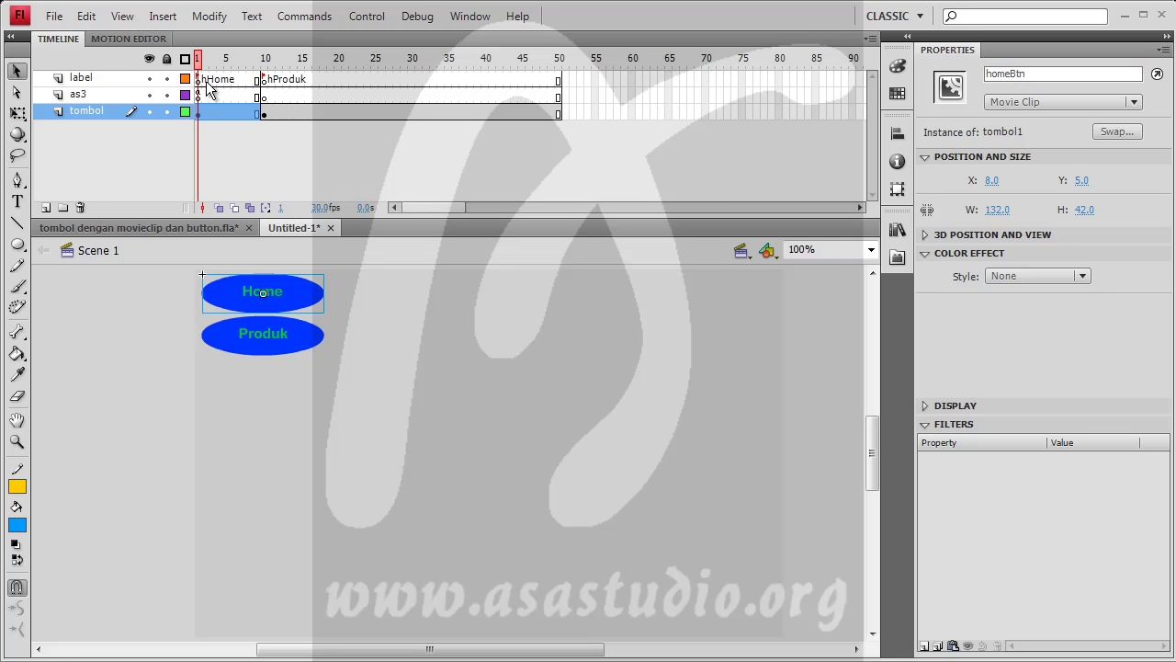
pyautogui.doubleClick(1054, 71)
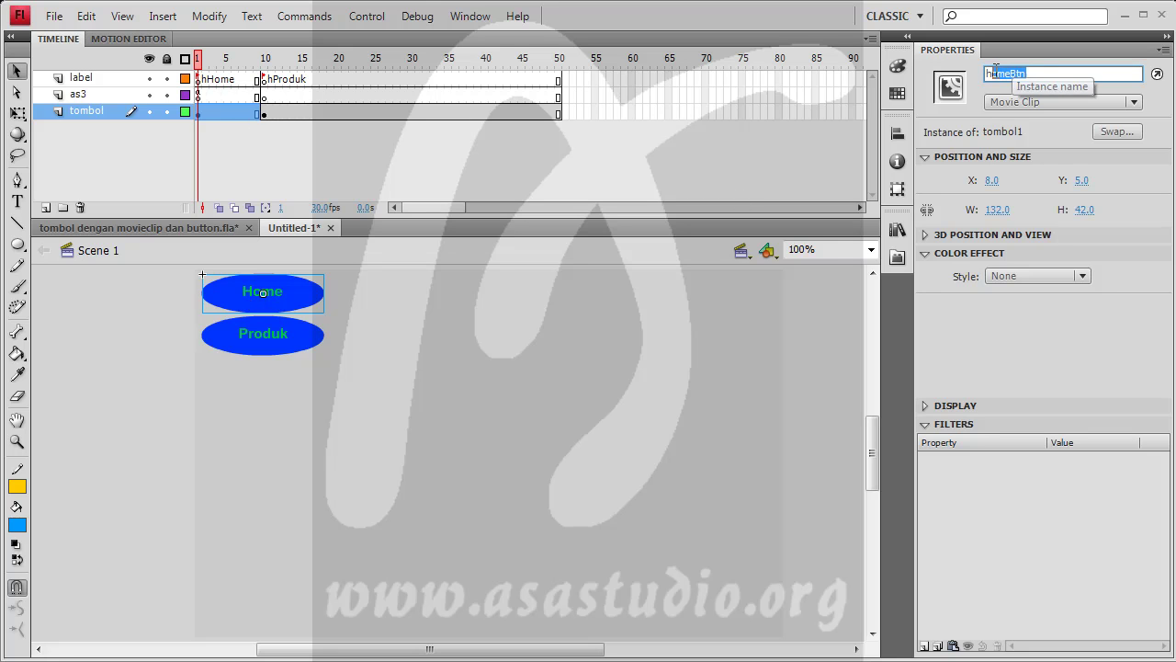
pyautogui.write('Hoe')
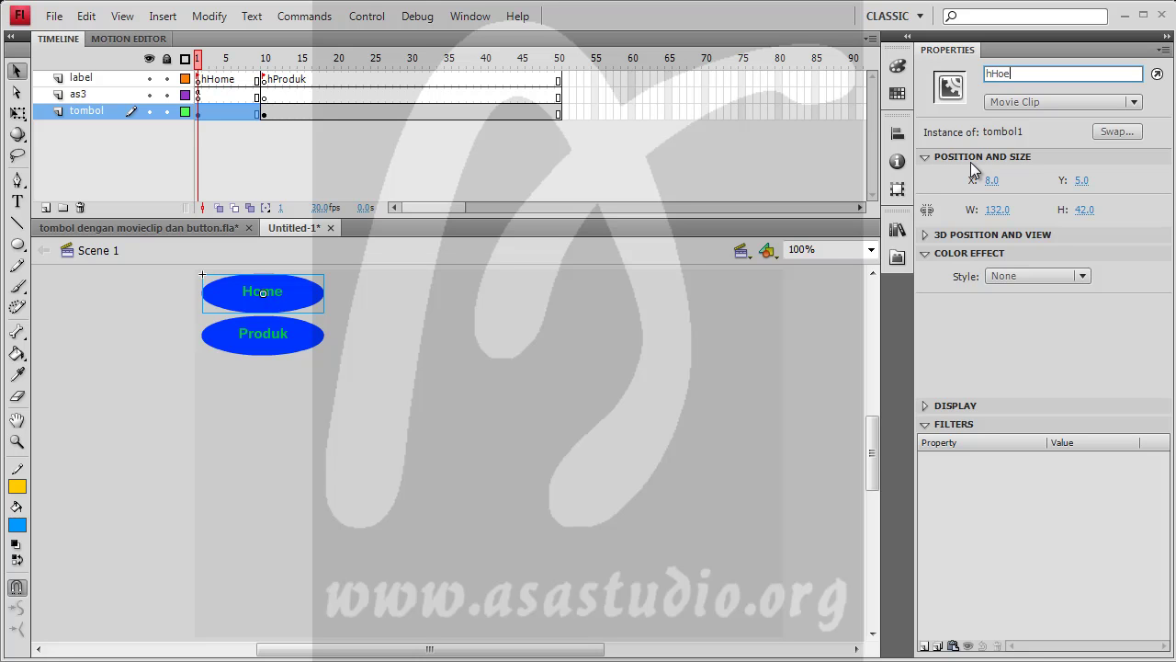
pyautogui.write('me')
pyautogui.click(285, 343)
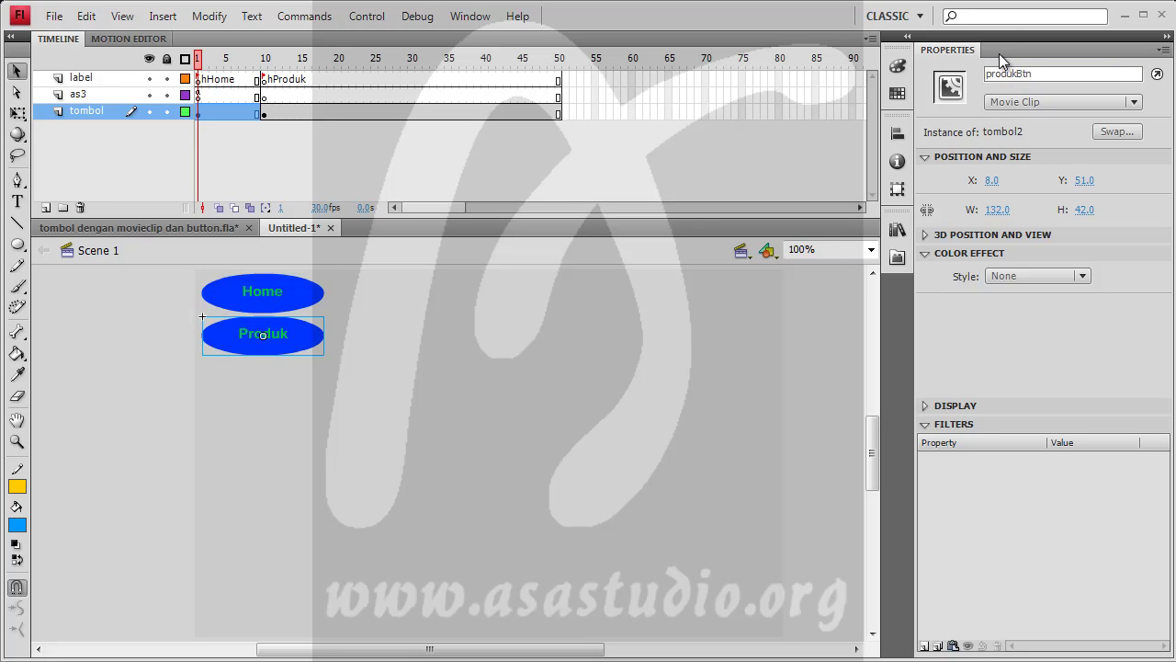
pyautogui.click(1041, 75)
pyautogui.write('hProd')
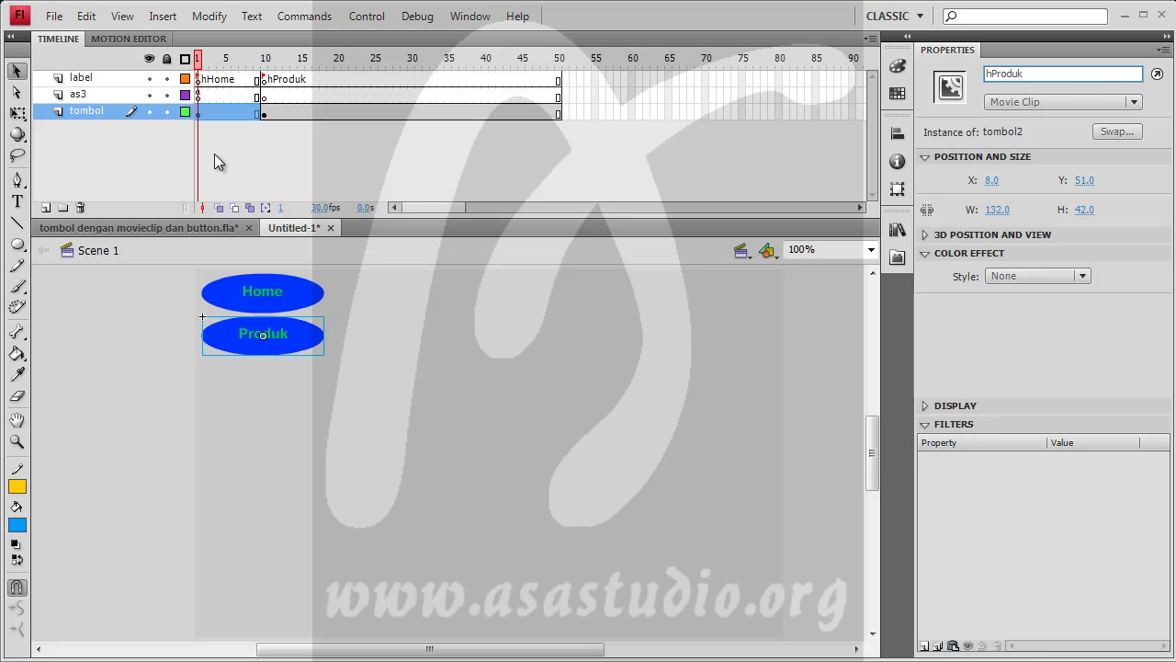
# Test the movie, inspect the script line behind the first compiler error, and close the script, error list and preview
pyautogui.click(367, 16)
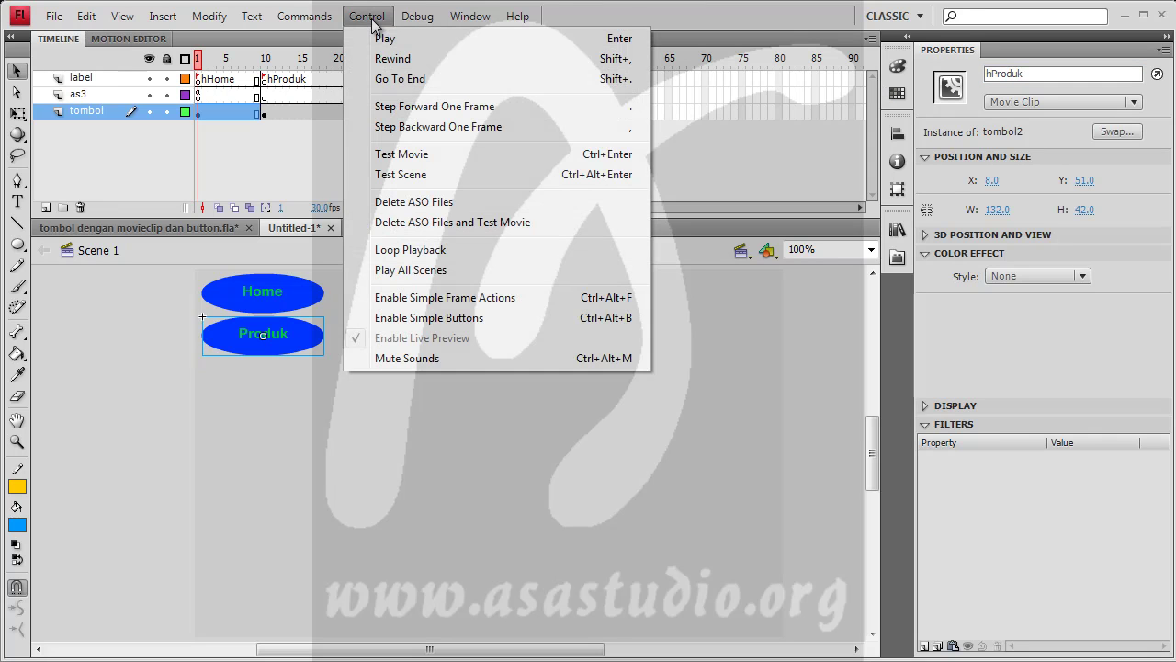
pyautogui.click(374, 156)
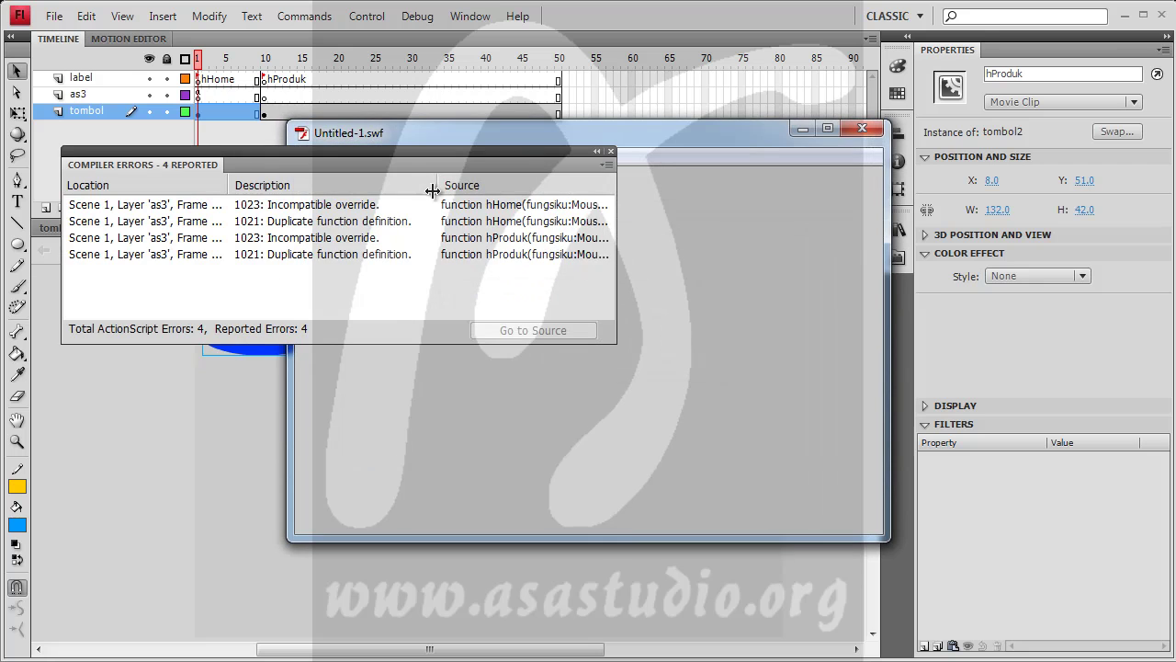
pyautogui.doubleClick(135, 207)
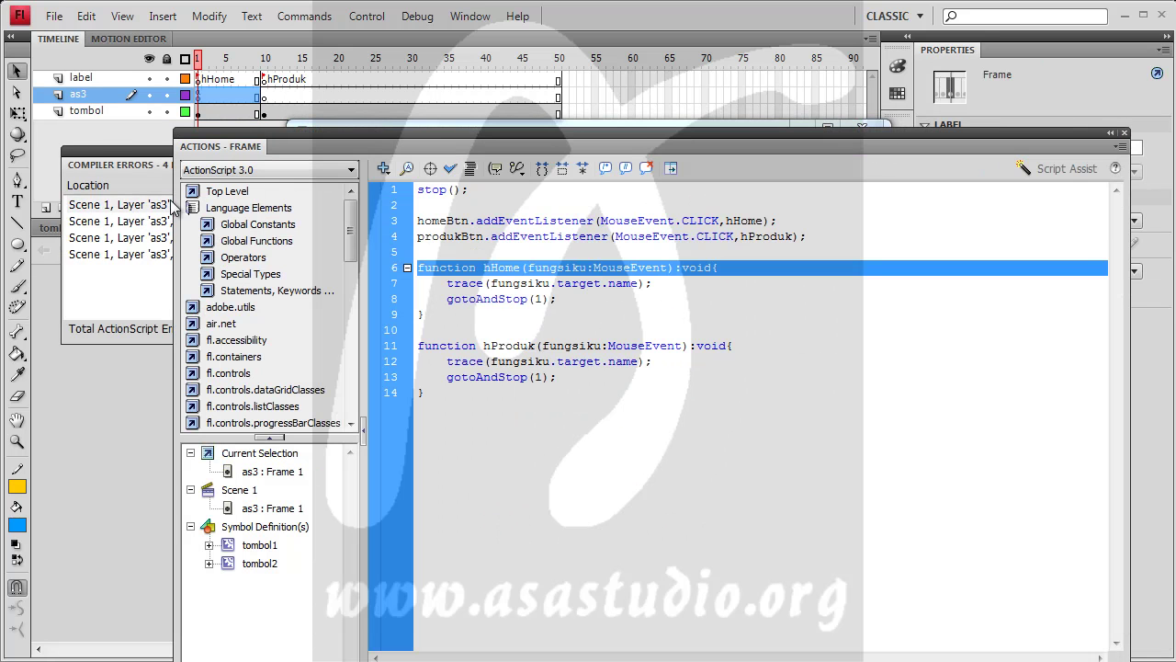
pyautogui.click(1124, 134)
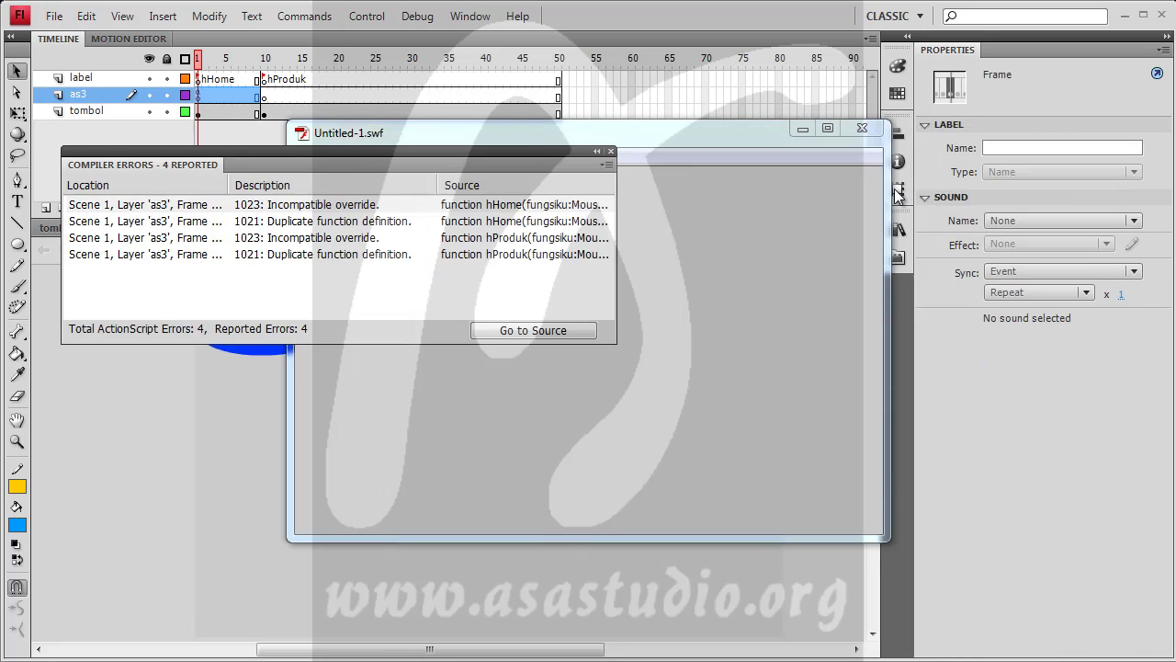
pyautogui.click(618, 152)
pyautogui.click(870, 131)
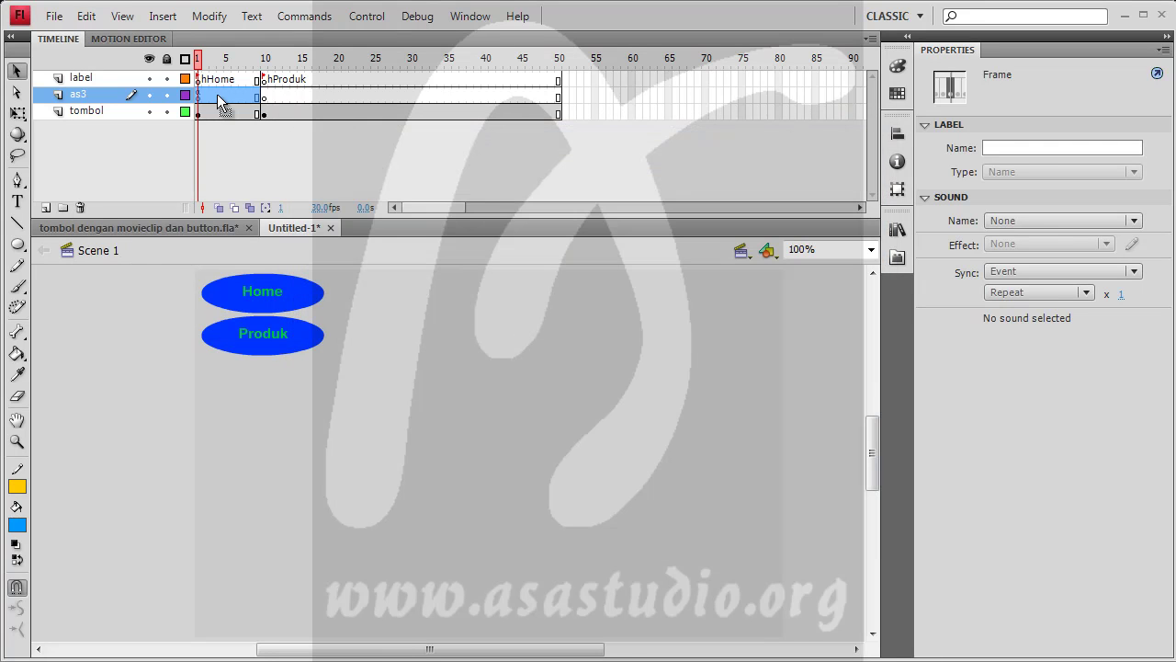
# In the as3 layer's frame 1 script, change the two event listener targets to hHome and hProduk
pyautogui.click(470, 15)
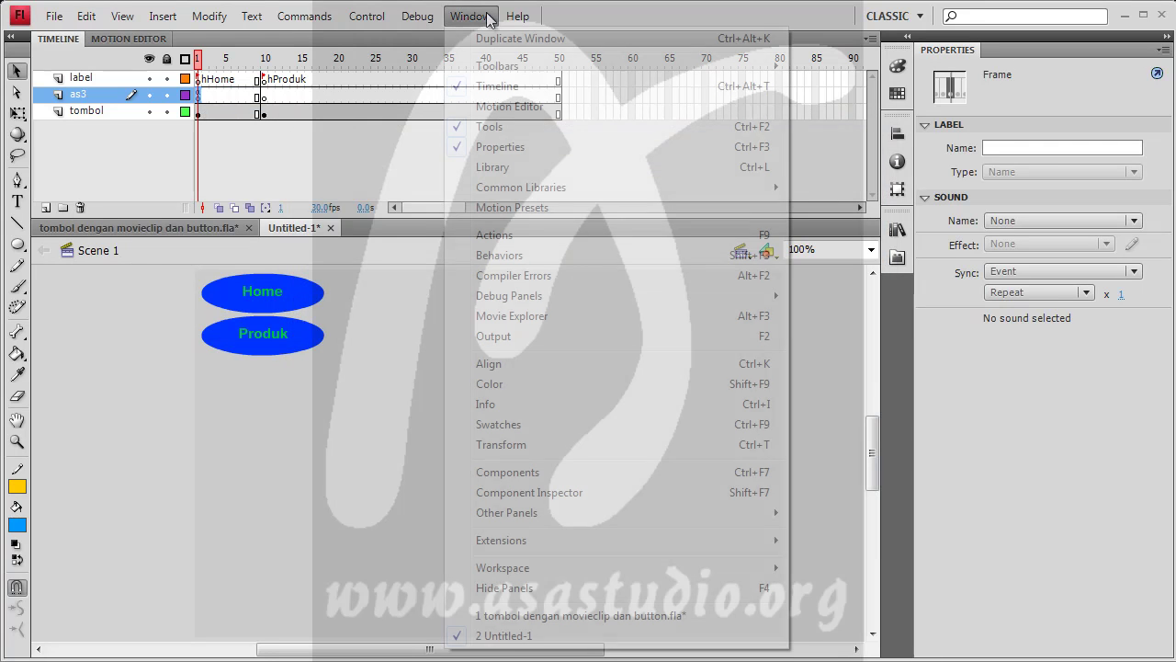
pyautogui.click(496, 235)
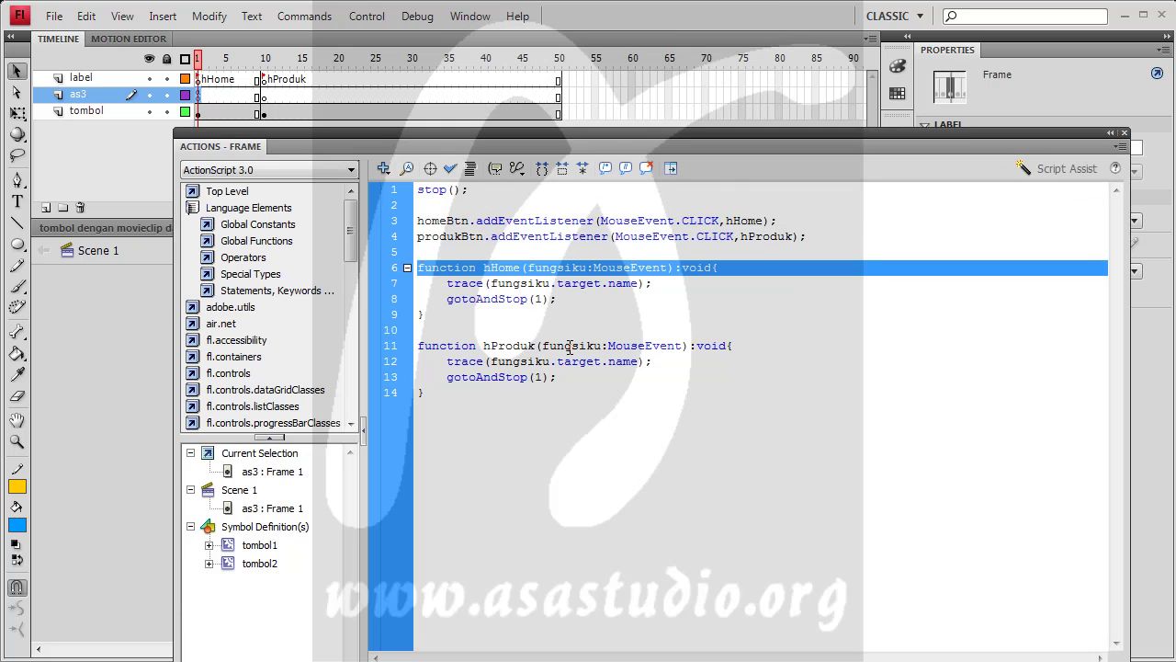
pyautogui.doubleClick(468, 221)
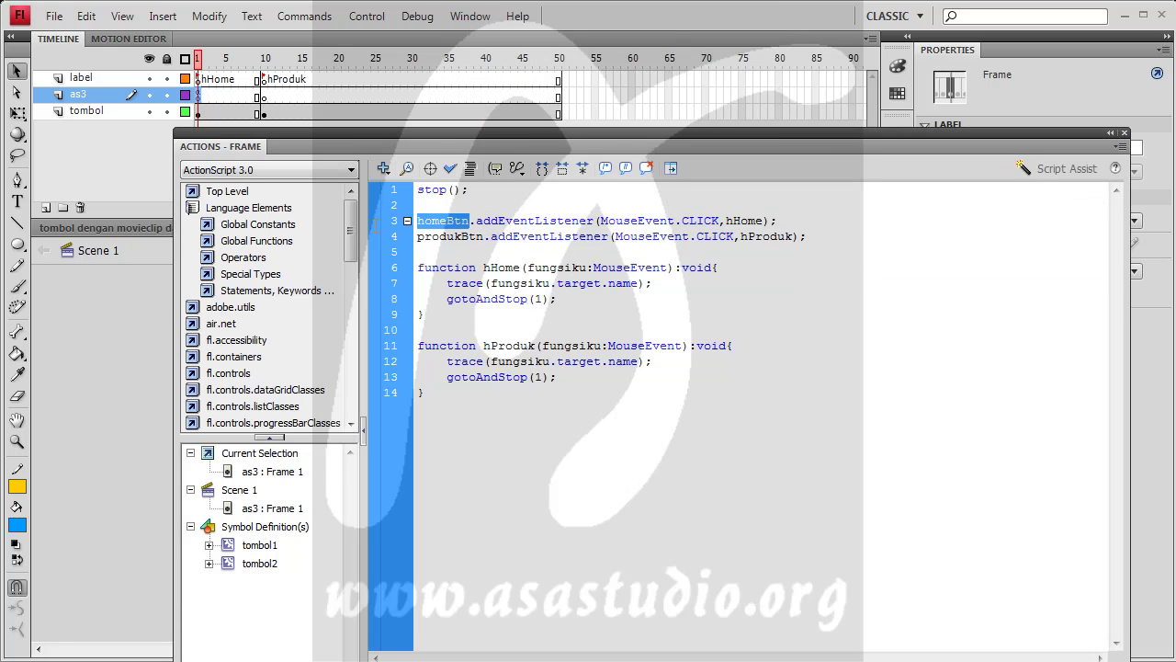
pyautogui.write('hHome')
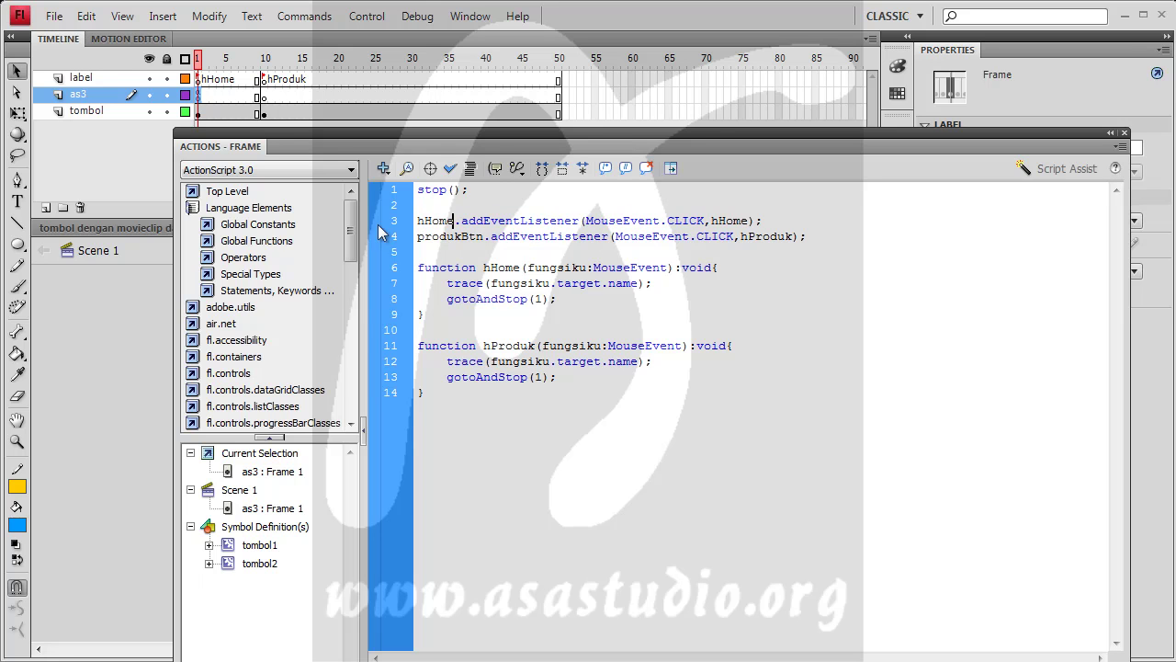
pyautogui.moveTo(484, 238); pyautogui.dragTo(348, 241)
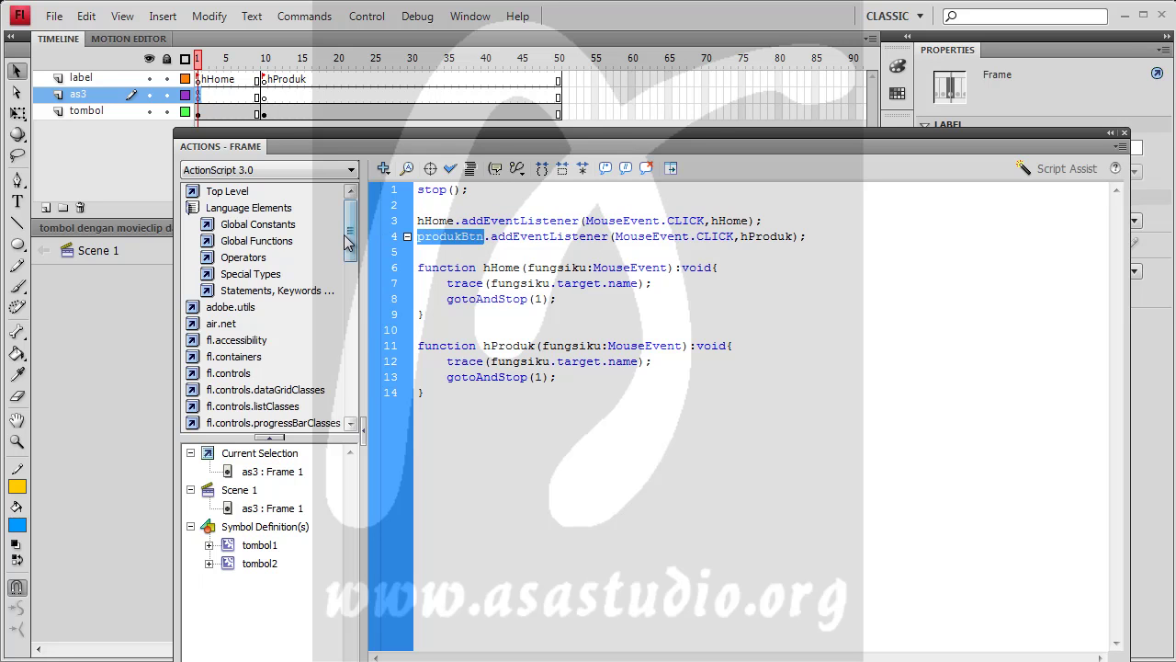
pyautogui.write('hPro')
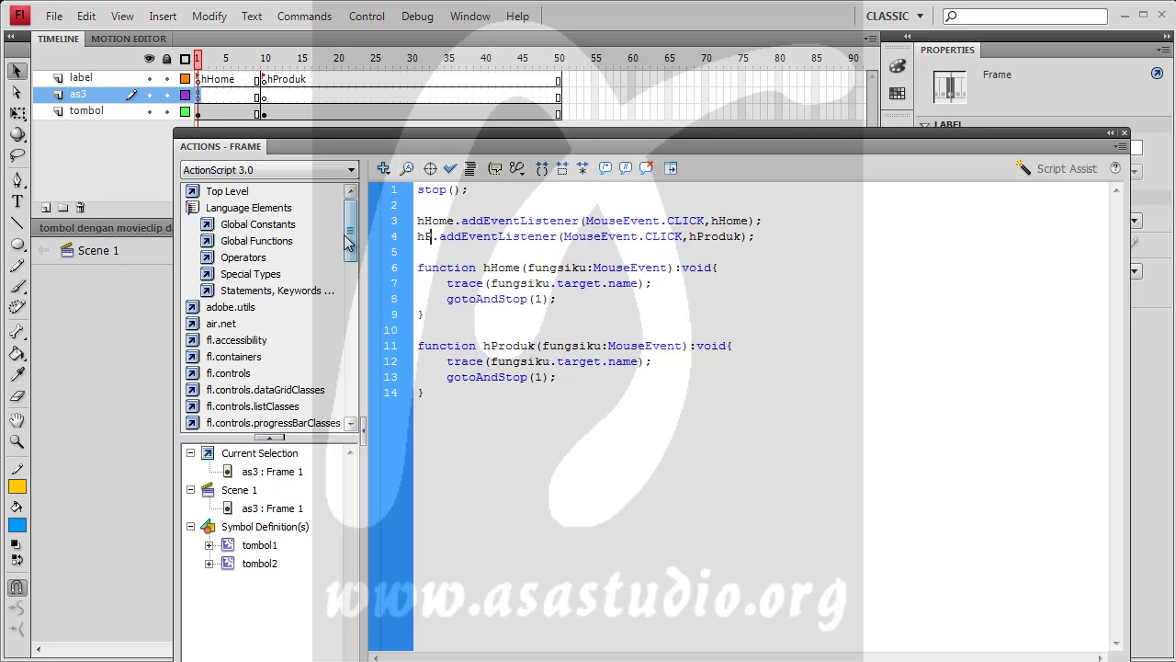
pyautogui.write('duk')
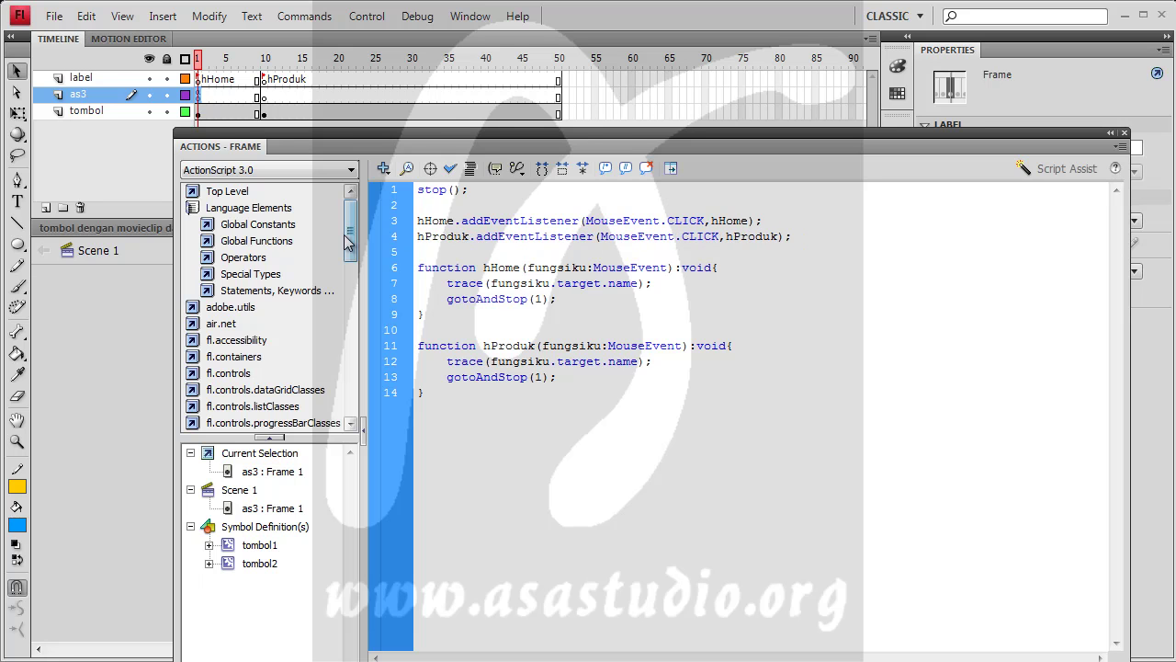
# Test the movie again and open the source line of the first compiler error
pyautogui.click(366, 17)
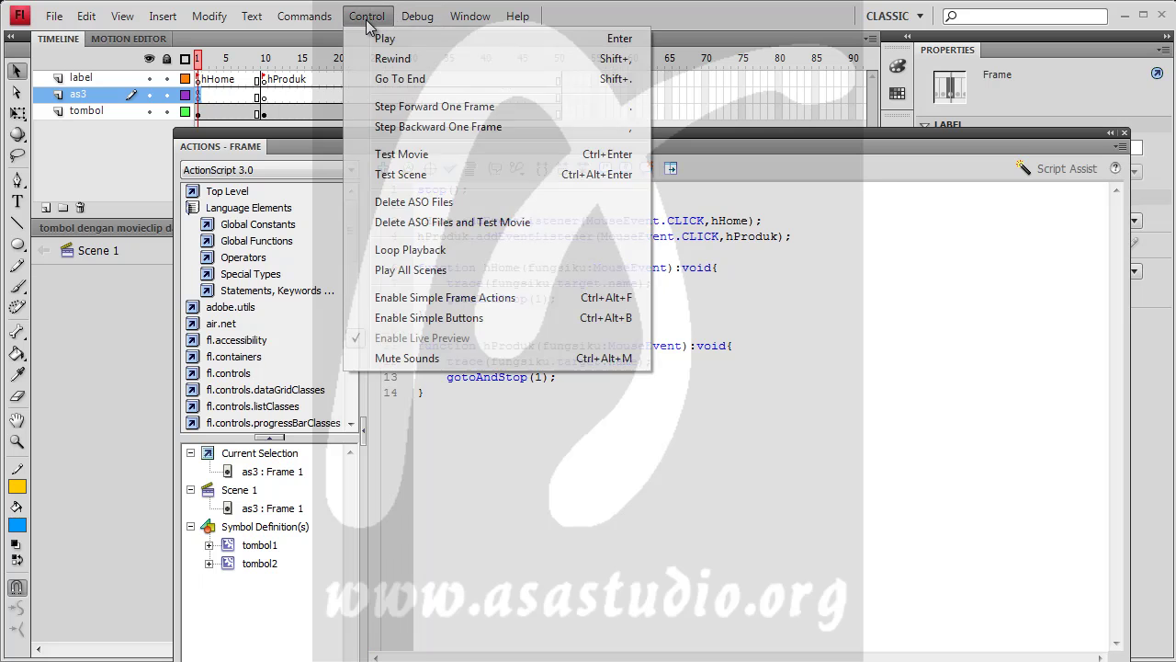
pyautogui.click(368, 153)
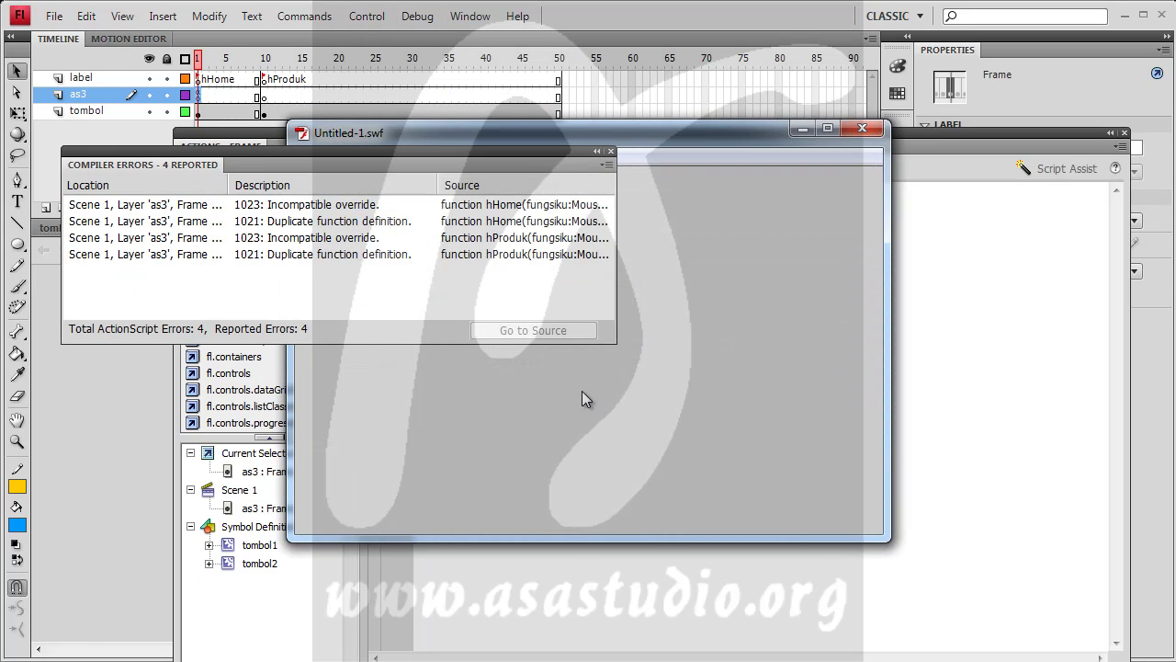
pyautogui.doubleClick(514, 204)
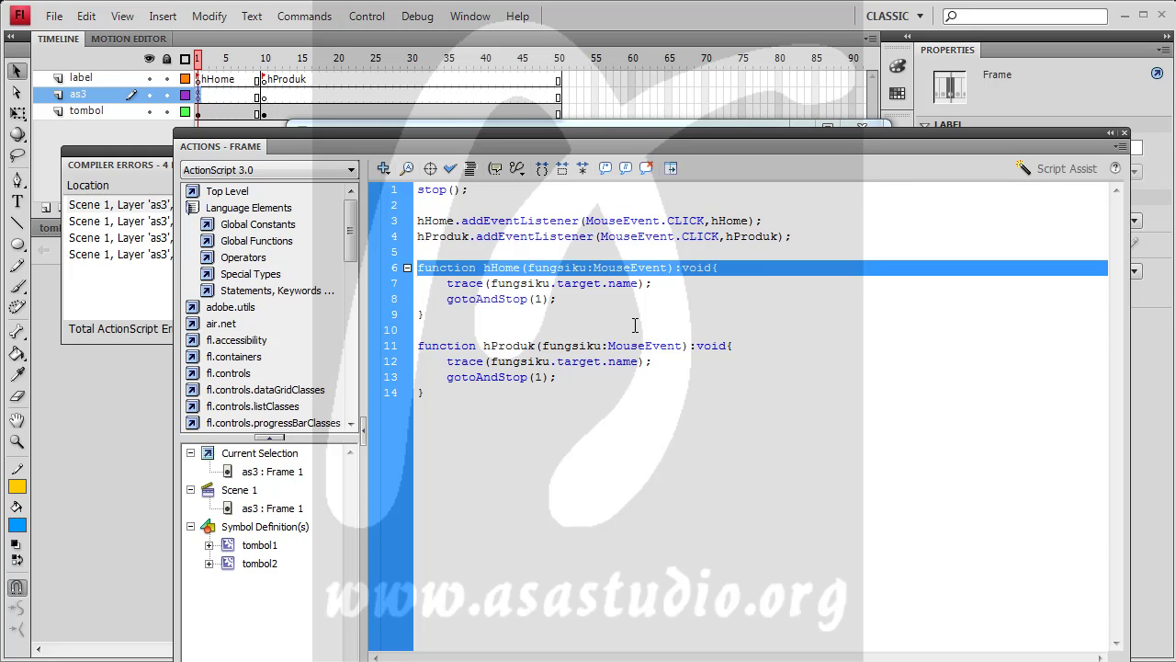
# Rename the two listener targets in the script to hHomeBtn and hProdukBtn, and close the script, preview and error list
pyautogui.click(472, 267)
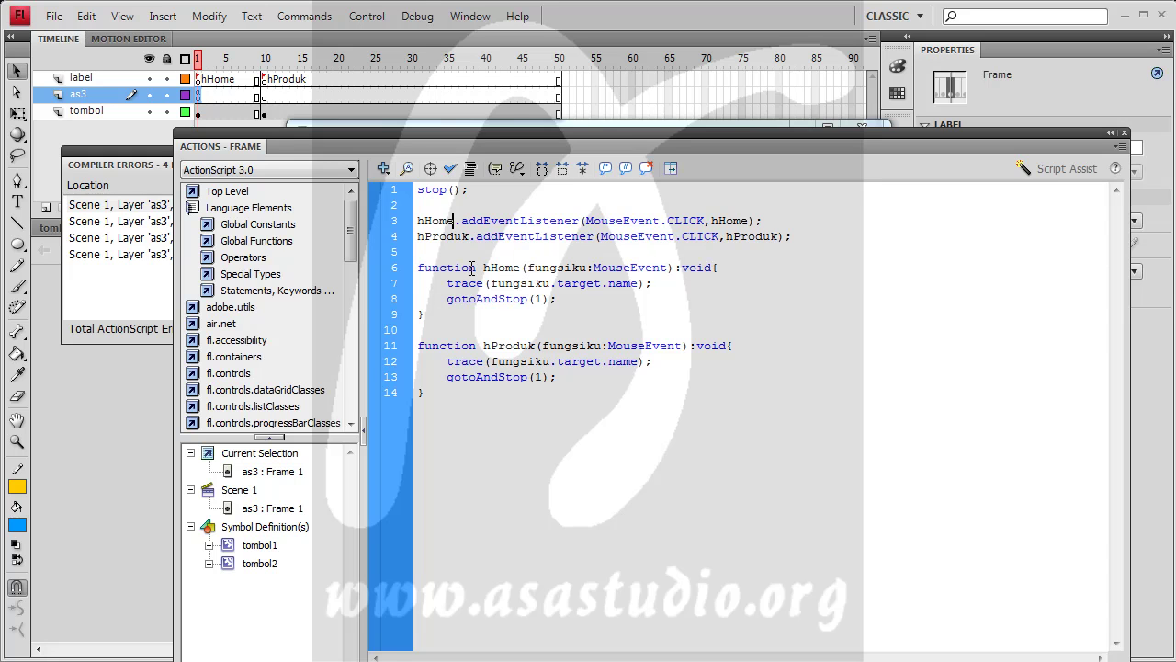
pyautogui.write('E')
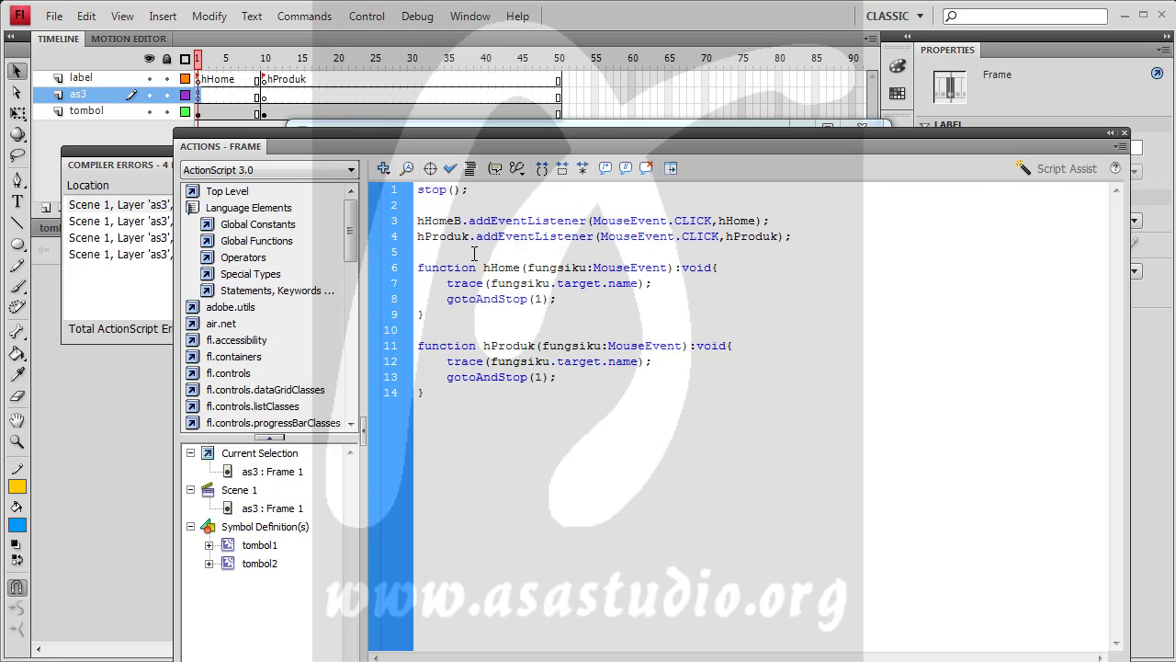
pyautogui.write('Btn')
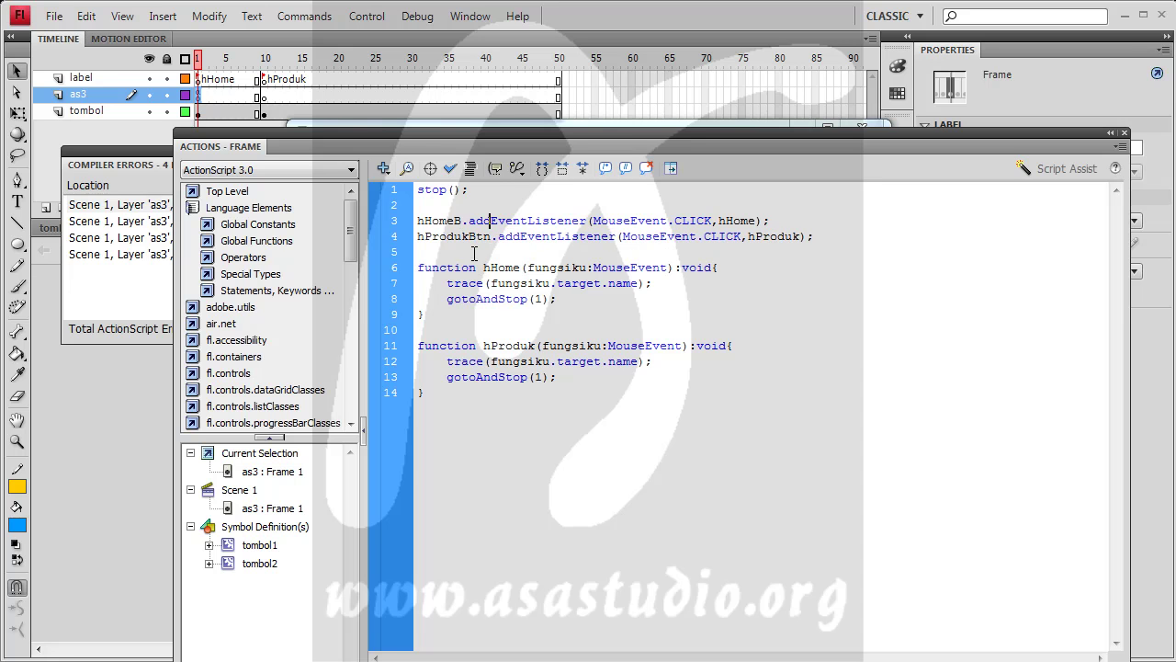
pyautogui.write('tn')
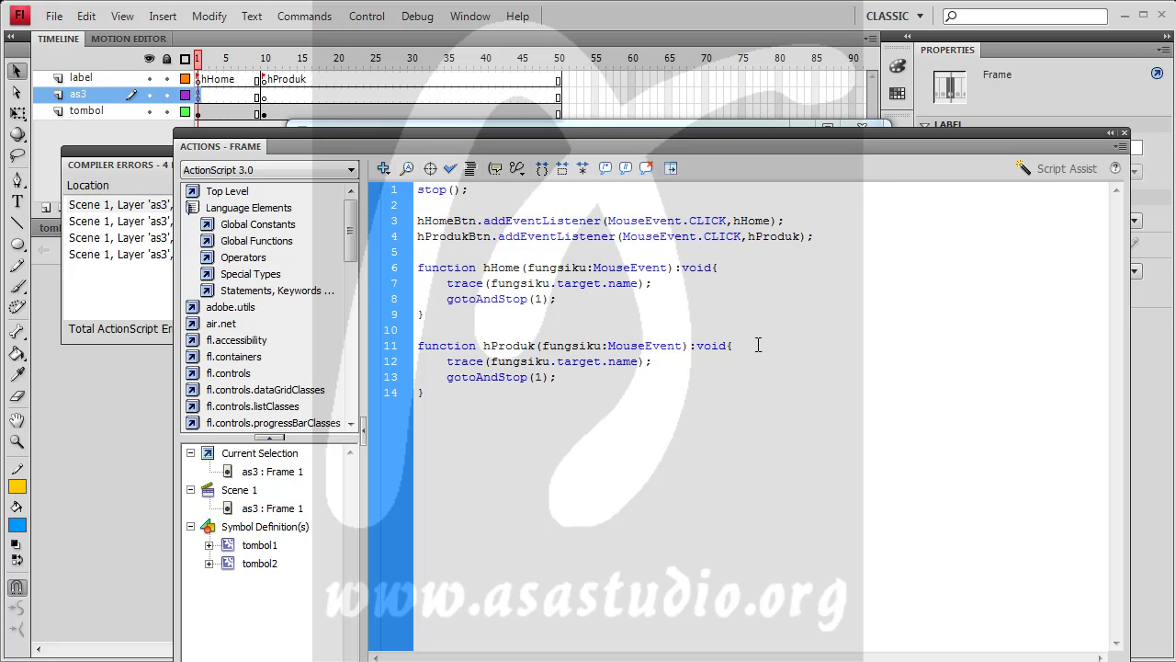
pyautogui.click(1125, 134)
pyautogui.click(862, 127)
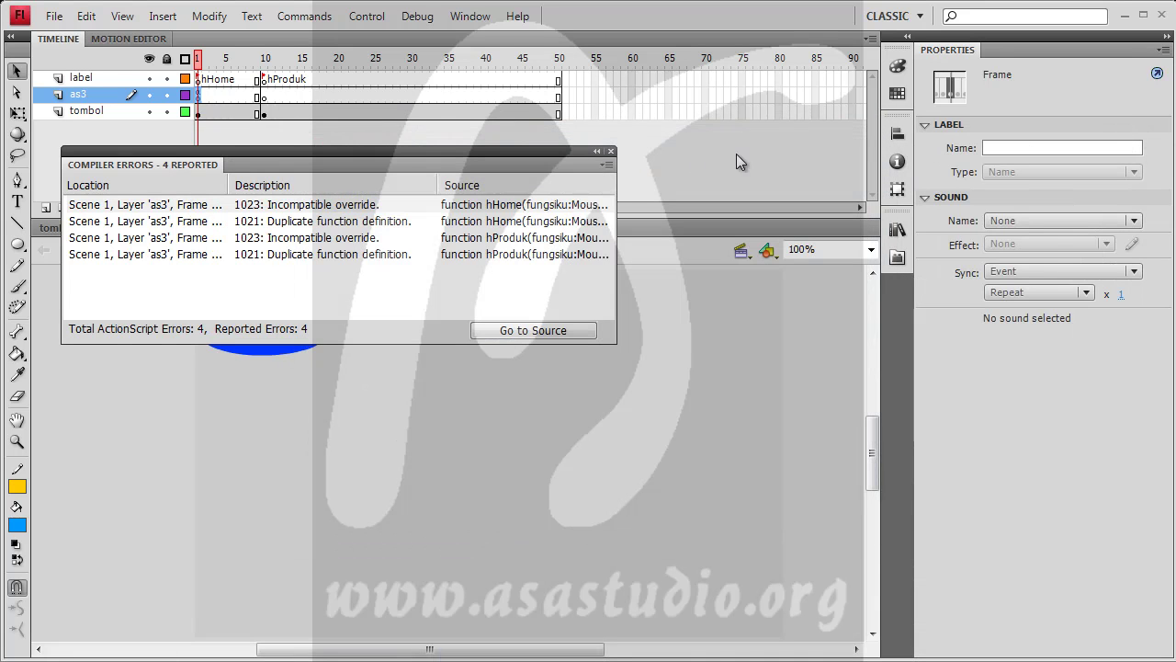
pyautogui.click(611, 151)
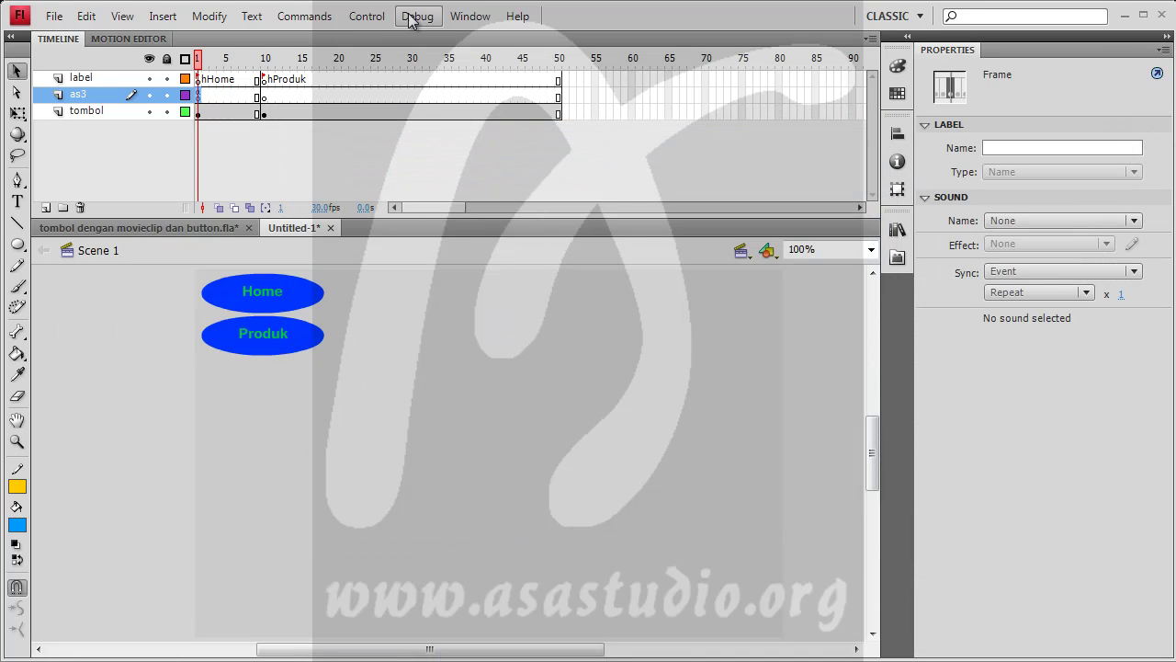
# Review the listener target names in the as3 layer's frame 1 script and close it
pyautogui.rightClick(200, 99)
pyautogui.click(254, 572)
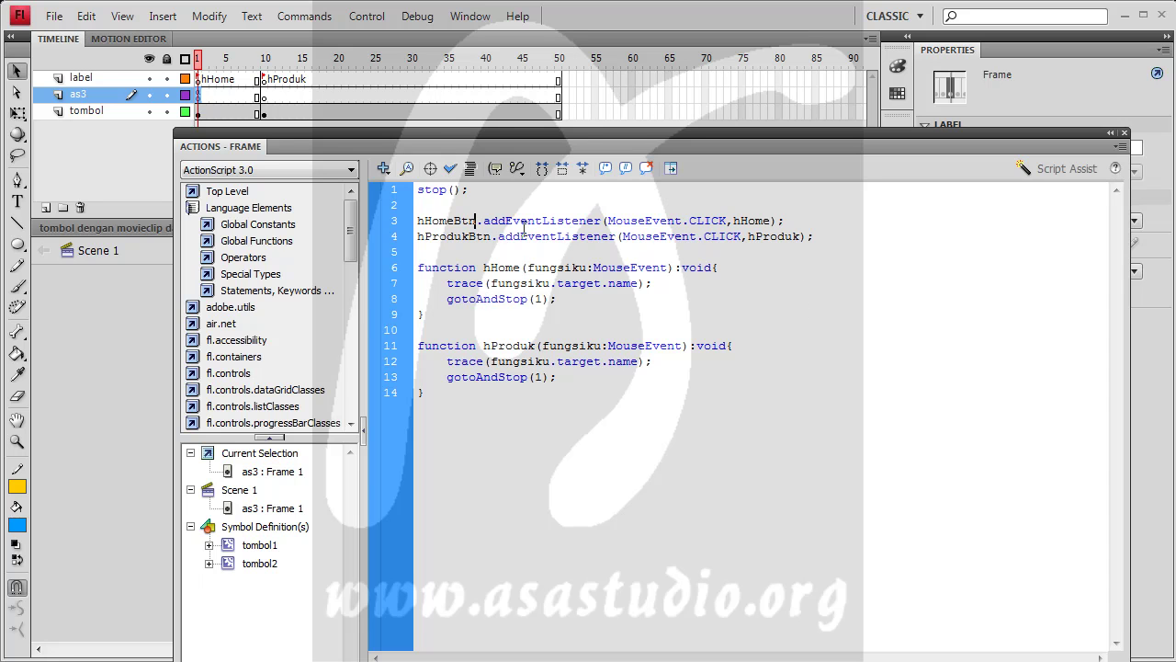
pyautogui.click(1124, 132)
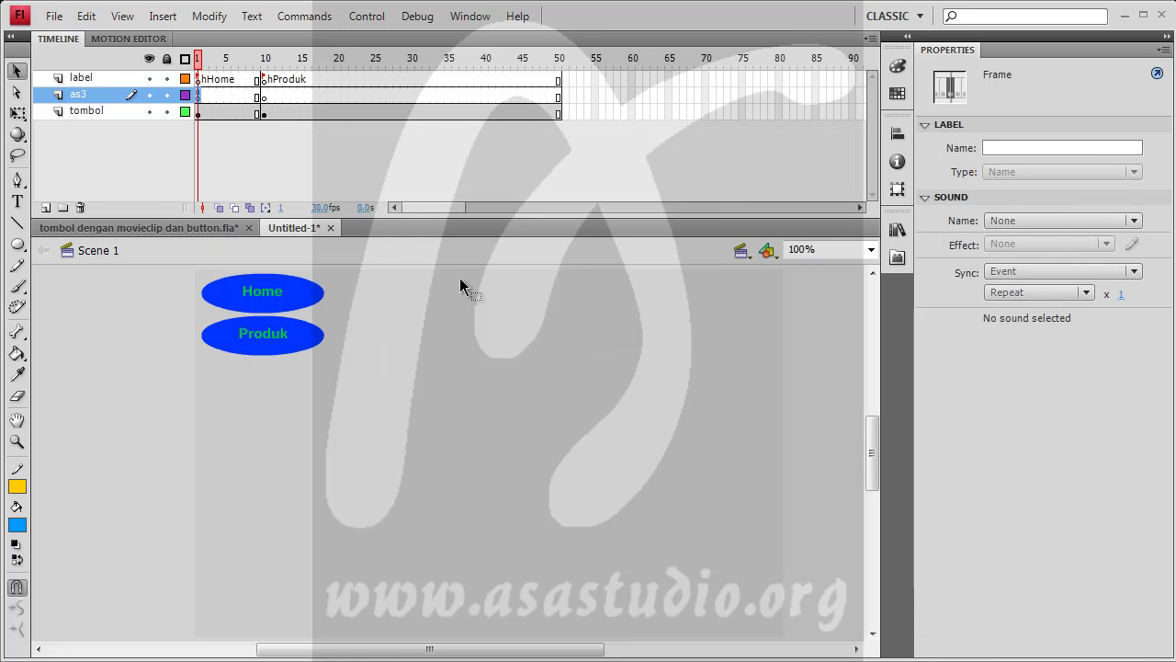
# Give the Home button the instance name hHomeBtn and the Produk button the instance name hProdukBtn
pyautogui.click(279, 295)
pyautogui.click(1035, 73)
pyautogui.write('hHome')
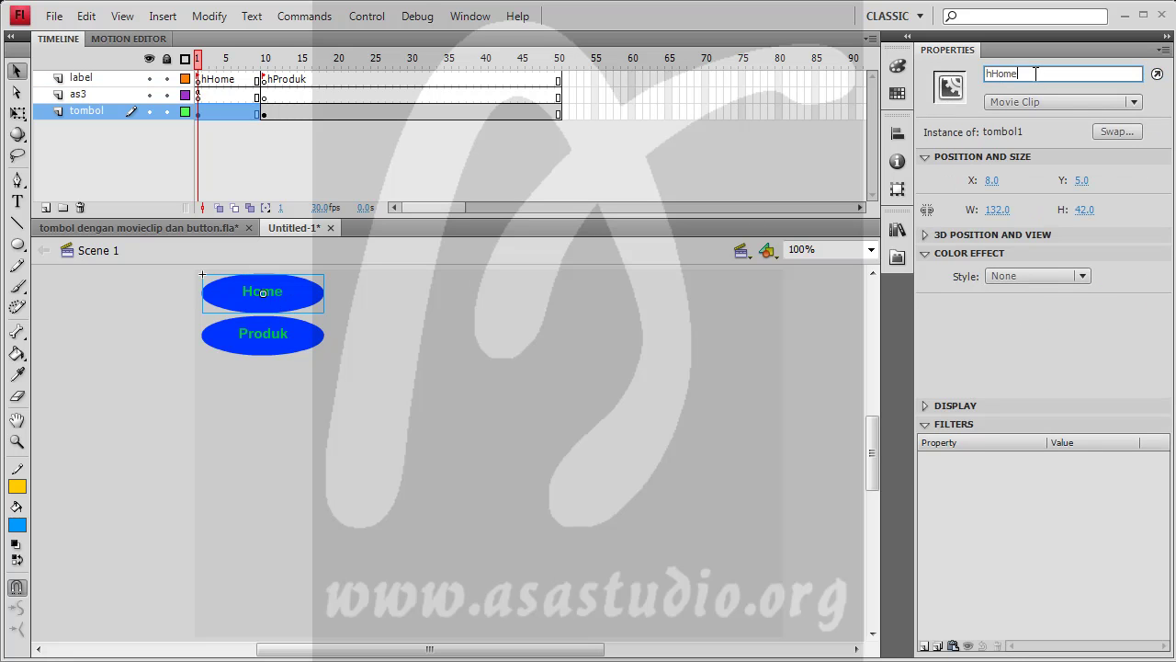
pyautogui.write('Btn')
pyautogui.click(281, 348)
pyautogui.click(1043, 73)
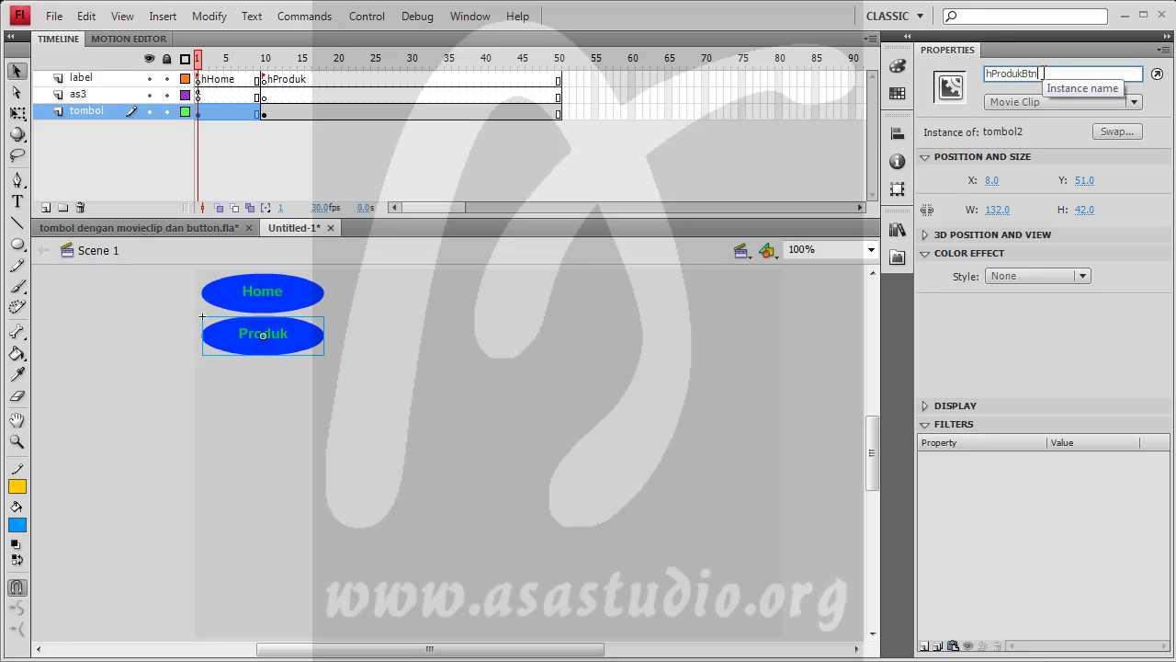
# Test the movie and trigger the Home and Produk buttons alternately to check their traced names in the output
pyautogui.click(367, 16)
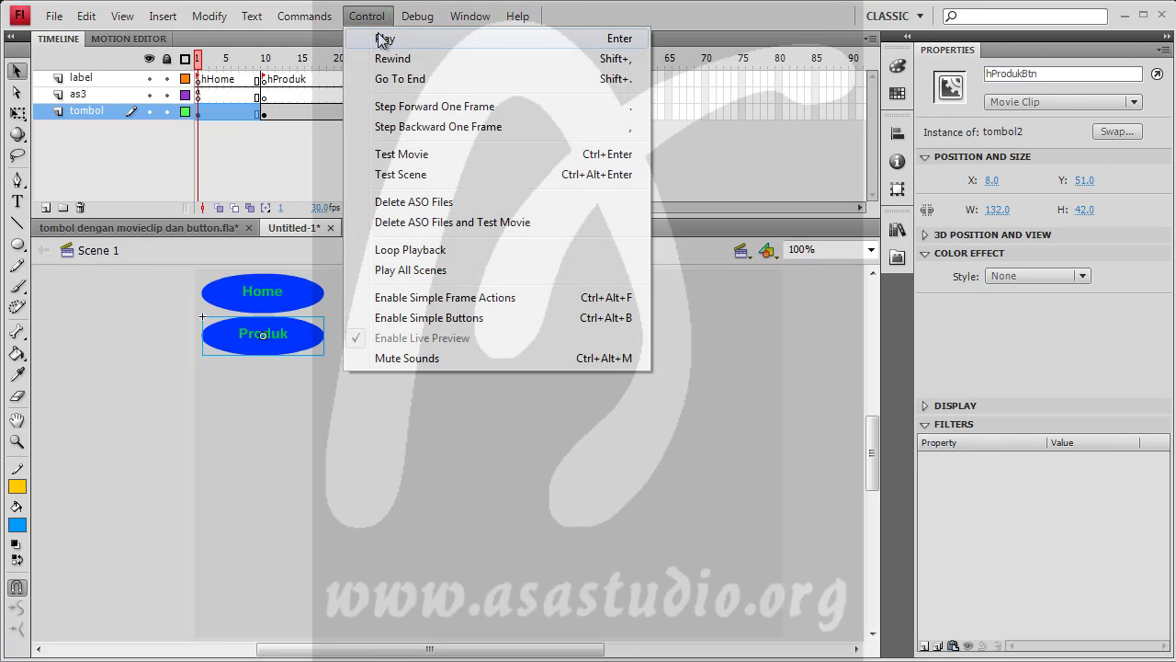
pyautogui.click(369, 157)
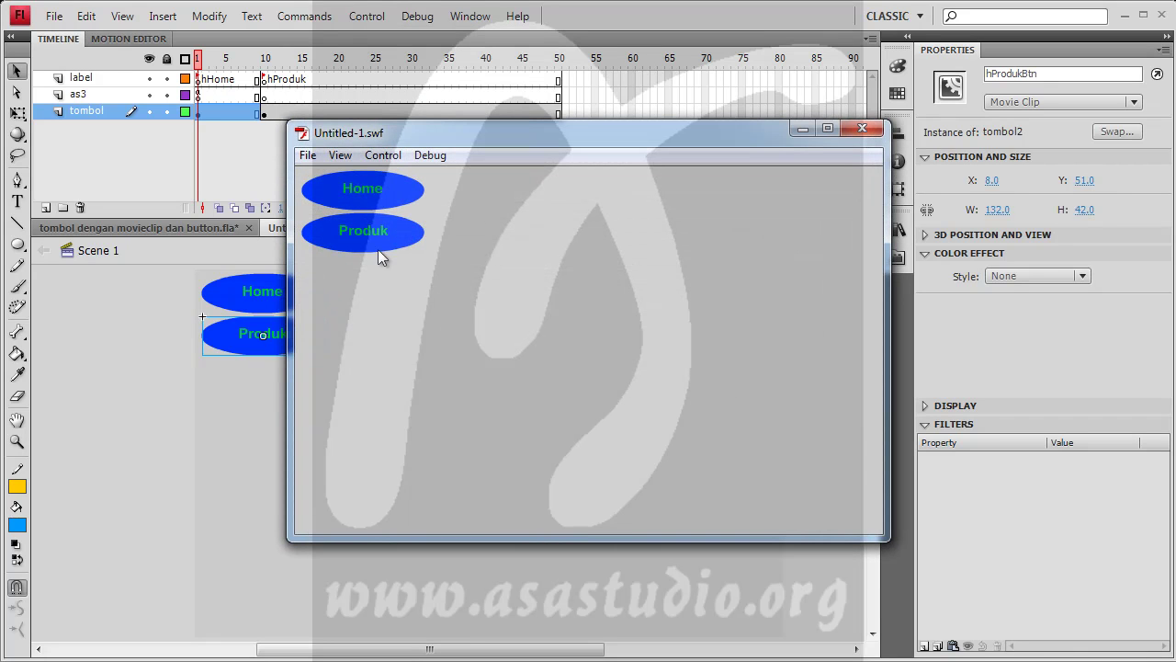
pyautogui.click(360, 195)
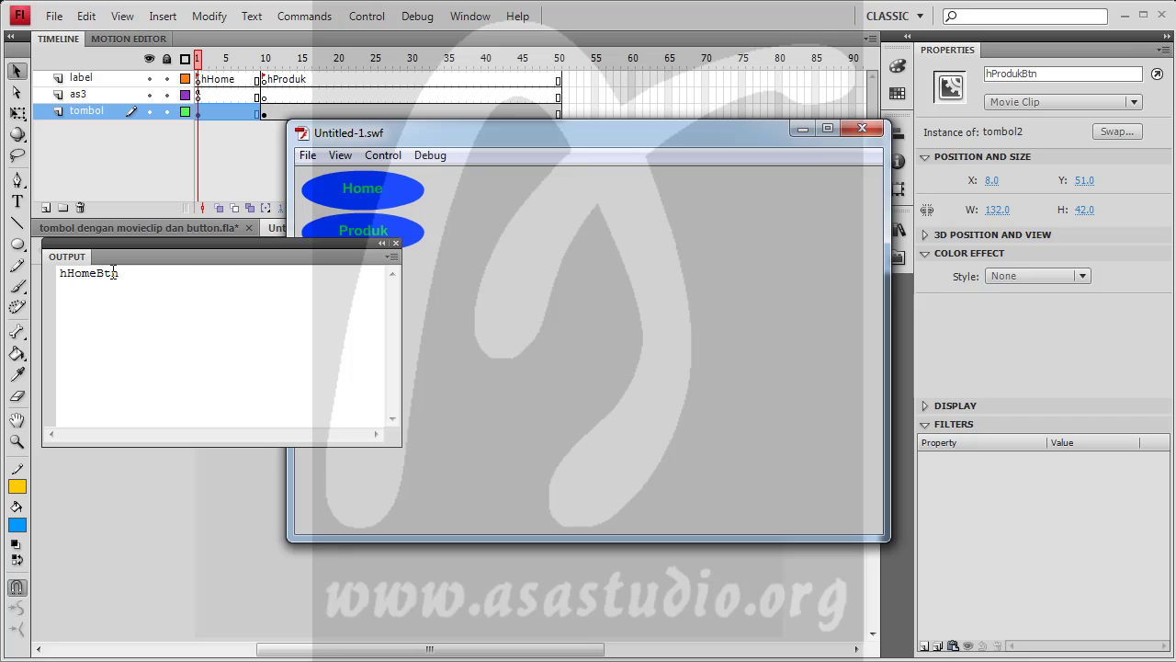
pyautogui.click(365, 234)
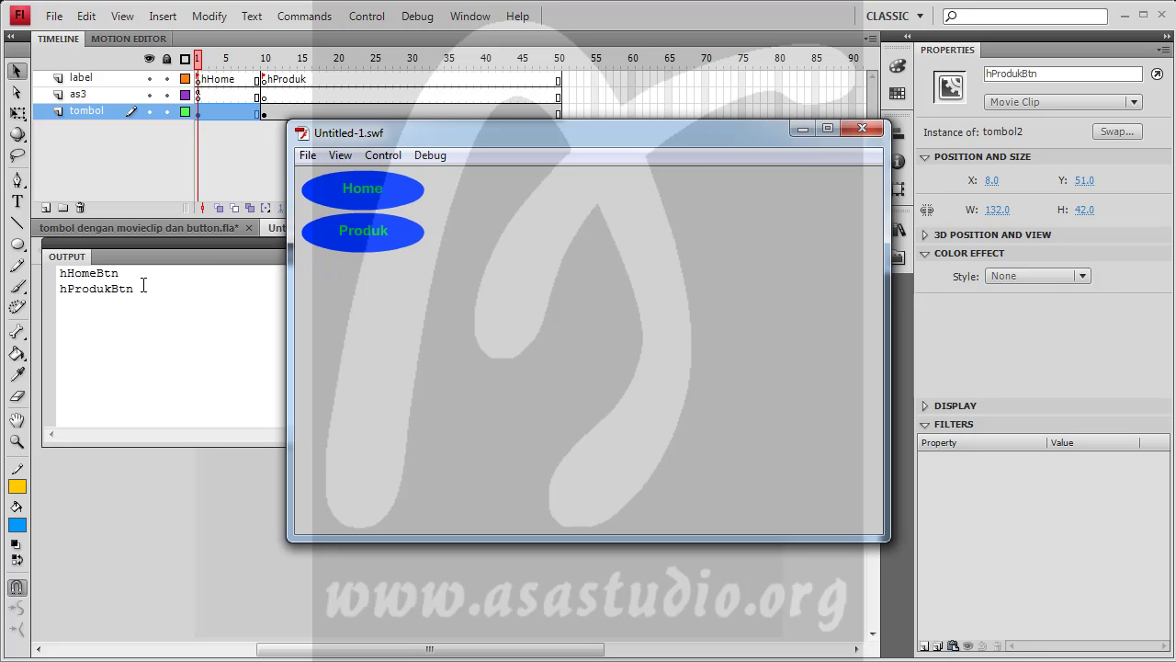
pyautogui.click(357, 195)
pyautogui.click(351, 232)
pyautogui.click(356, 199)
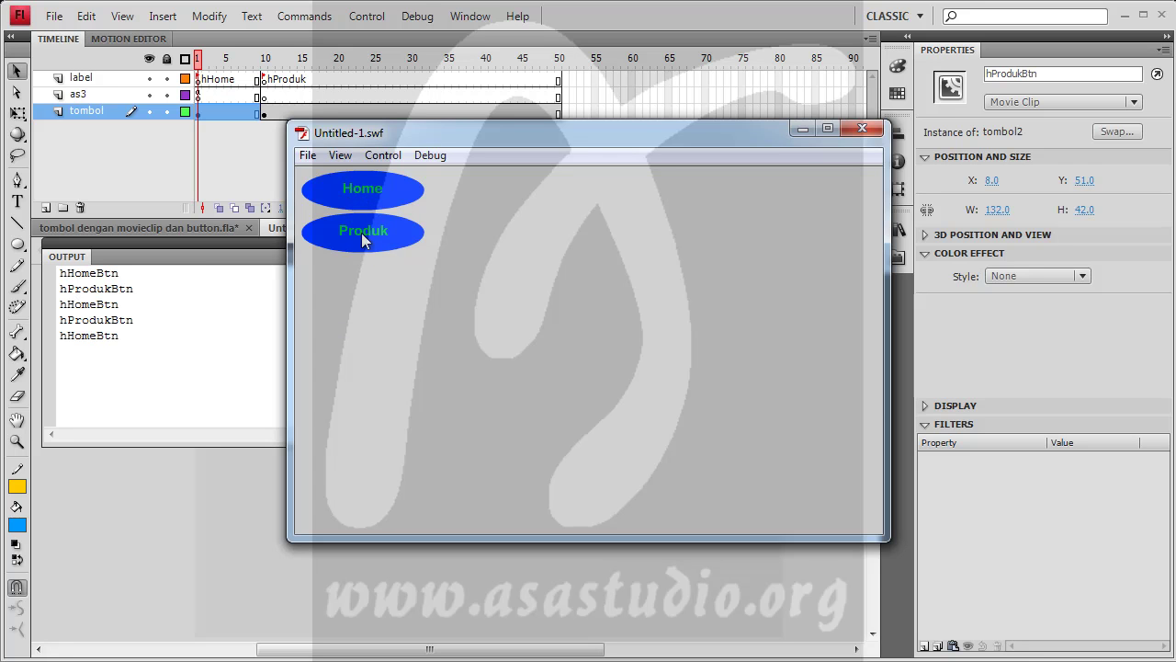
# Trigger the Produk button once more, and close the movie preview and the output
pyautogui.click(361, 235)
pyautogui.click(862, 126)
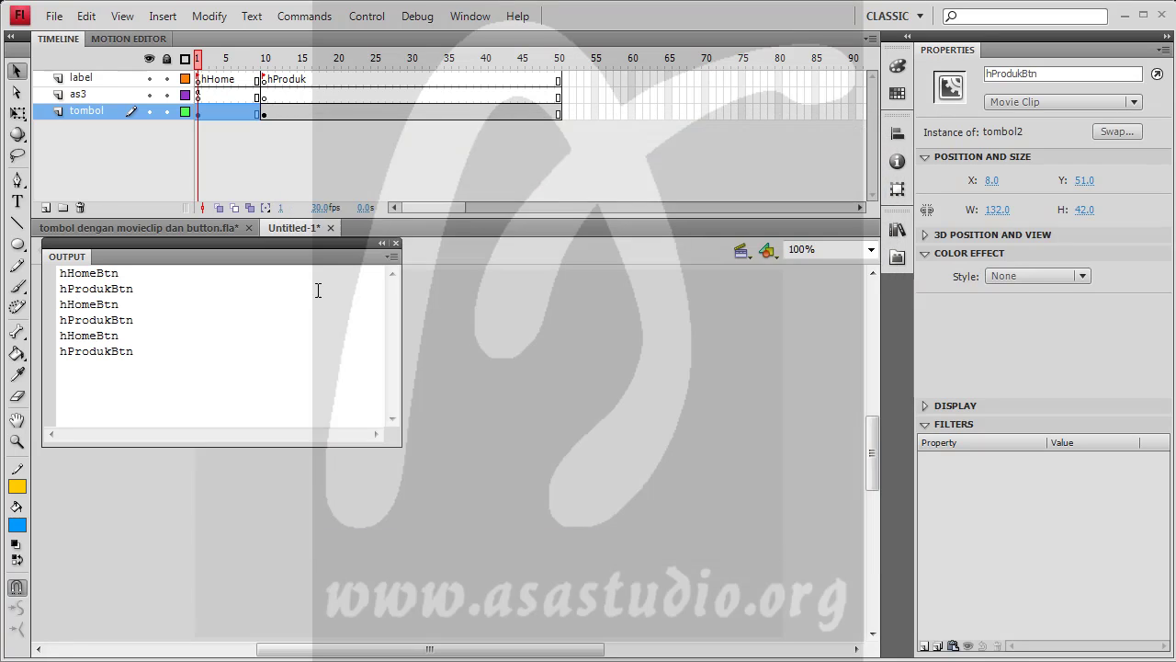
pyautogui.click(396, 242)
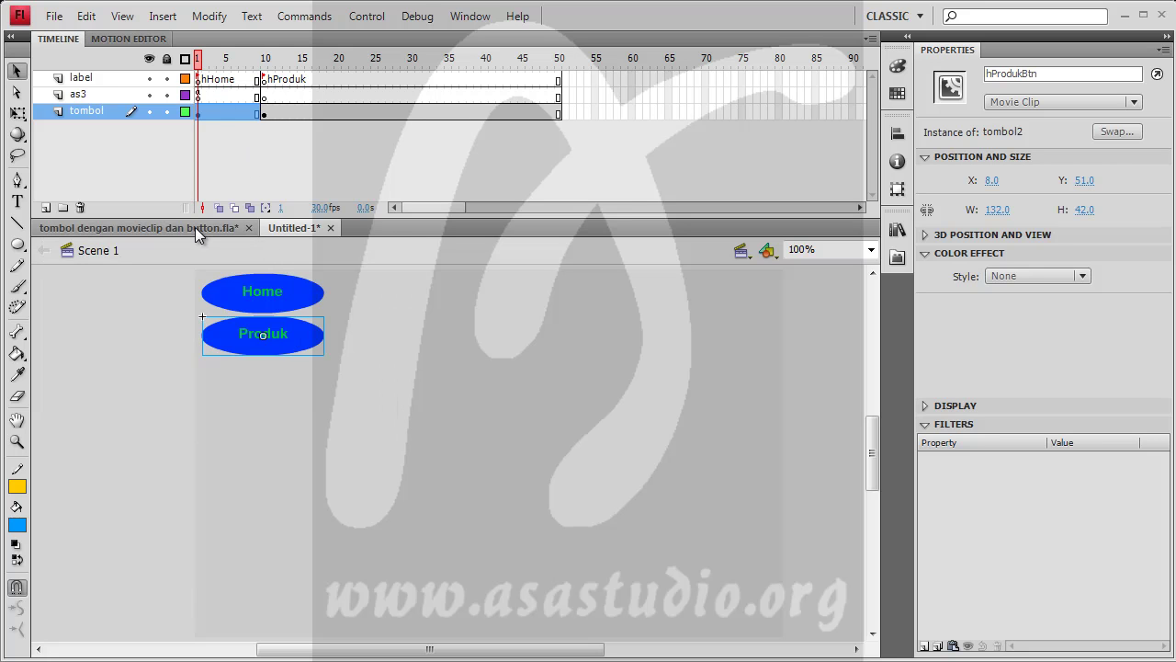
# Add a new layer above the label layer and name it teks
pyautogui.click(199, 94)
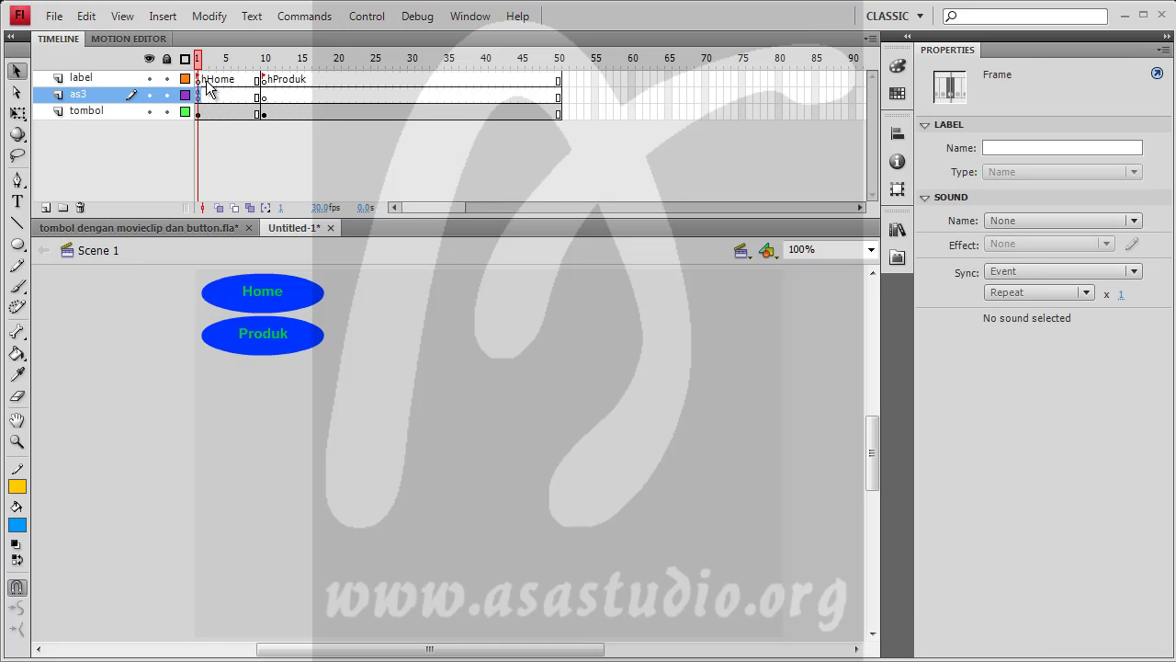
pyautogui.click(73, 79)
pyautogui.click(45, 207)
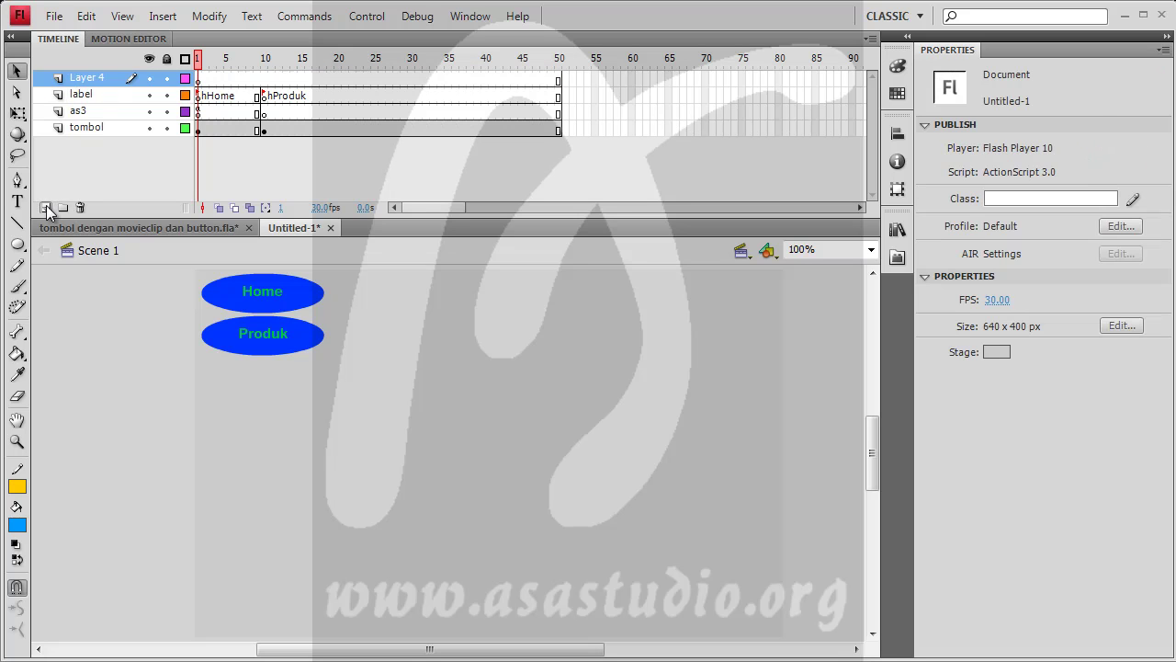
pyautogui.doubleClick(84, 75)
pyautogui.write('teks')
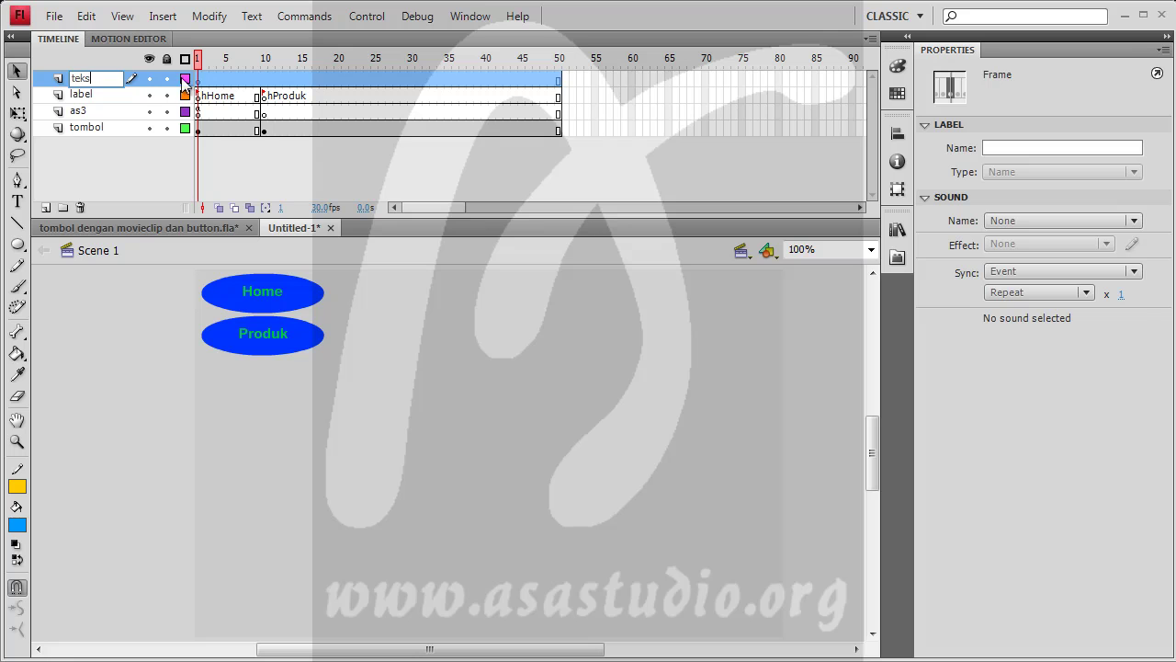
pyautogui.press('Return')
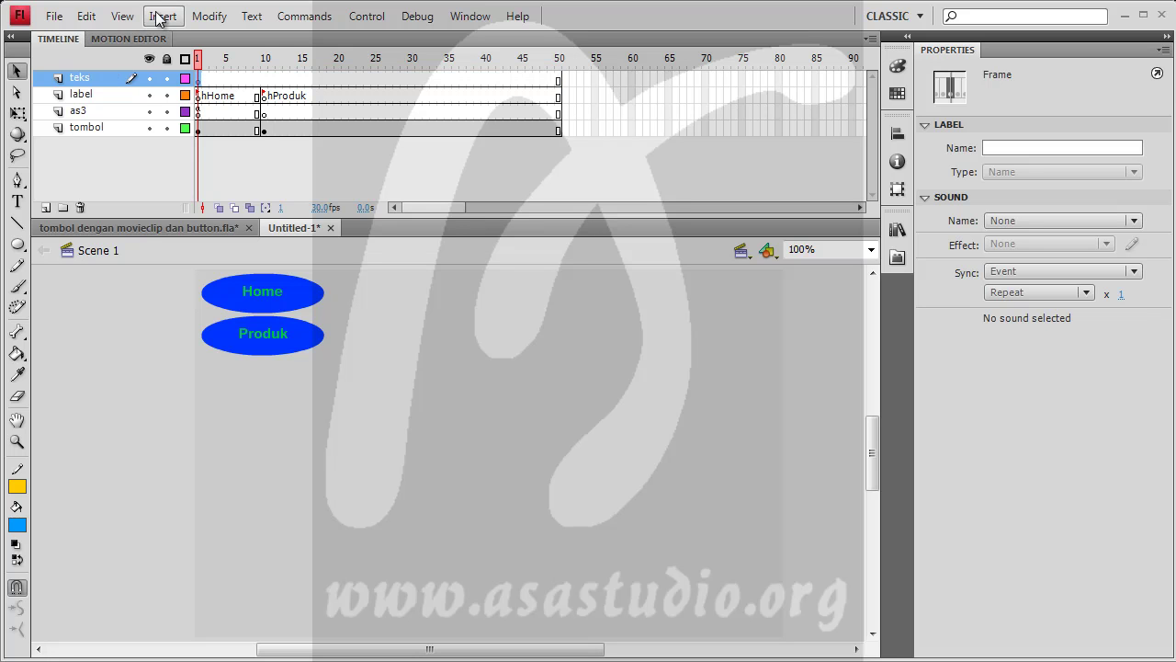
# Add a static text box about 444 px wide beside the buttons on the teks layer, reading Halaman Home followed by two line breaks
pyautogui.click(16, 201)
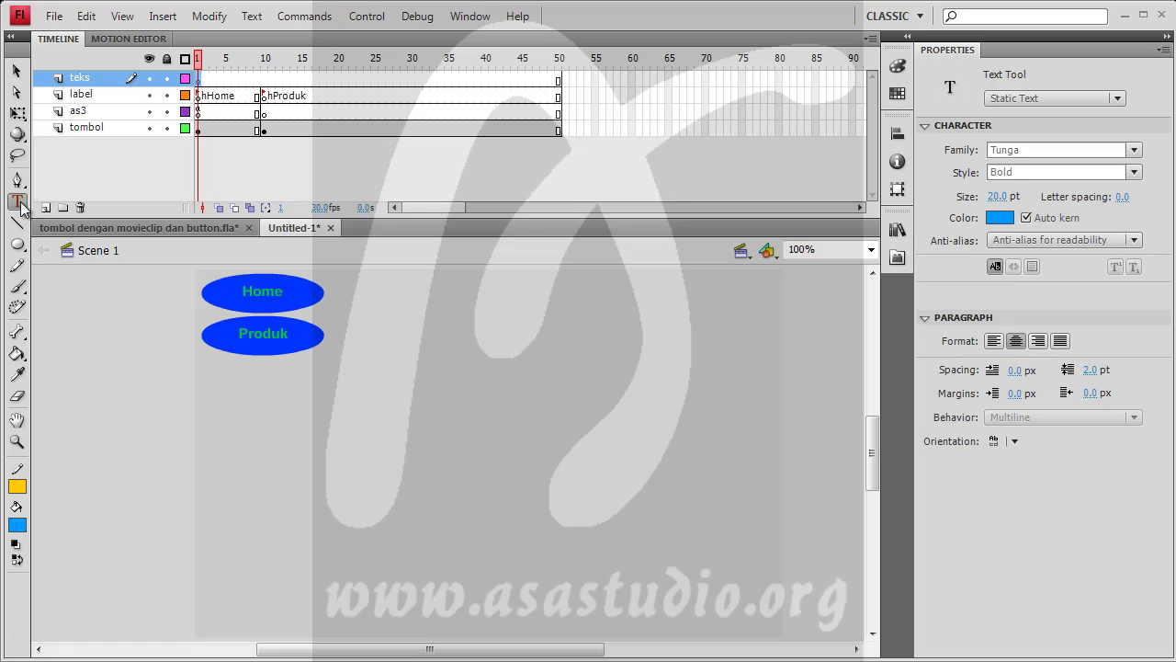
pyautogui.moveTo(373, 283); pyautogui.dragTo(777, 497)
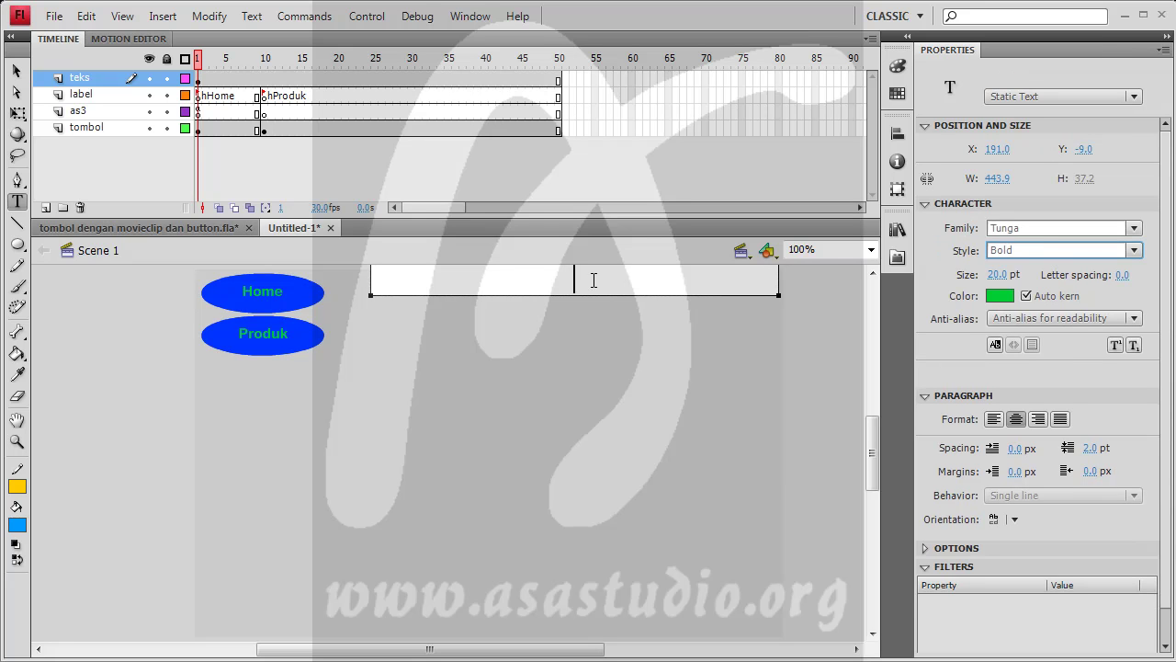
pyautogui.write('H')
pyautogui.write('aman Home')
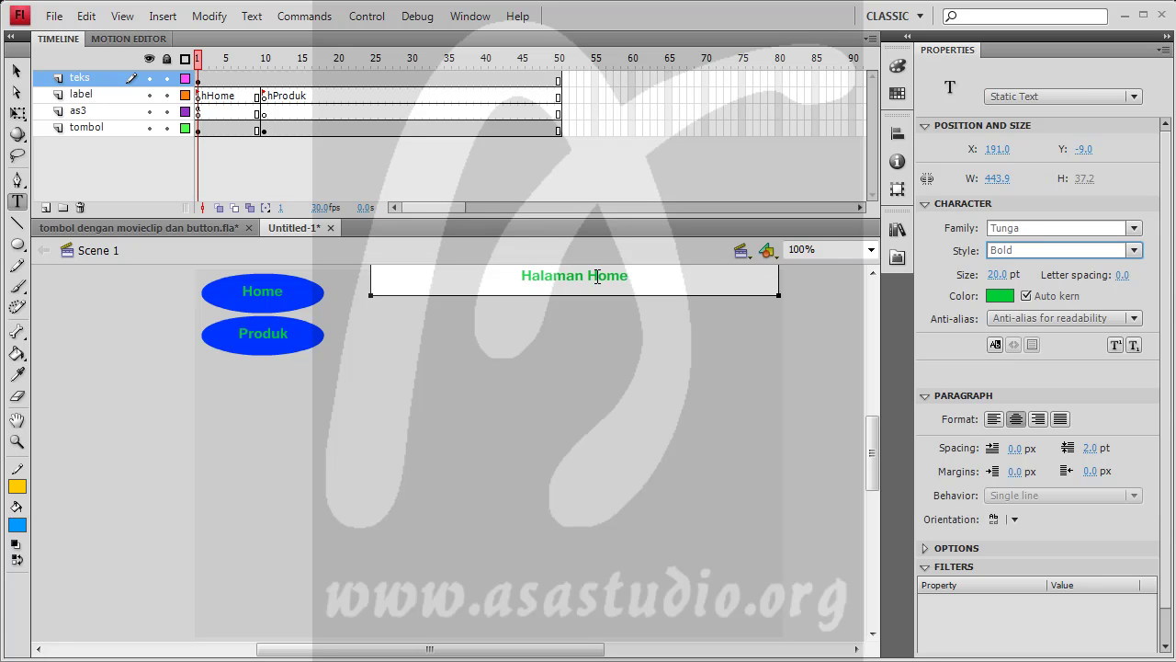
pyautogui.press('Return')
pyautogui.press('Return')
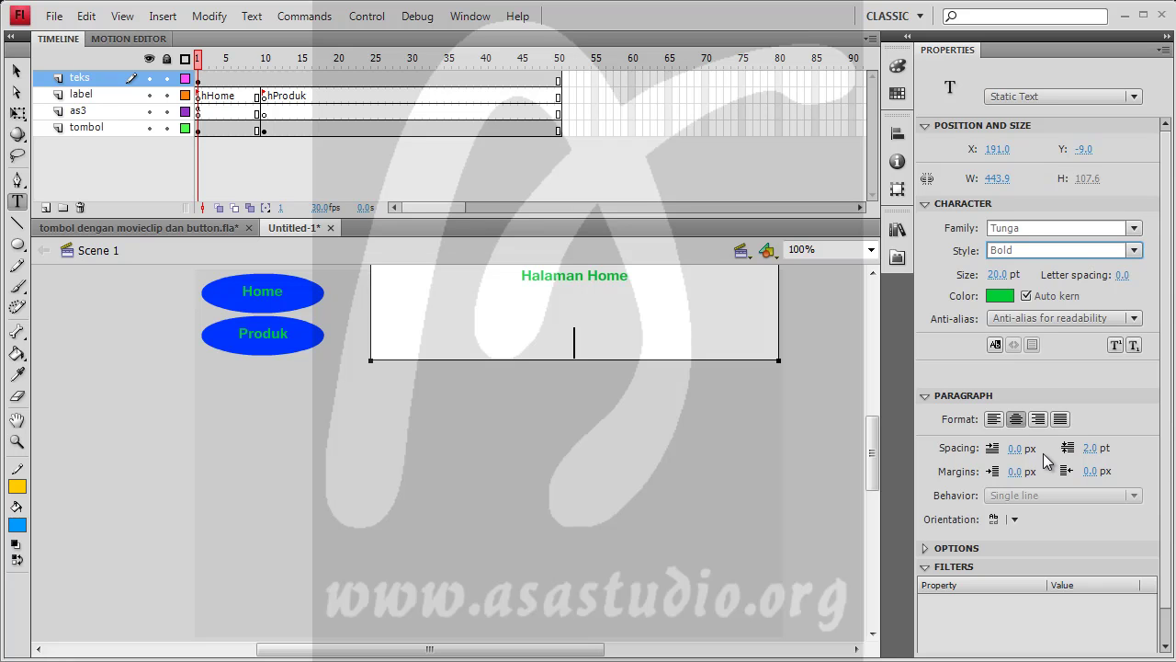
pyautogui.scroll(-1, 1169, 444)
pyautogui.press('Escape')
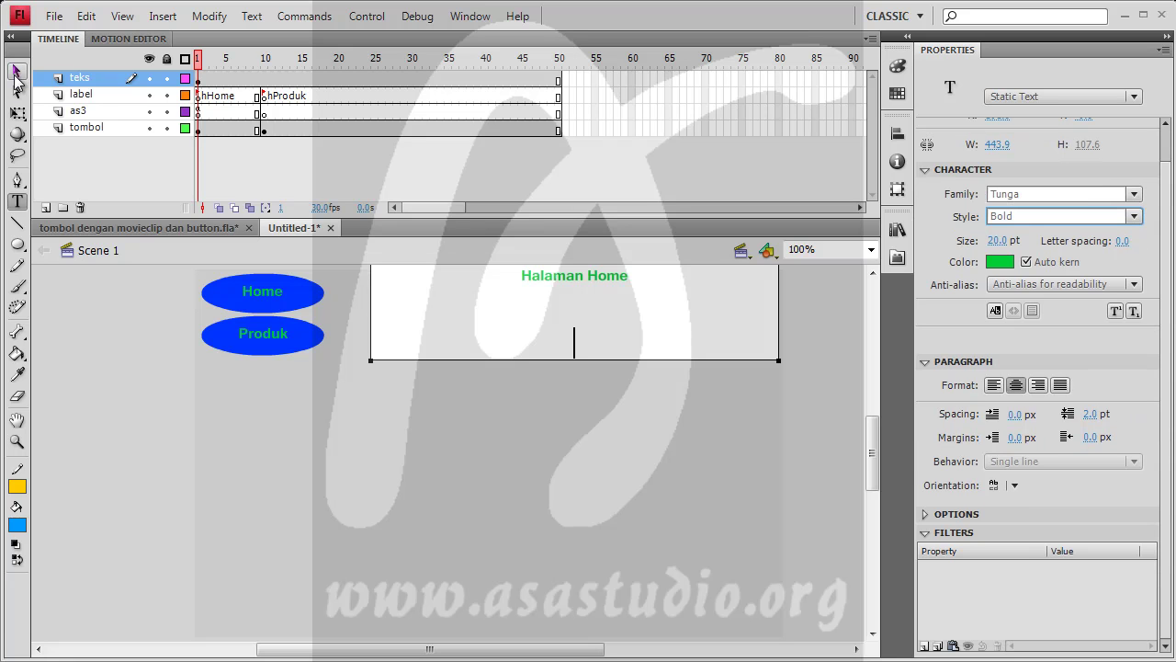
# Set the Halaman Home text to Regular style and 30 pt size
pyautogui.scroll(1, 1148, 363)
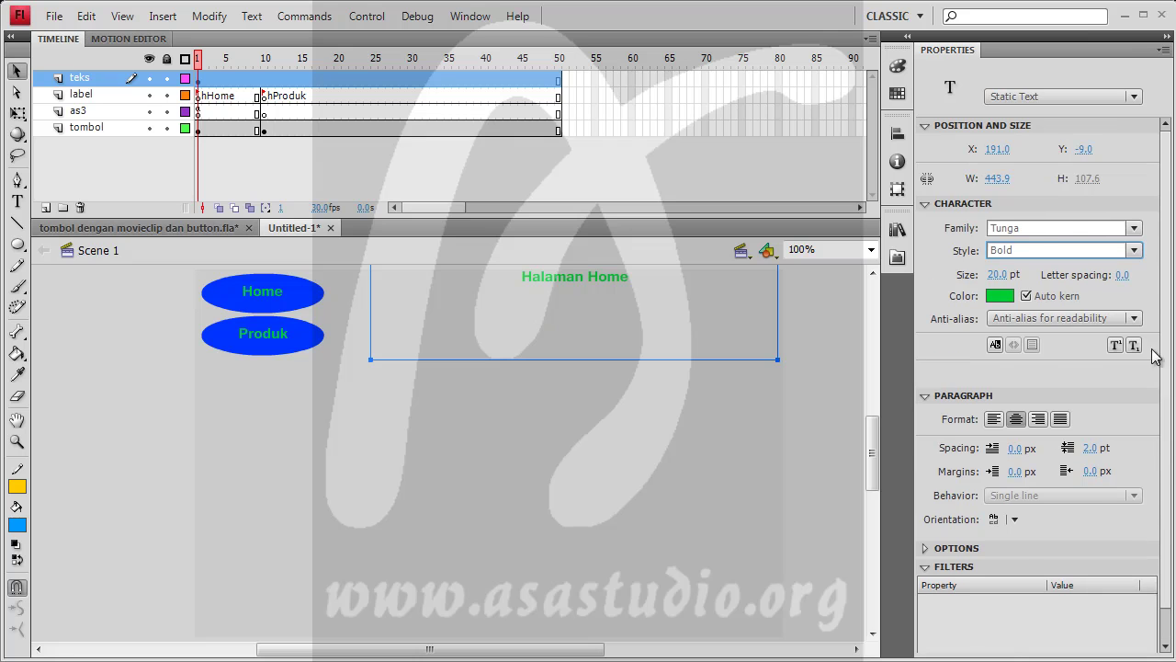
pyautogui.click(1134, 250)
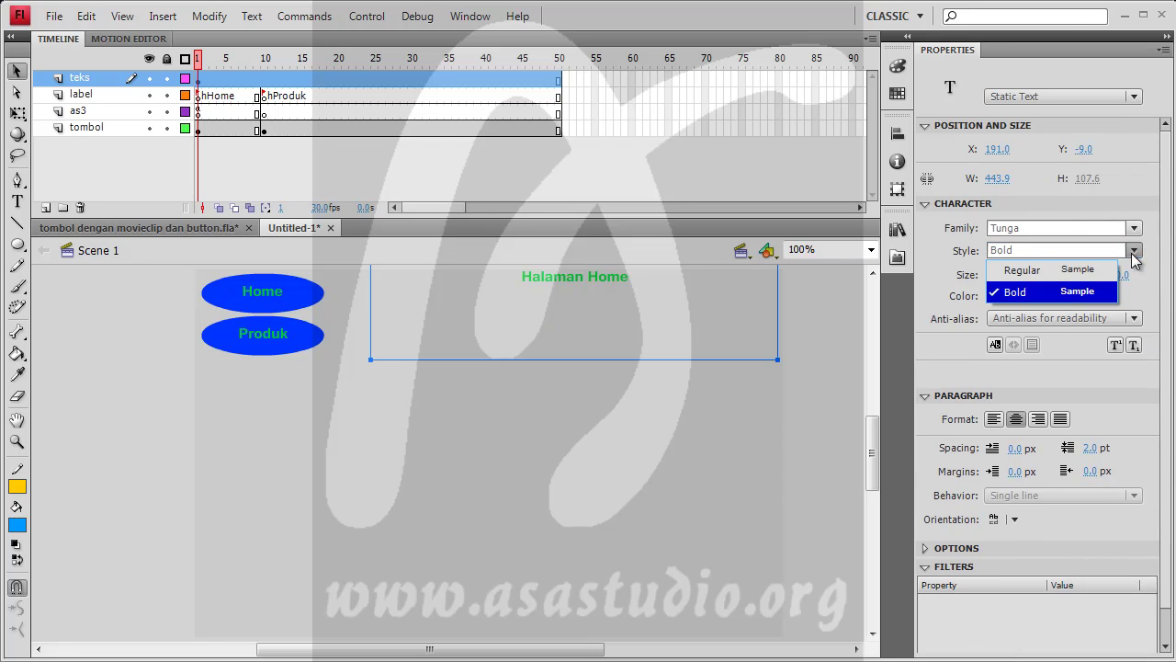
pyautogui.click(1098, 265)
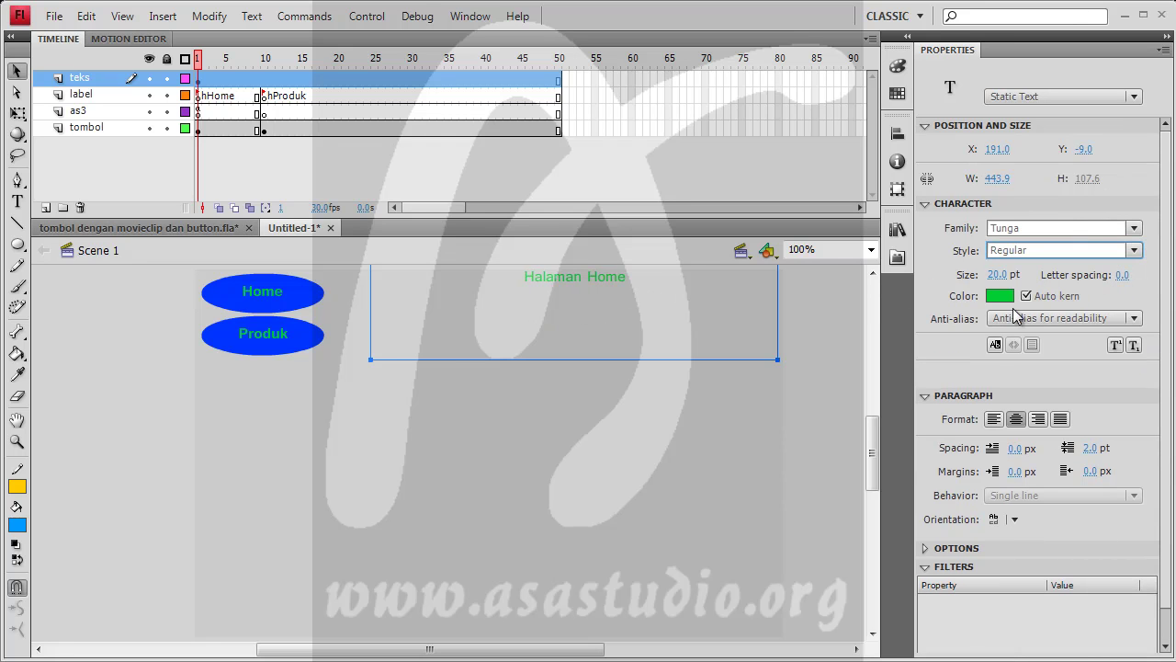
pyautogui.click(997, 274)
pyautogui.write('3')
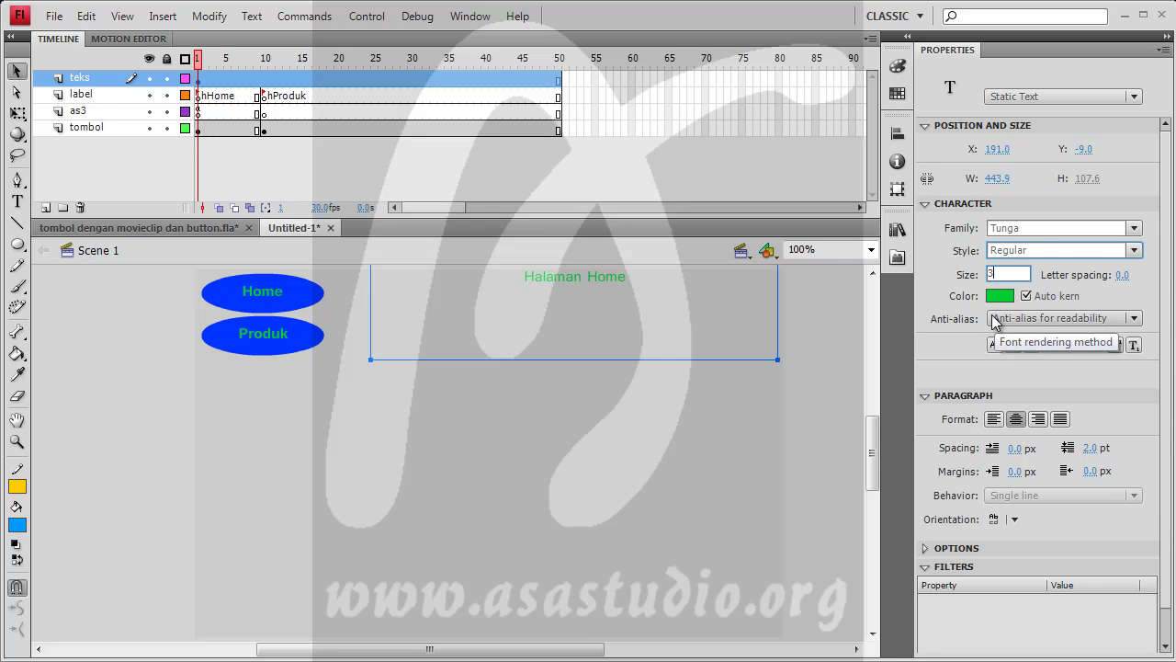
pyautogui.write('0')
pyautogui.press('Return')
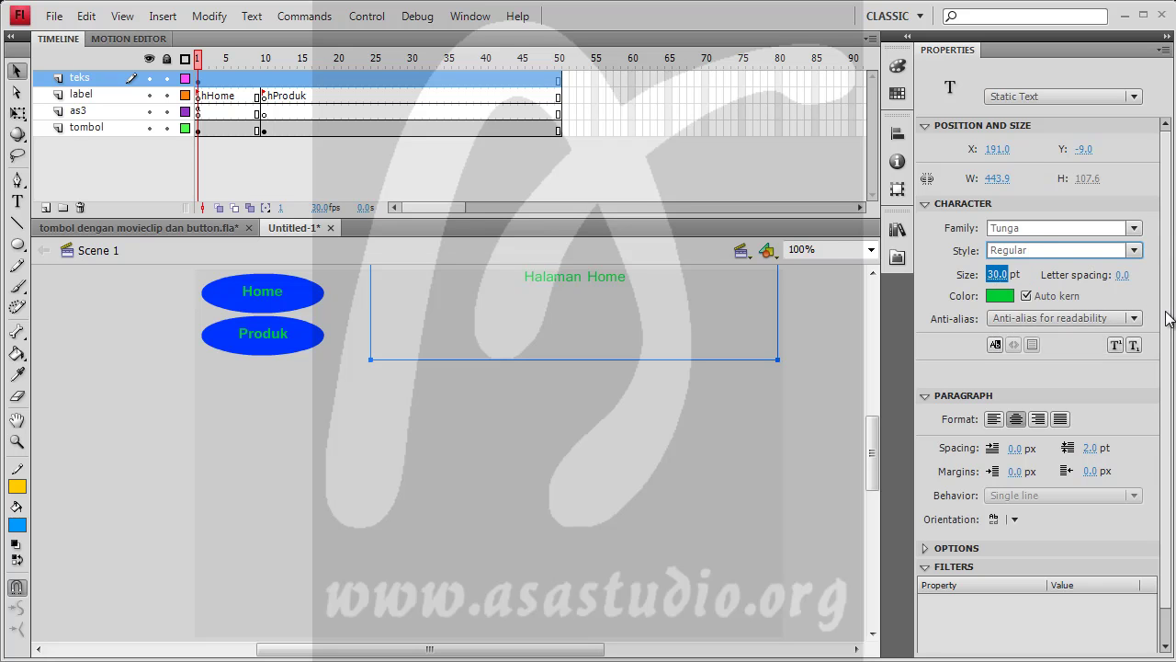
# Nudge the Halaman Home text box to X 180 and Y 15 on the stage
pyautogui.click(539, 355)
pyautogui.press('Down')
pyautogui.press('Down')
pyautogui.press('Down')
pyautogui.press('Down')
pyautogui.press('Down')
pyautogui.press('Down')
pyautogui.press('Down')
pyautogui.press('Down')
pyautogui.press('Down')
pyautogui.press('Down')
pyautogui.press('Down')
pyautogui.press('Down')
pyautogui.press('Down')
pyautogui.press('Down')
pyautogui.press('Down')
pyautogui.press('Down')
pyautogui.press('Down')
pyautogui.press('Down')
pyautogui.press('Down')
pyautogui.press('Down')
pyautogui.press('Down')
pyautogui.press('Left')
pyautogui.press('Left')
pyautogui.press('Left')
pyautogui.press('Left')
pyautogui.press('Left')
pyautogui.press('Left')
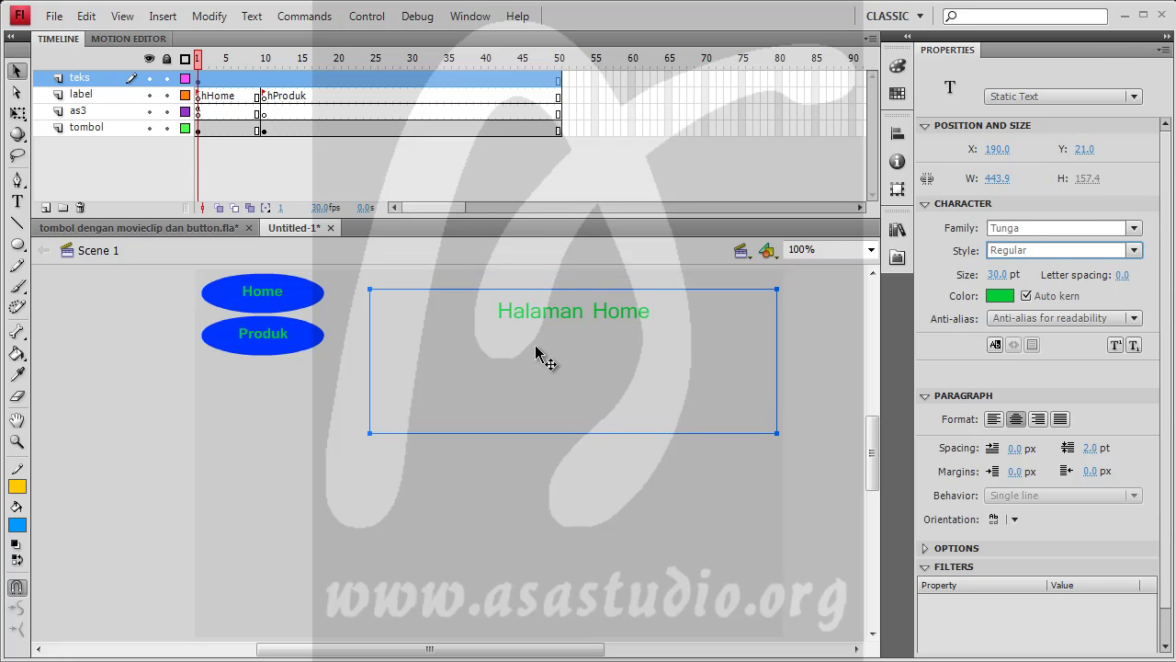
pyautogui.press('Left')
pyautogui.press('Left')
pyautogui.press('Left')
pyautogui.press('Left')
pyautogui.press('Left')
pyautogui.press('Up')
pyautogui.press('Up')
pyautogui.press('Up')
pyautogui.press('Up')
pyautogui.press('Up')
pyautogui.press('Up')
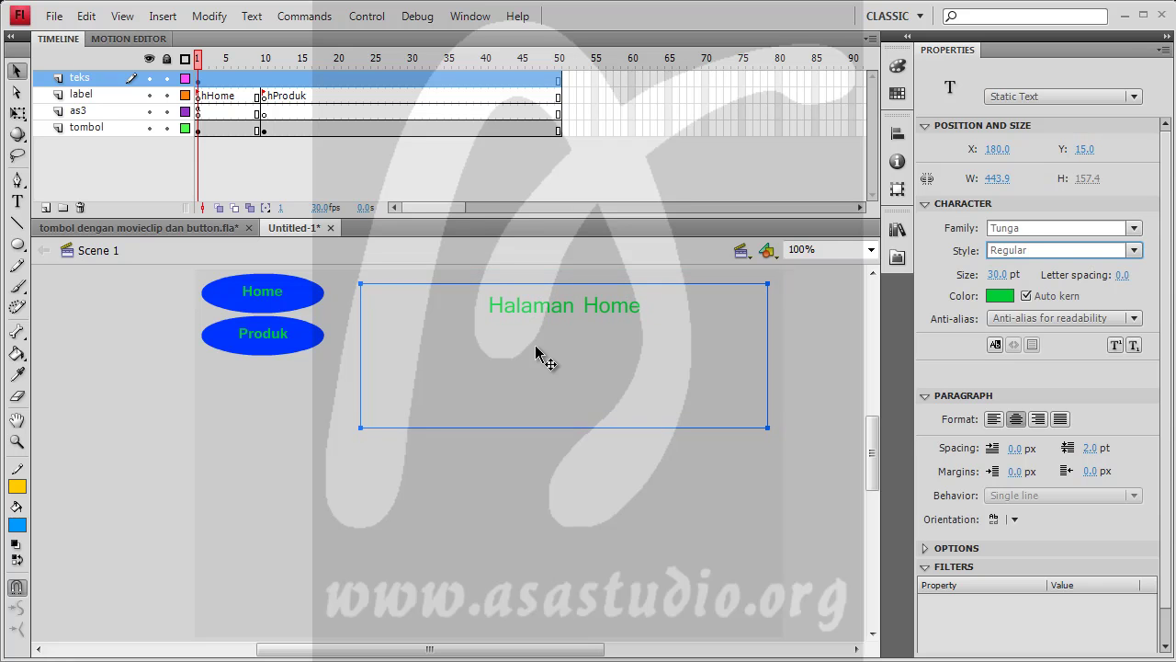
pyautogui.click(1061, 318)
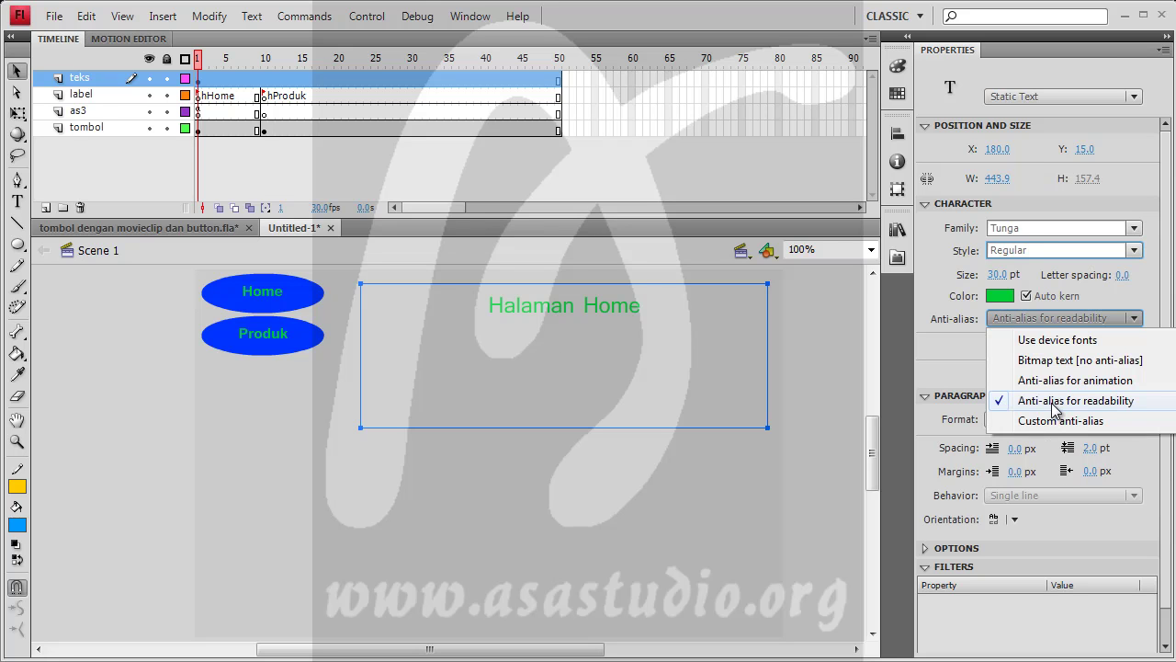
pyautogui.click(1156, 500)
# Insert a keyframe at frame 10 of the teks layer and change its text to Halaman Produk
pyautogui.press('t')
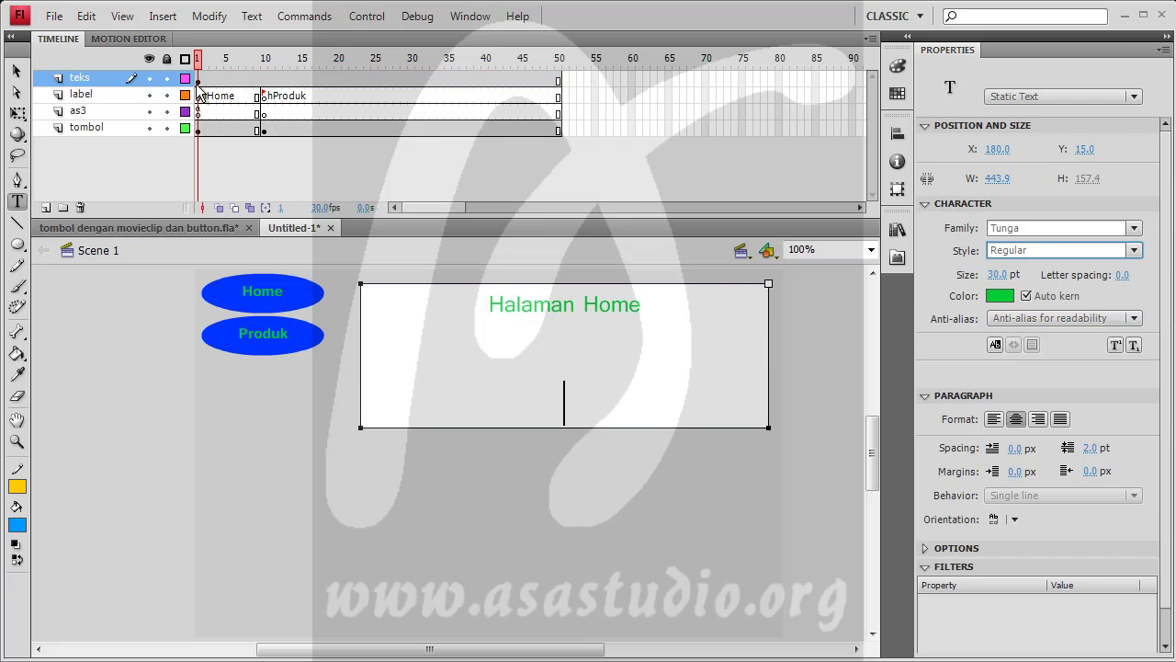
pyautogui.click(198, 81)
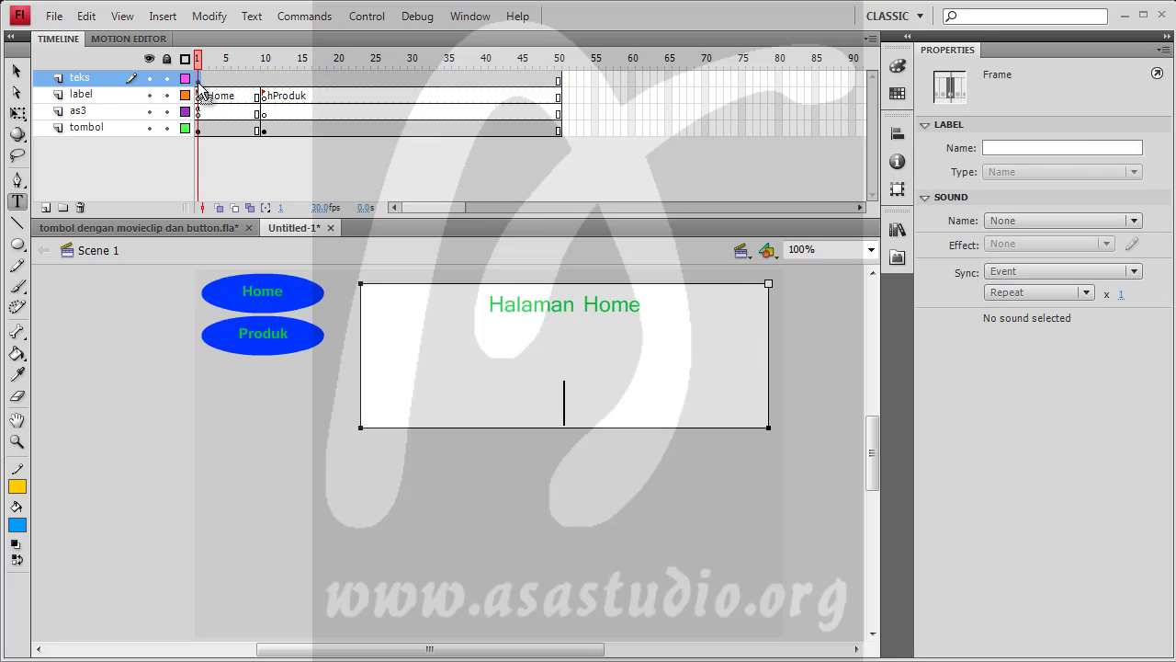
pyautogui.click(262, 76)
pyautogui.click(163, 17)
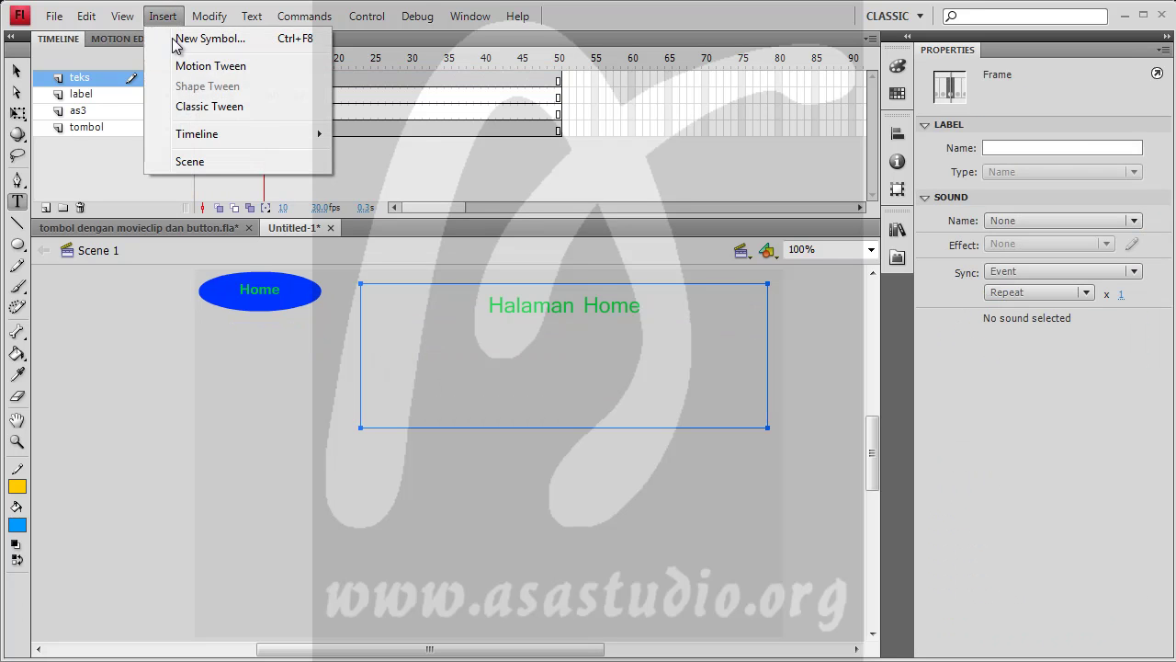
pyautogui.moveTo(195, 136)
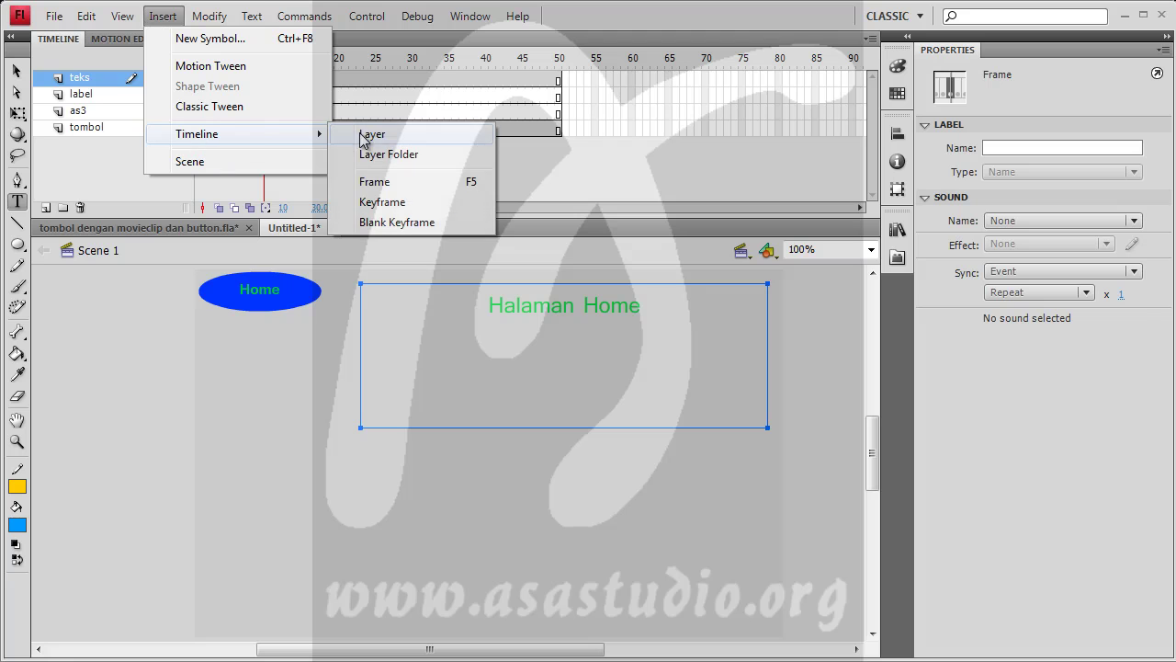
pyautogui.click(388, 206)
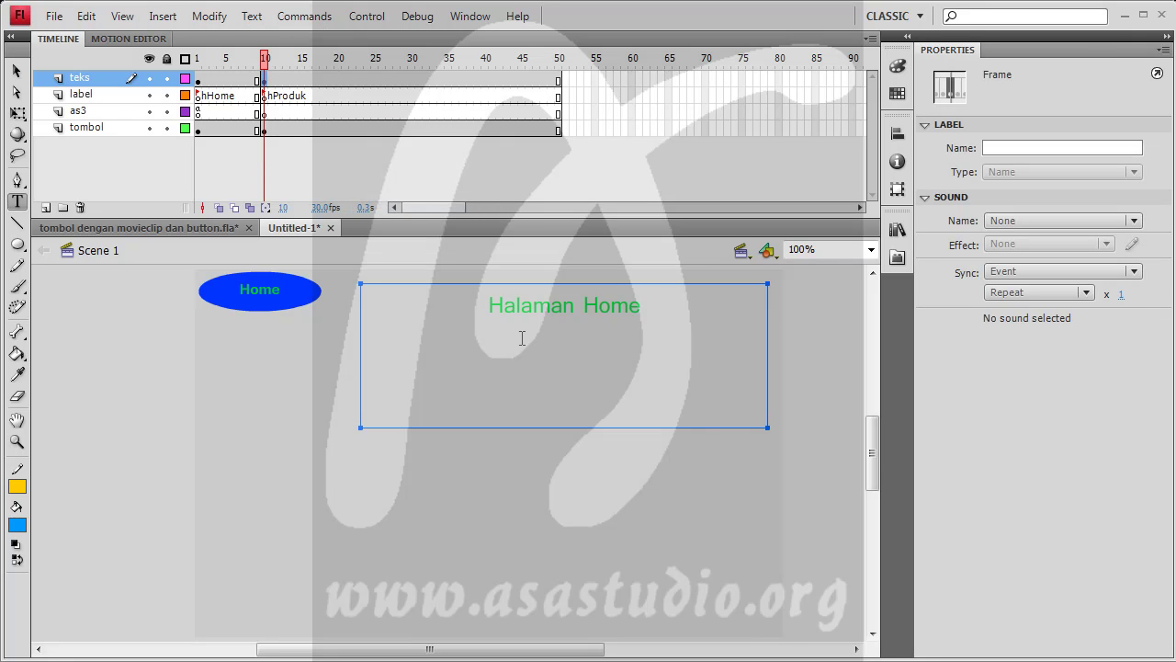
pyautogui.moveTo(585, 305); pyautogui.dragTo(691, 302)
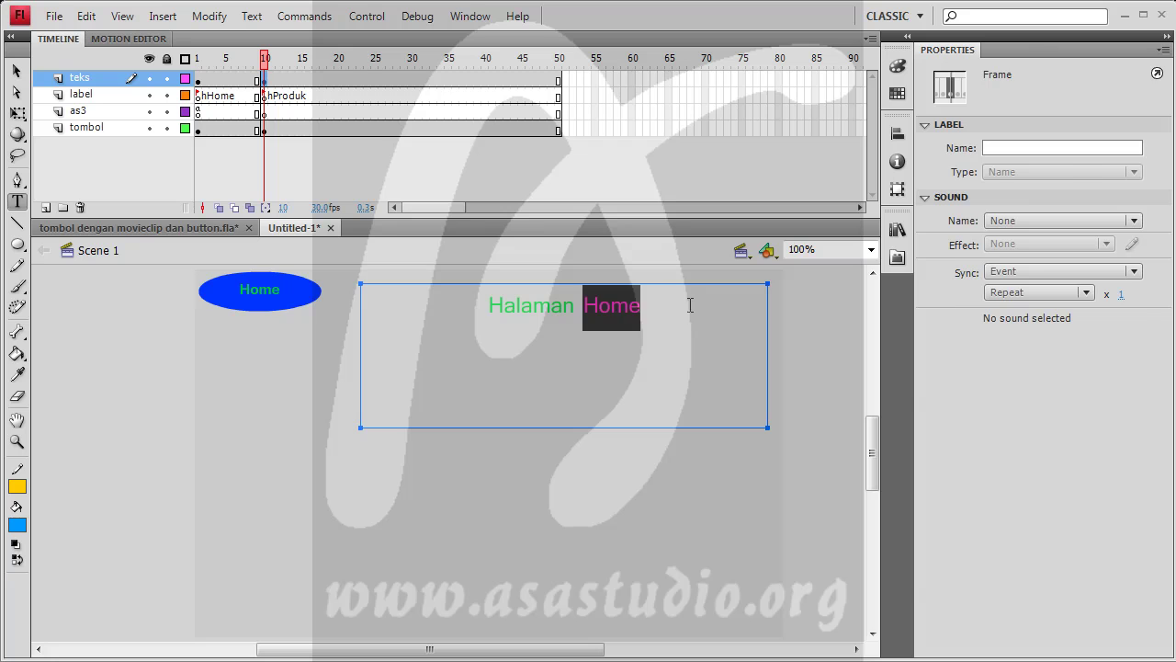
pyautogui.write('Produk')
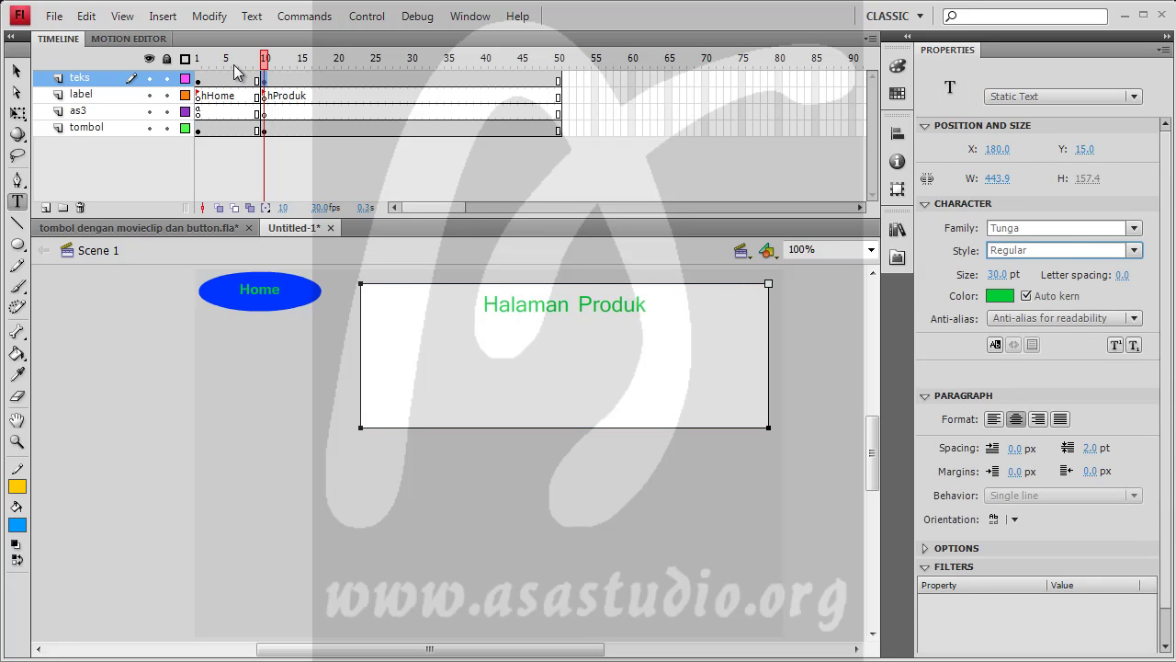
# Compare the page text on the teks layer at frame 10 and frame 1
pyautogui.click(264, 81)
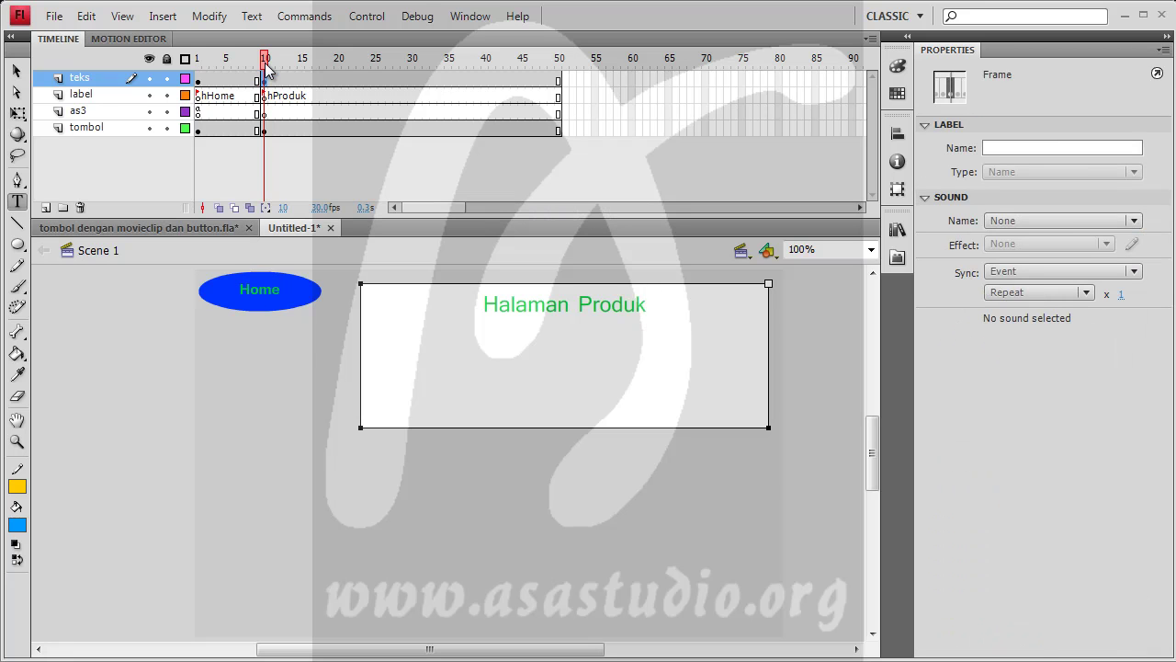
pyautogui.click(197, 66)
pyautogui.moveTo(197, 66)
pyautogui.mouseDown()
pyautogui.moveTo(274, 74)
pyautogui.moveTo(196, 73)
pyautogui.mouseUp()
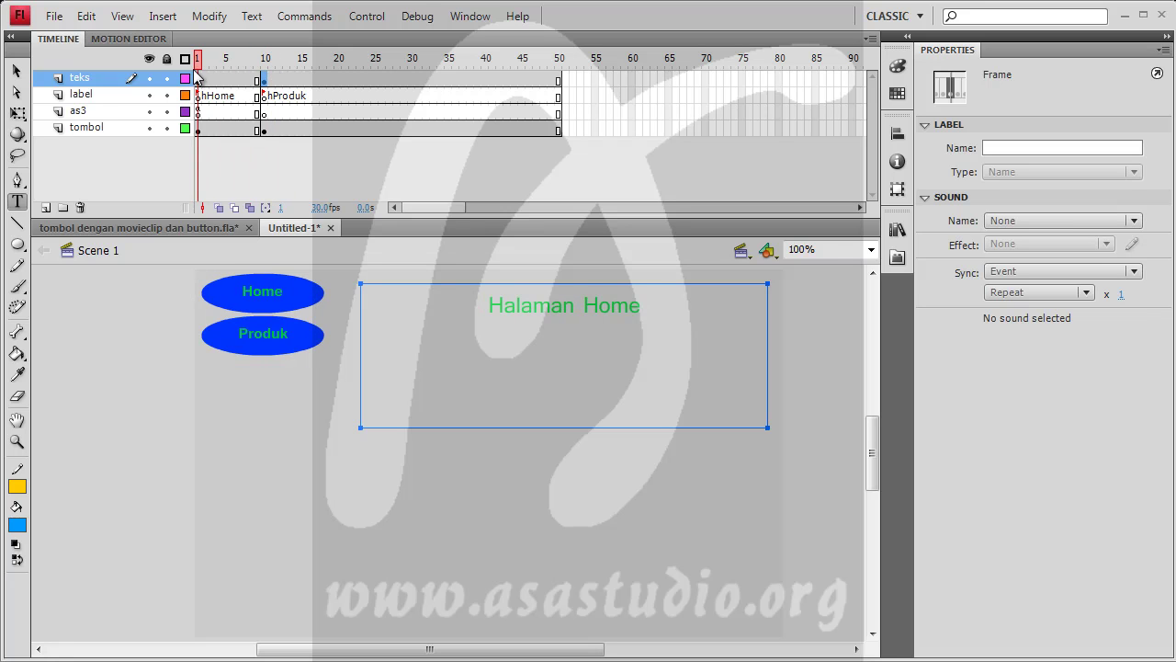
# Clear the frame 10 keyframe on the tombol layer and return the playhead to frame 1
pyautogui.click(263, 129)
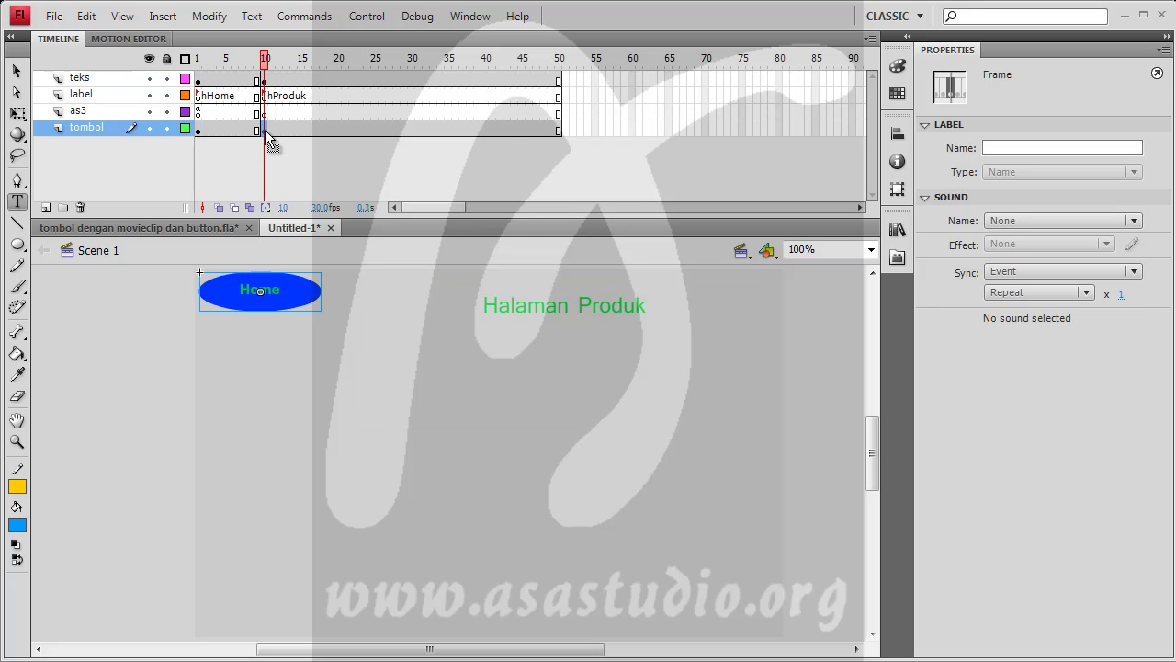
pyautogui.rightClick(264, 130)
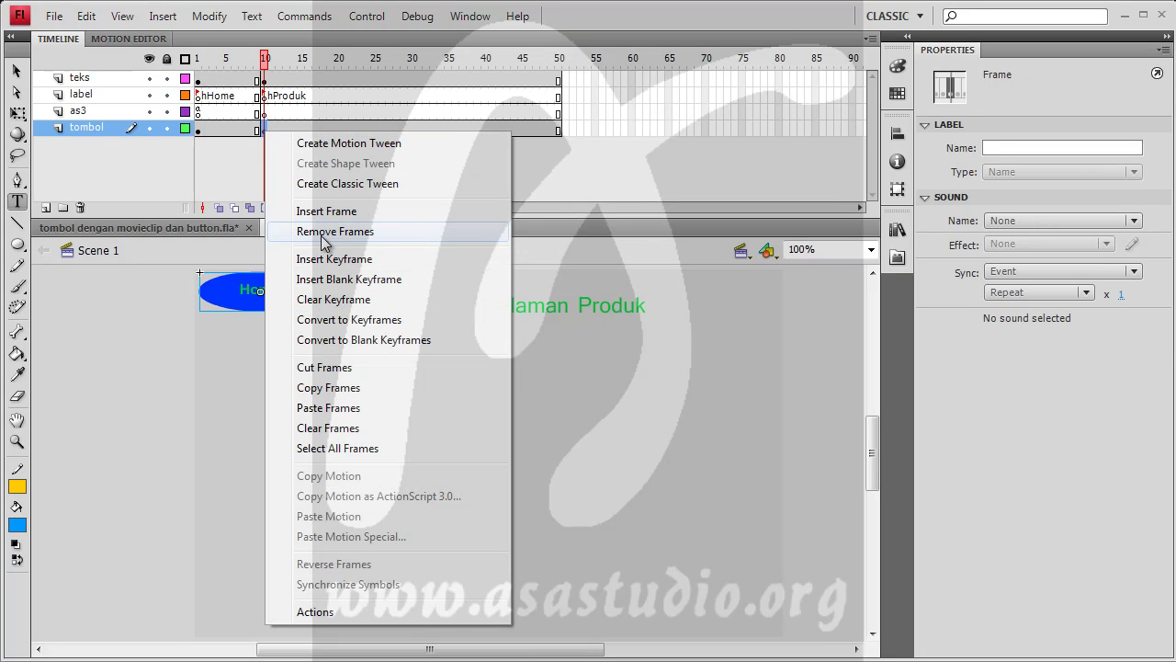
pyautogui.click(319, 304)
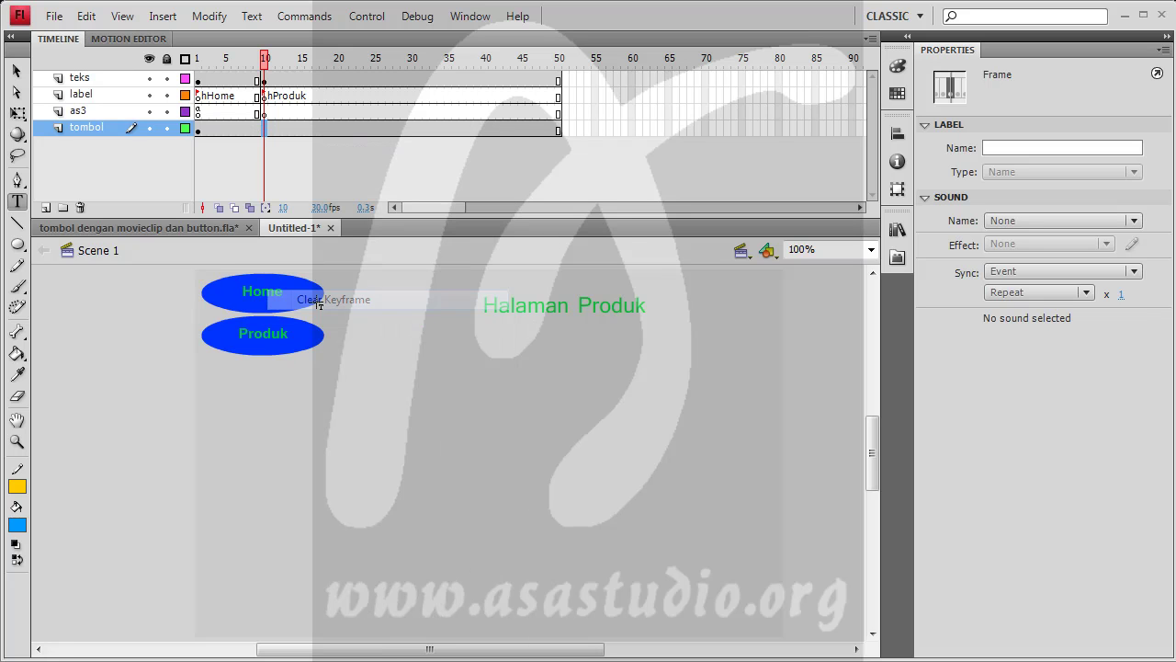
pyautogui.click(257, 128)
pyautogui.moveTo(263, 60); pyautogui.dragTo(171, 81)
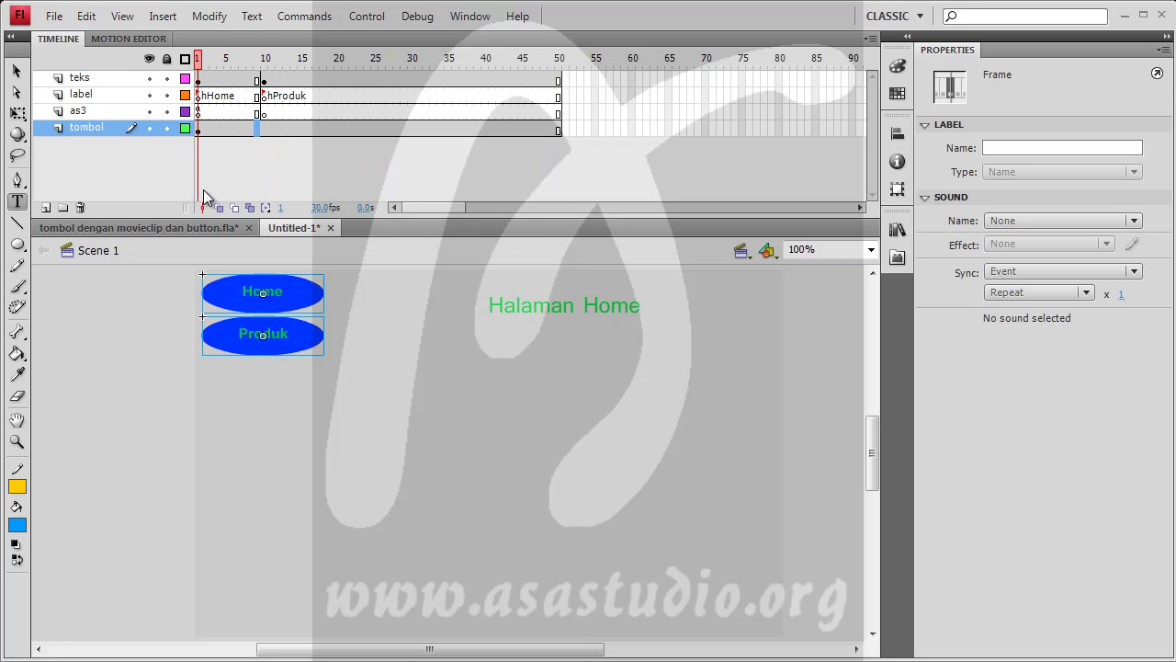
# Test the movie, trigger the Home and Produk buttons, and move the preview clear of the output
pyautogui.click(369, 19)
pyautogui.click(395, 153)
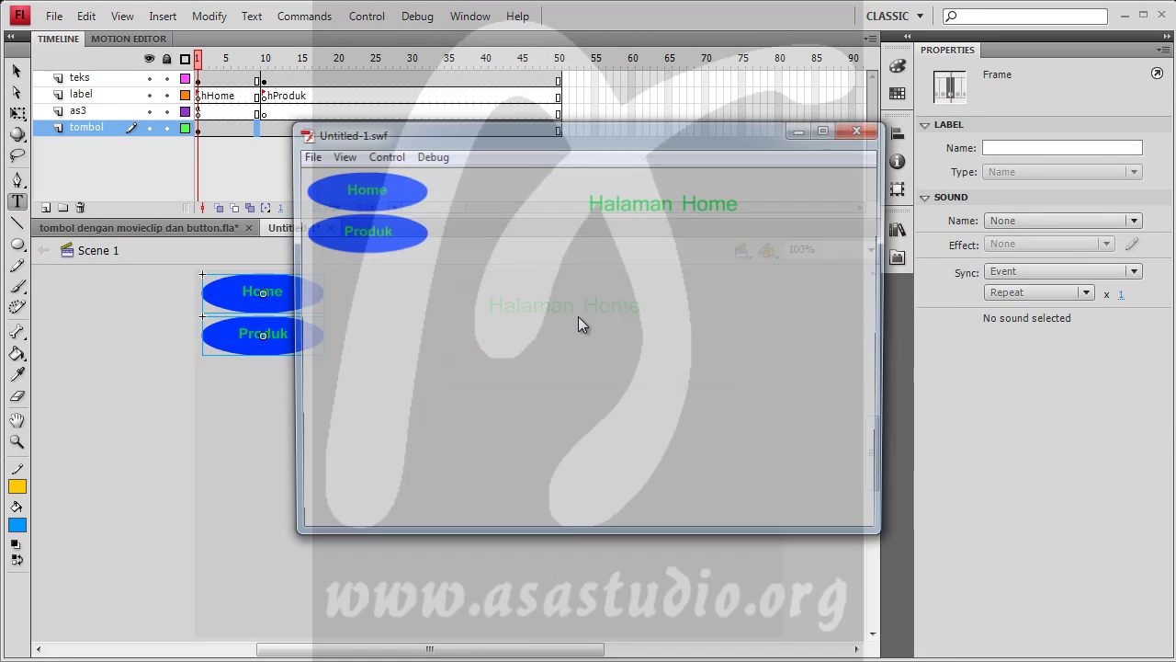
pyautogui.click(371, 193)
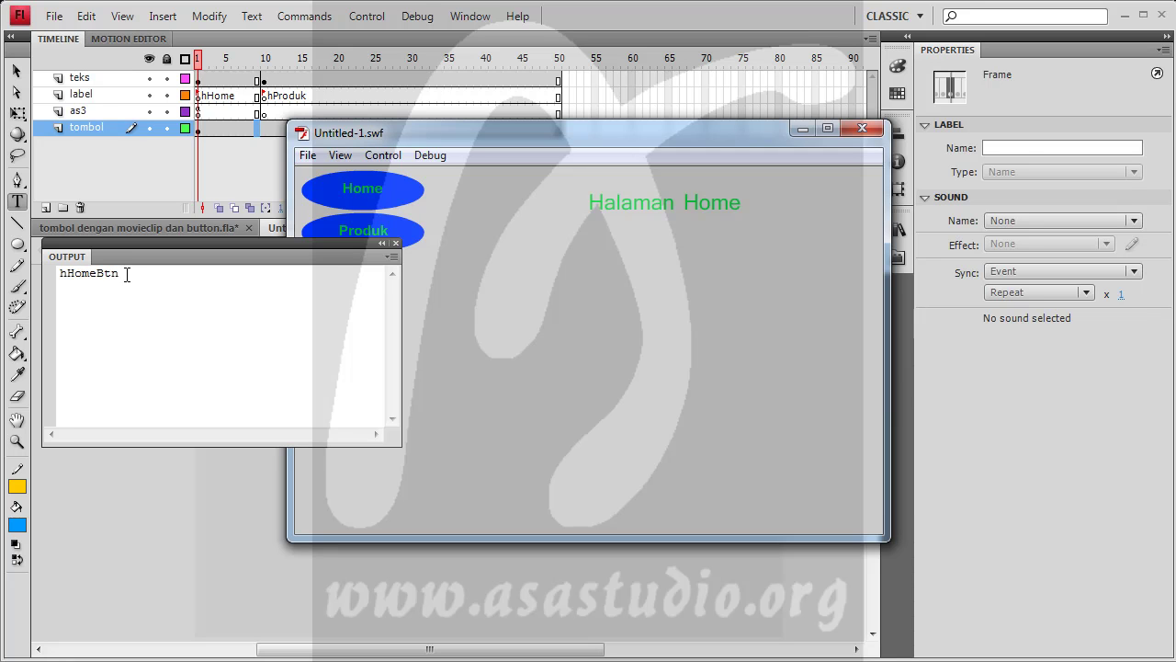
pyautogui.click(365, 235)
pyautogui.moveTo(539, 131); pyautogui.dragTo(653, 127)
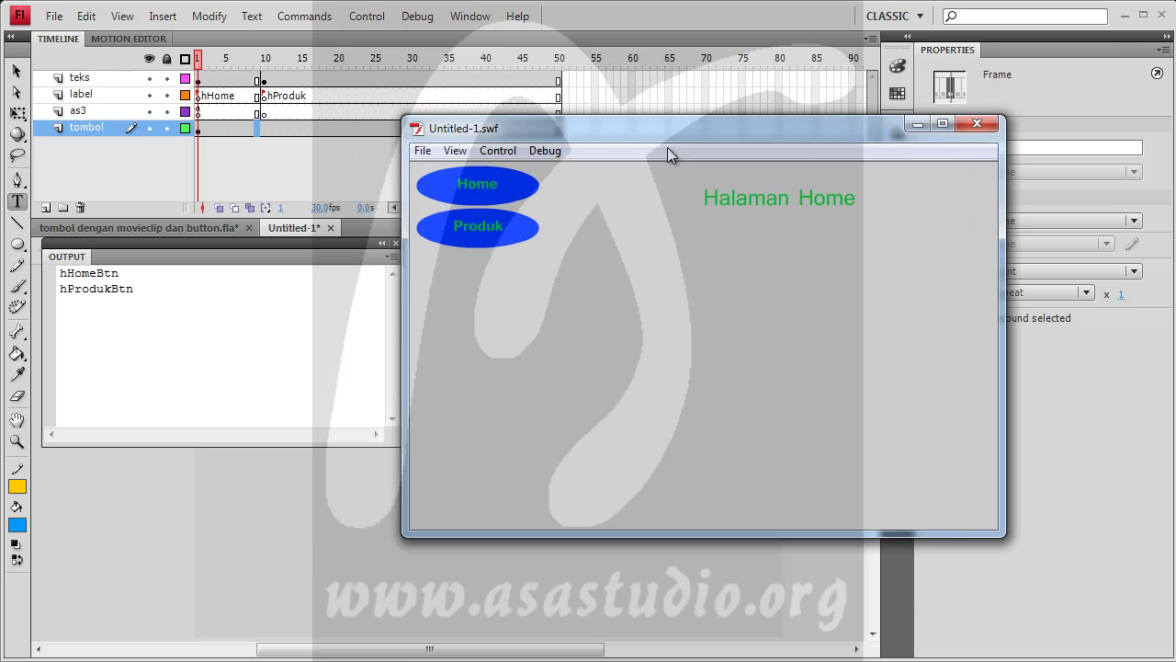
# Close the movie preview and output, and open the frame 1 script of the as3 layer for review
pyautogui.click(977, 123)
pyautogui.click(396, 244)
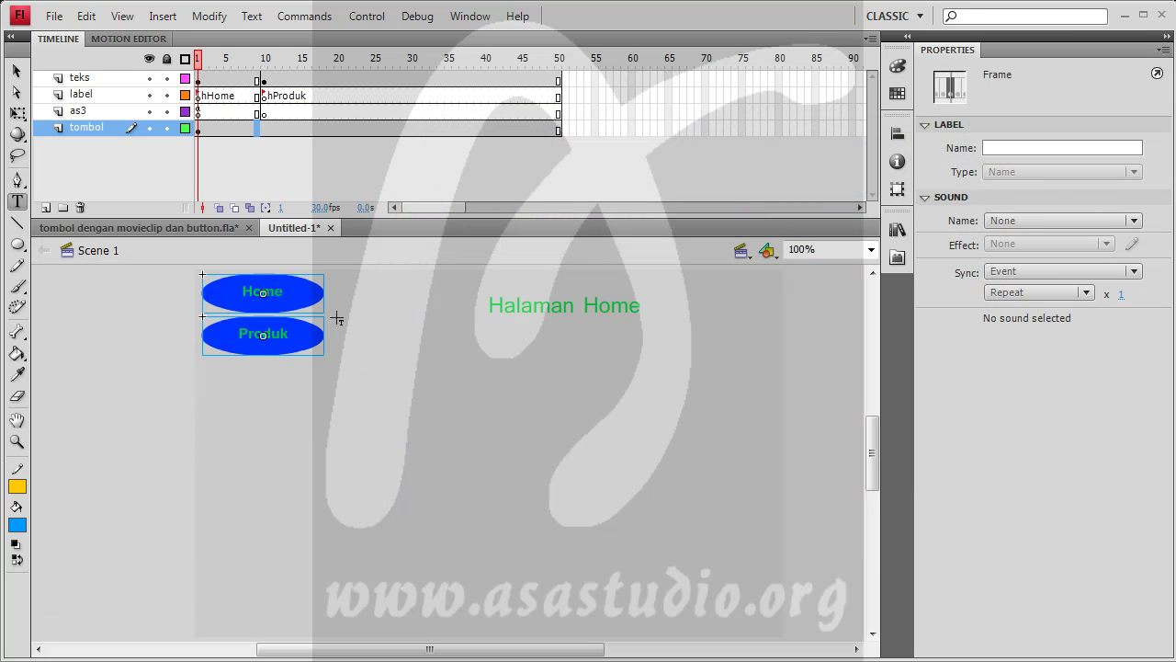
pyautogui.click(197, 112)
pyautogui.click(471, 19)
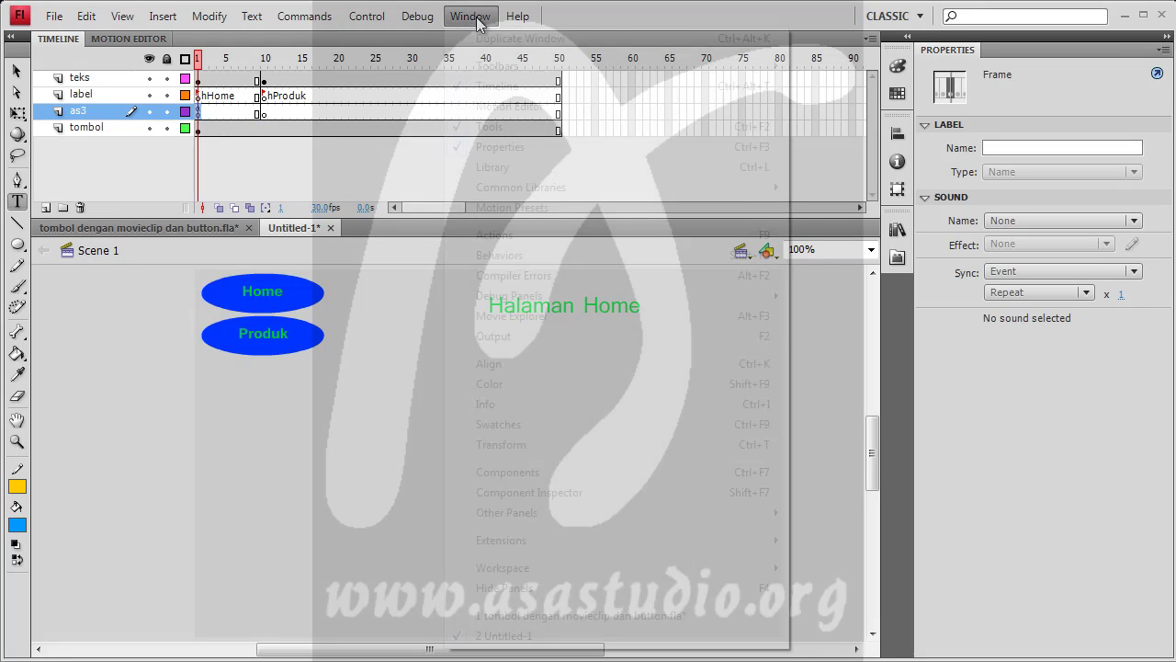
pyautogui.click(507, 237)
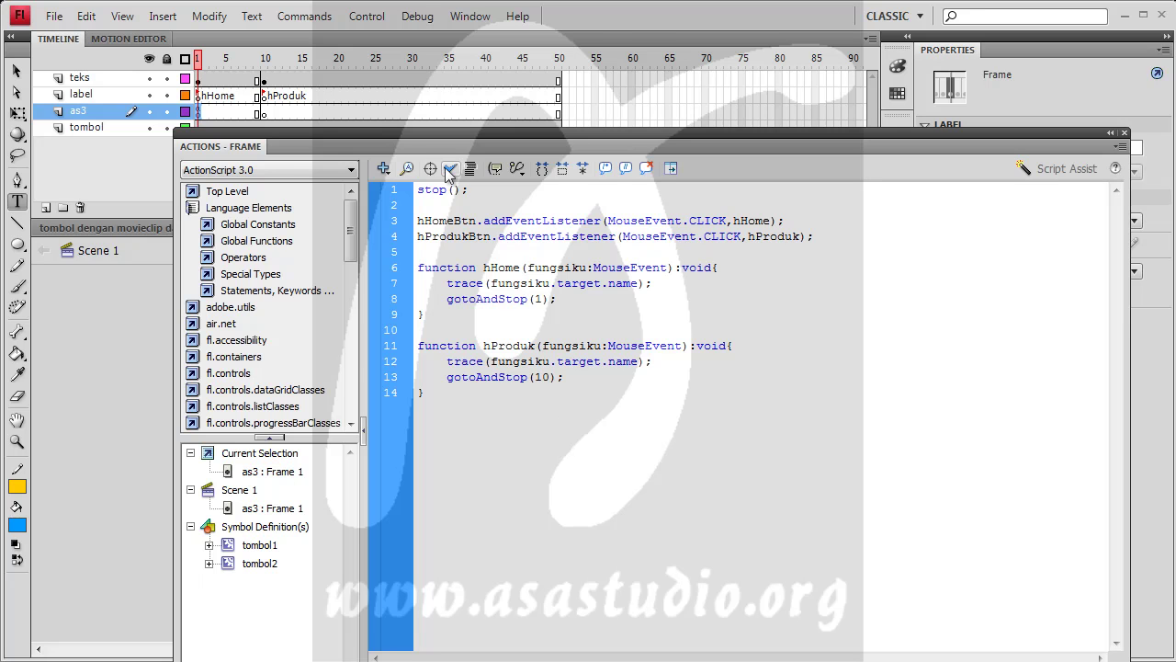
# Test the movie and alternate repeatedly between the Home and Produk buttons to check the page navigation
pyautogui.click(367, 16)
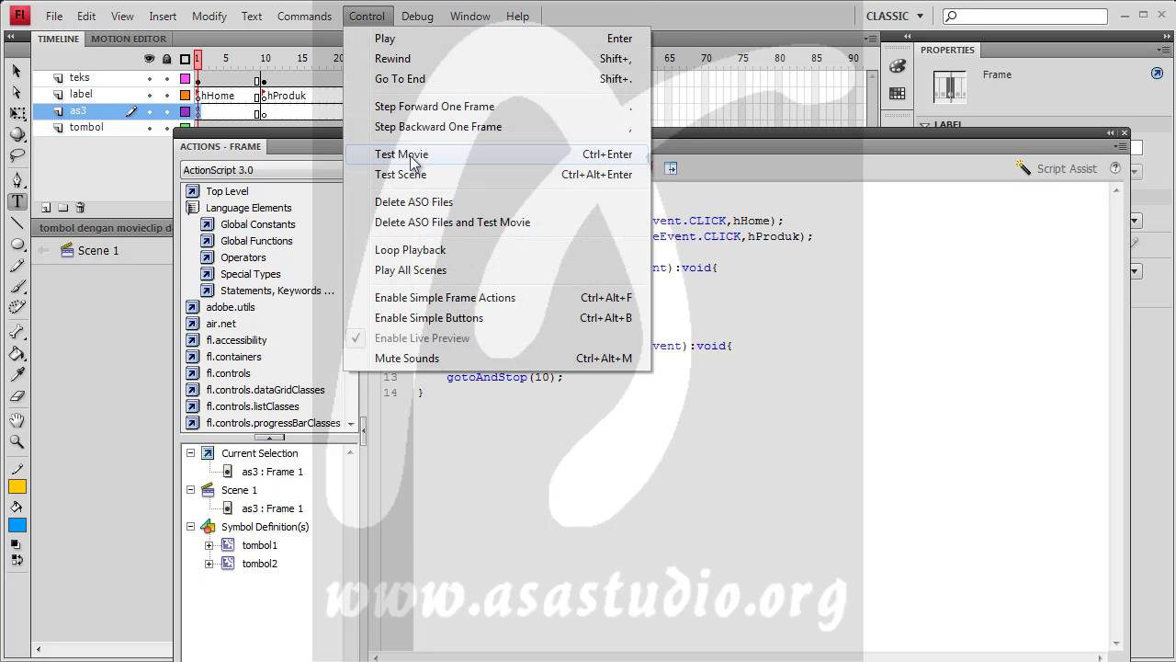
pyautogui.click(401, 154)
pyautogui.click(491, 191)
pyautogui.click(494, 234)
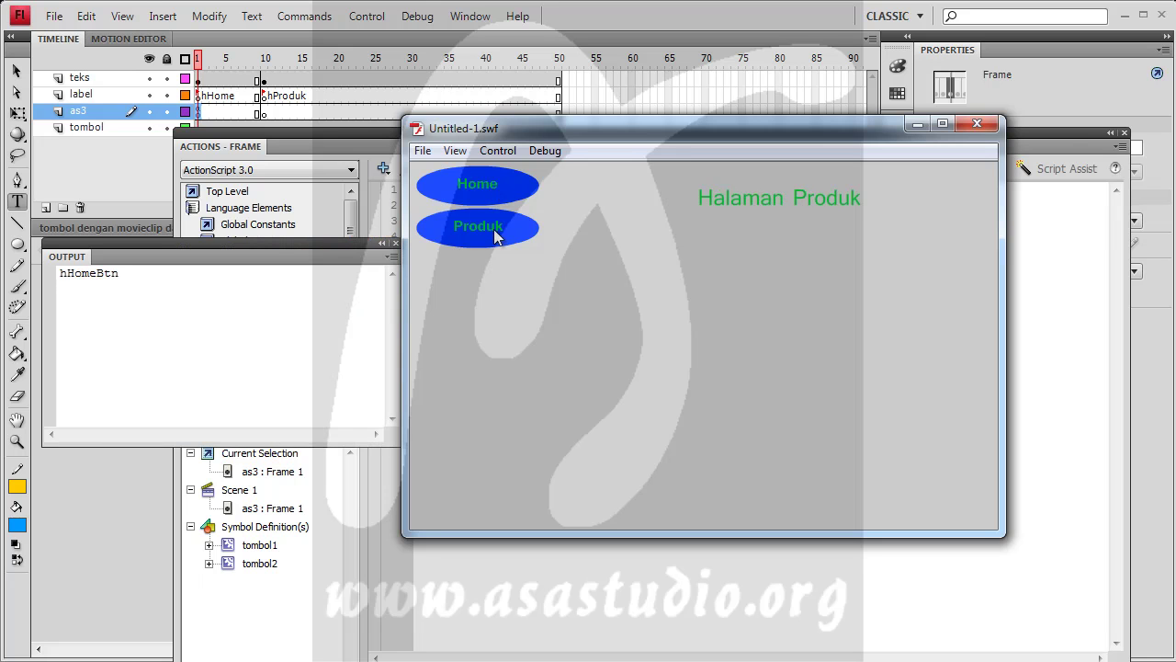
pyautogui.click(518, 190)
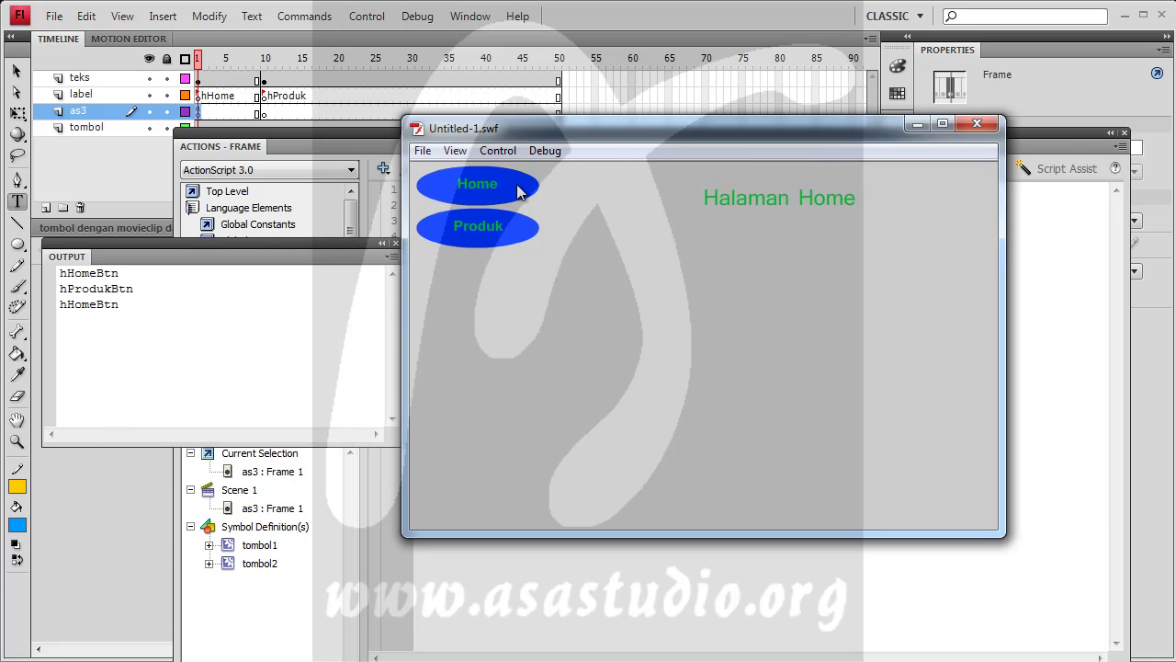
pyautogui.click(500, 230)
pyautogui.click(490, 201)
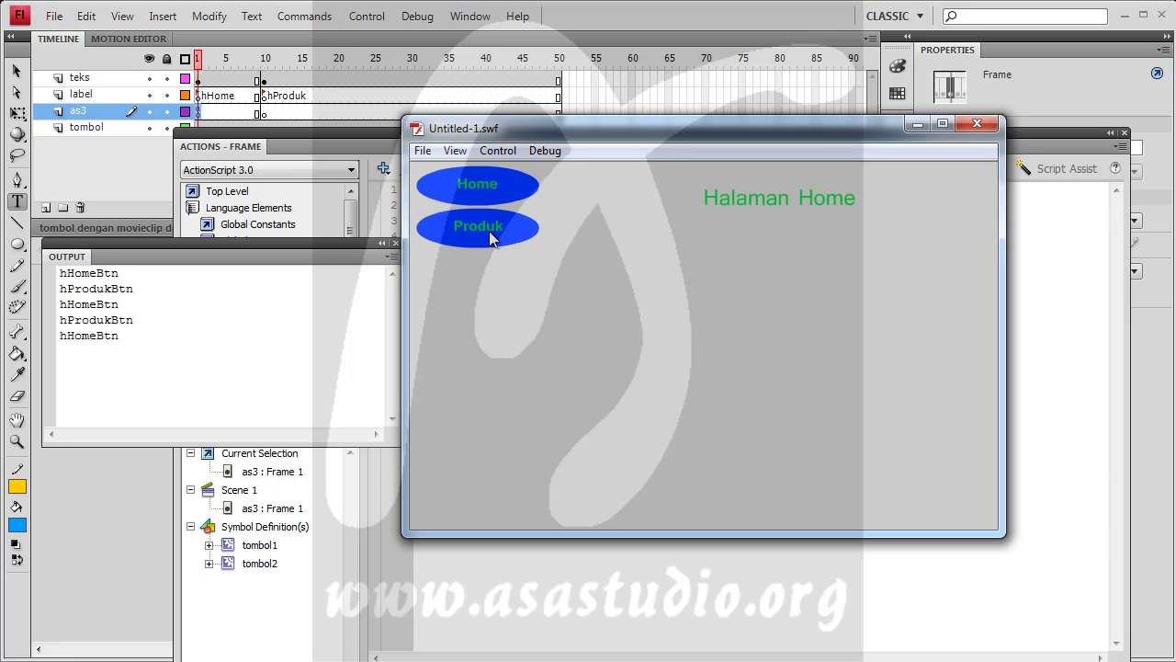
pyautogui.click(491, 235)
pyautogui.click(487, 187)
pyautogui.click(480, 229)
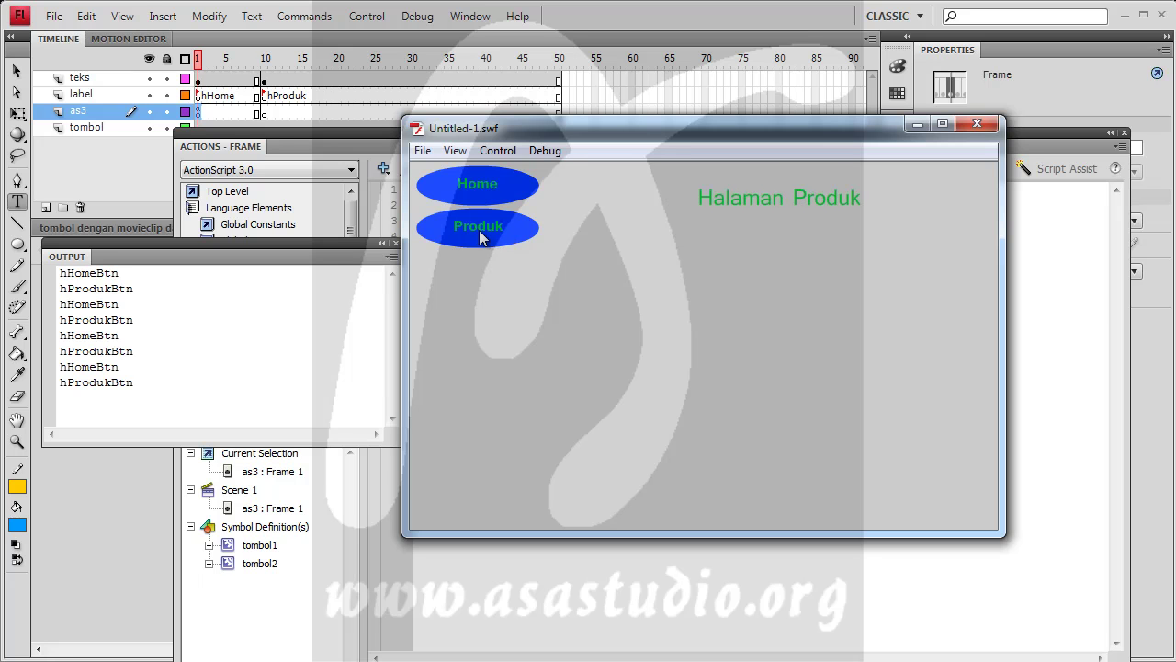
pyautogui.click(475, 193)
pyautogui.click(477, 228)
pyautogui.click(479, 187)
pyautogui.click(481, 234)
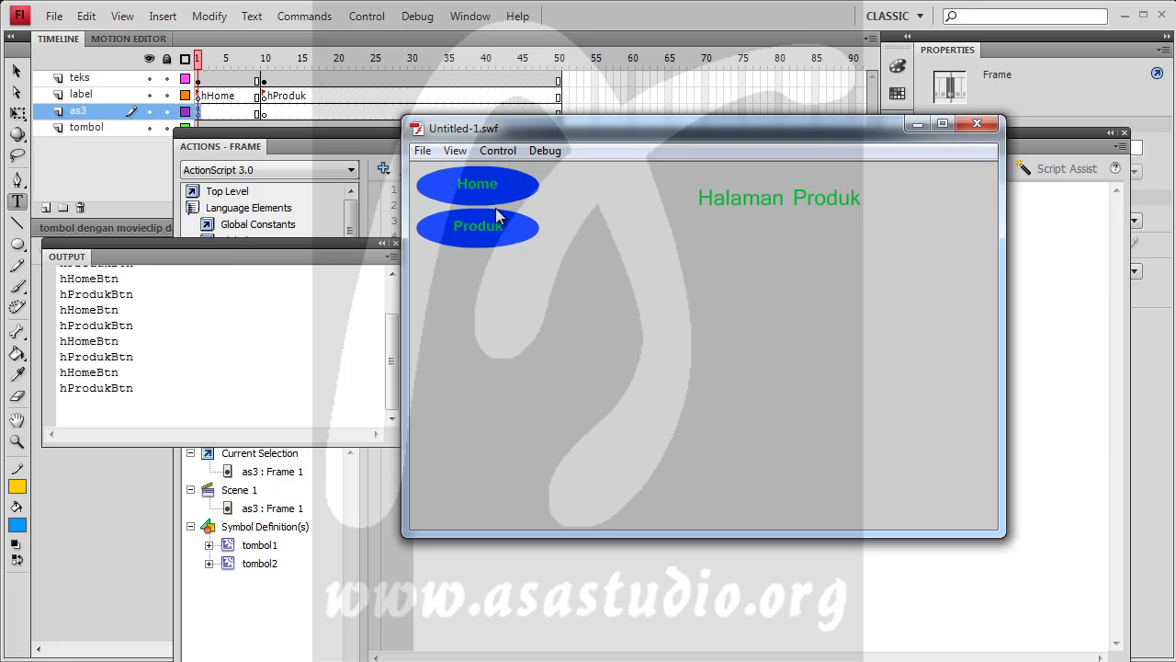